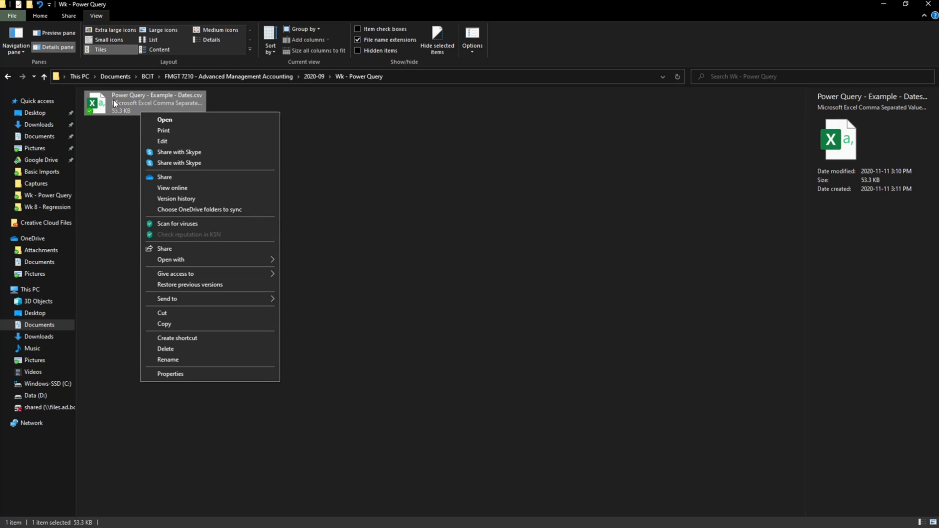
Open the Power Query - Example - Dates.csv file in Notepad, inspect the last two digits of the first TranDate values, and close it.
{"action": "mouse_move", "coordinate": [237, 260]}
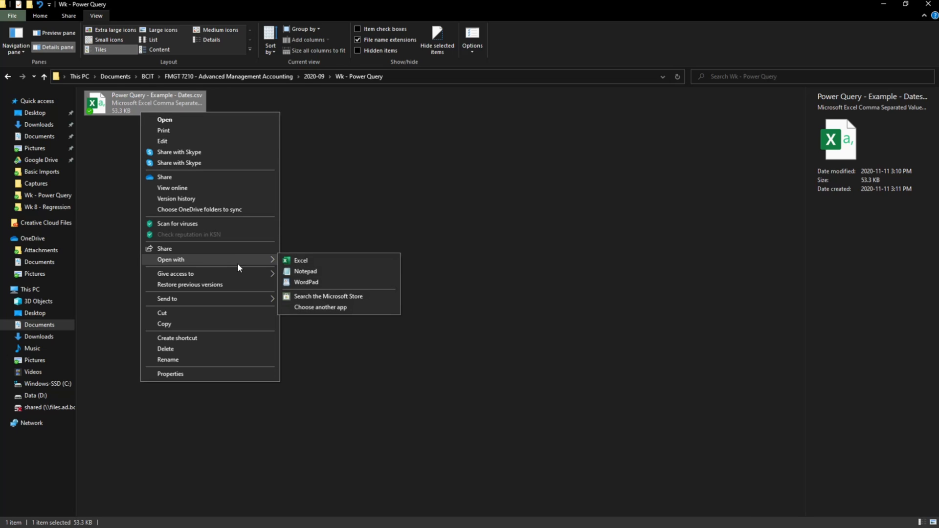
{"action": "left_click", "coordinate": [328, 270]}
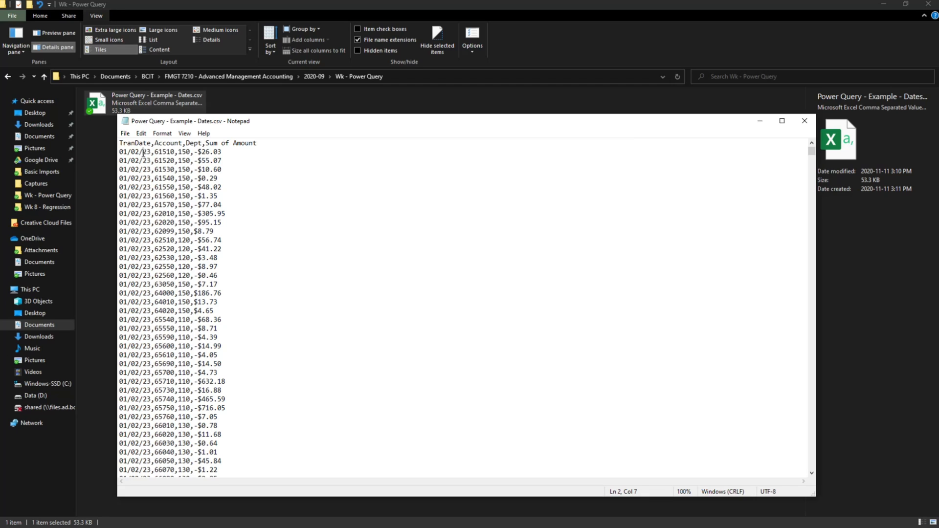
{"action": "left_click_drag", "start_coordinate": [143, 151], "coordinate": [150, 153]}
{"action": "left_click_drag", "start_coordinate": [143, 160], "coordinate": [150, 161]}
{"action": "left_click", "coordinate": [144, 170]}
{"action": "left_click_drag", "start_coordinate": [143, 170], "coordinate": [152, 170]}
{"action": "left_click", "coordinate": [804, 121]}
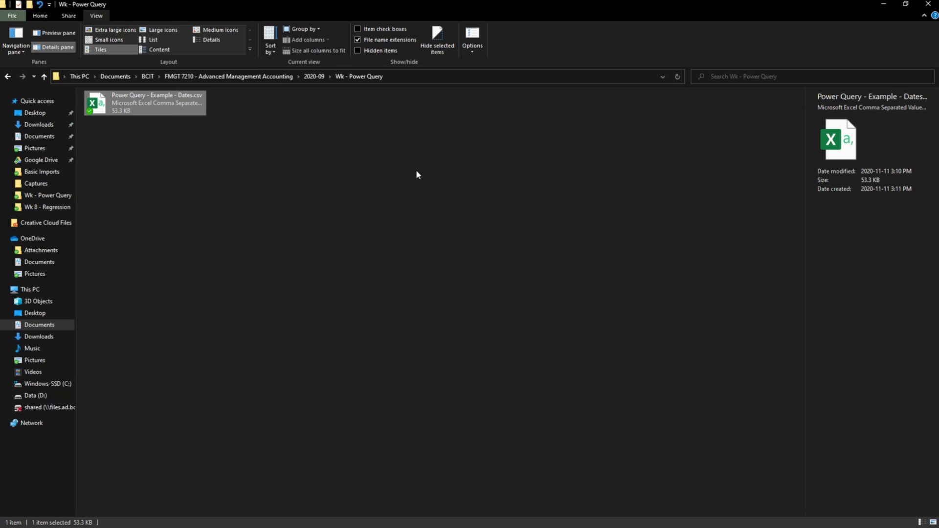
Open the Power Query - Example - Dates.csv file in Excel and auto-fit column A to show the full TranDate values.
{"action": "double_click", "coordinate": [139, 99]}
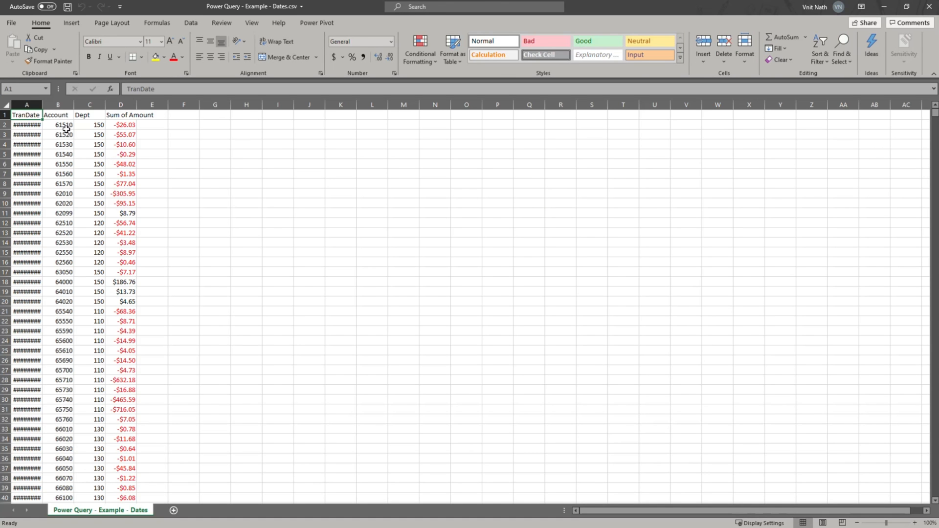
{"action": "double_click", "coordinate": [42, 104]}
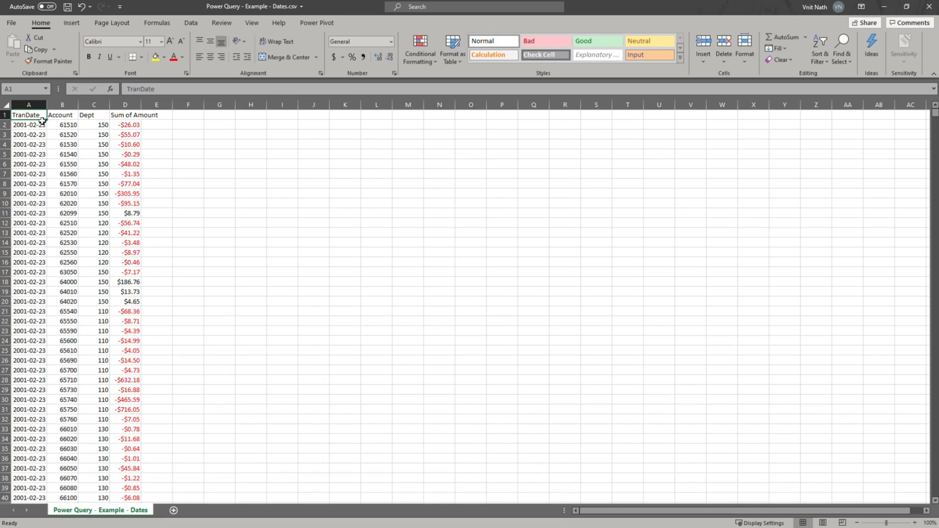
{"action": "left_click", "coordinate": [29, 104]}
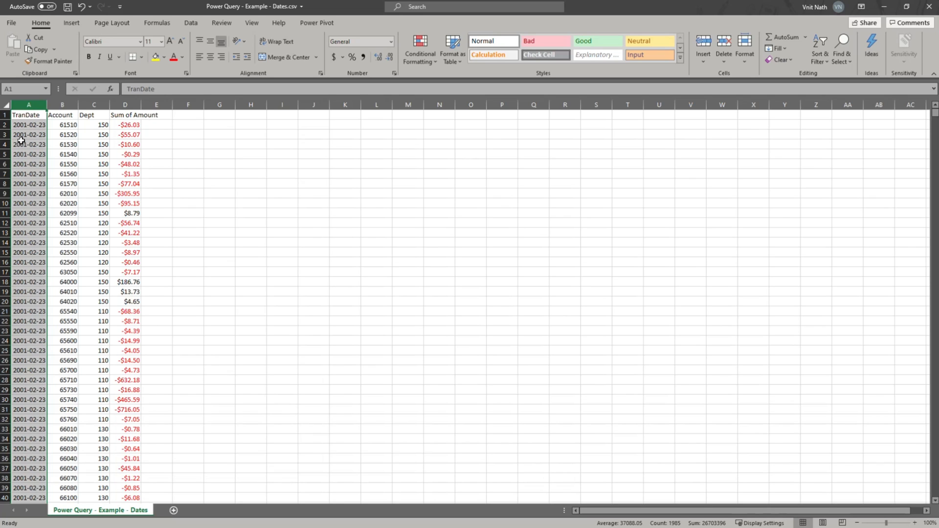
{"action": "left_click", "coordinate": [18, 136]}
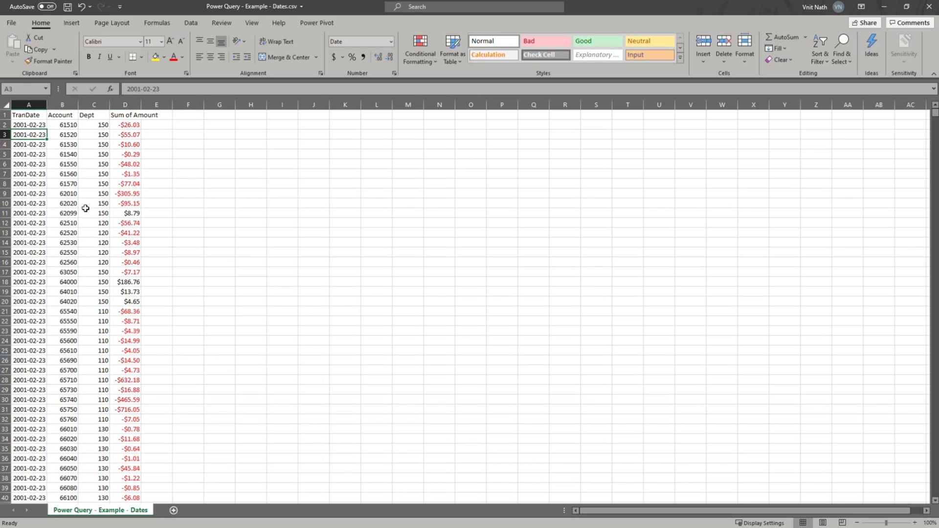
Go to cell A900 and trace column A upward to find where the date format changes.
{"action": "left_click", "coordinate": [21, 89]}
{"action": "type", "text": "A900"}
{"action": "key", "text": "Return"}
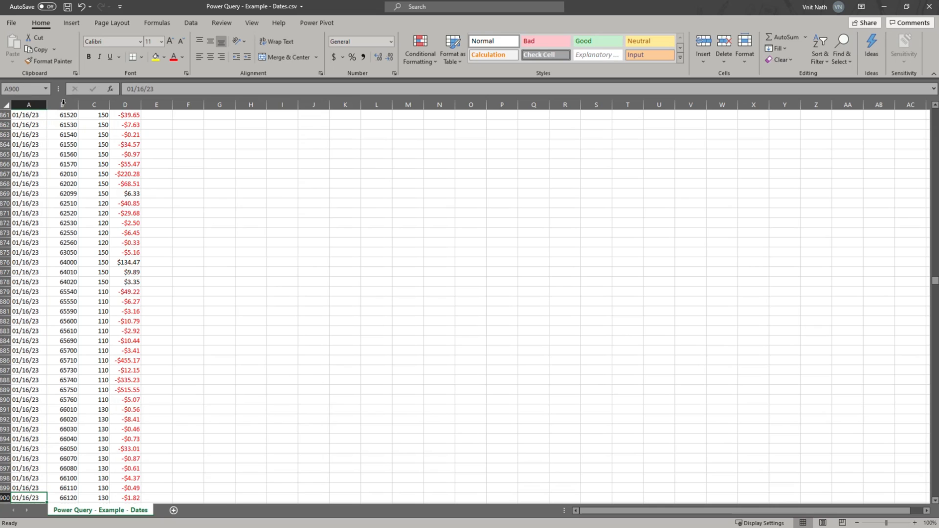
{"action": "left_click", "coordinate": [20, 223]}
{"action": "scroll", "coordinate": [19, 221], "scroll_direction": "up", "scroll_amount": 8}
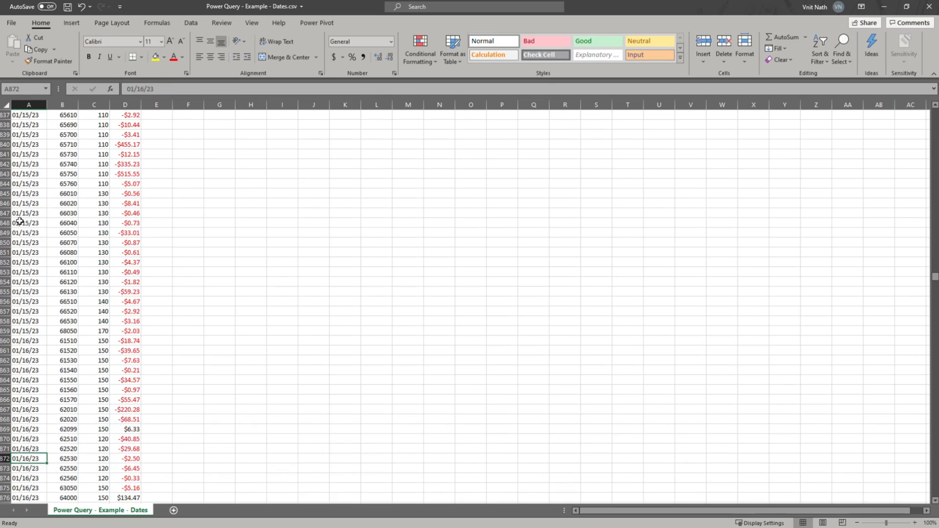
{"action": "scroll", "coordinate": [19, 221], "scroll_direction": "up", "scroll_amount": 20}
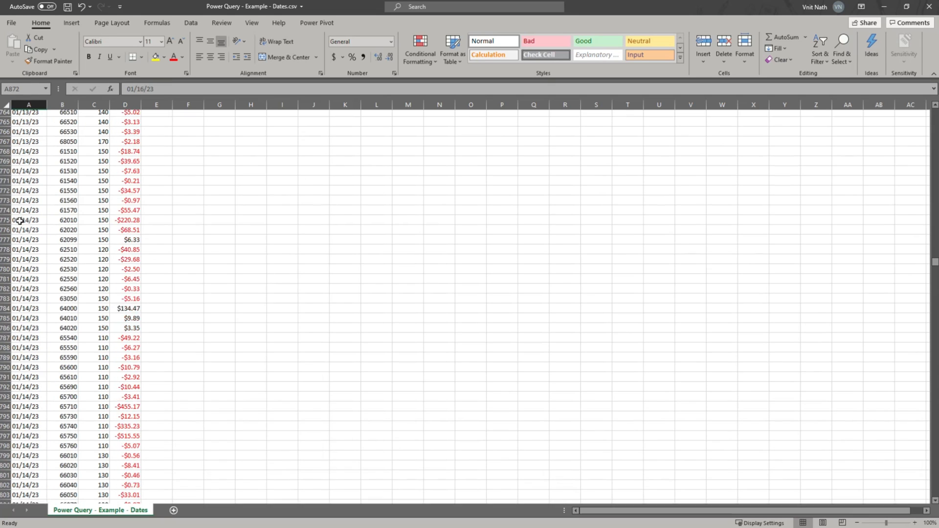
{"action": "scroll", "coordinate": [19, 221], "scroll_direction": "up", "scroll_amount": 19}
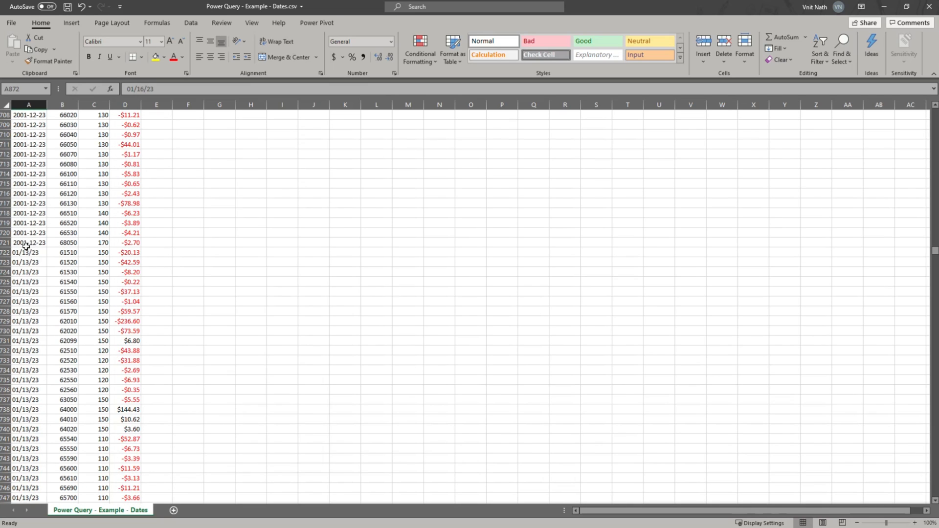
{"action": "scroll", "coordinate": [31, 264], "scroll_direction": "down", "scroll_amount": 1}
{"action": "scroll", "coordinate": [31, 263], "scroll_direction": "down", "scroll_amount": 1}
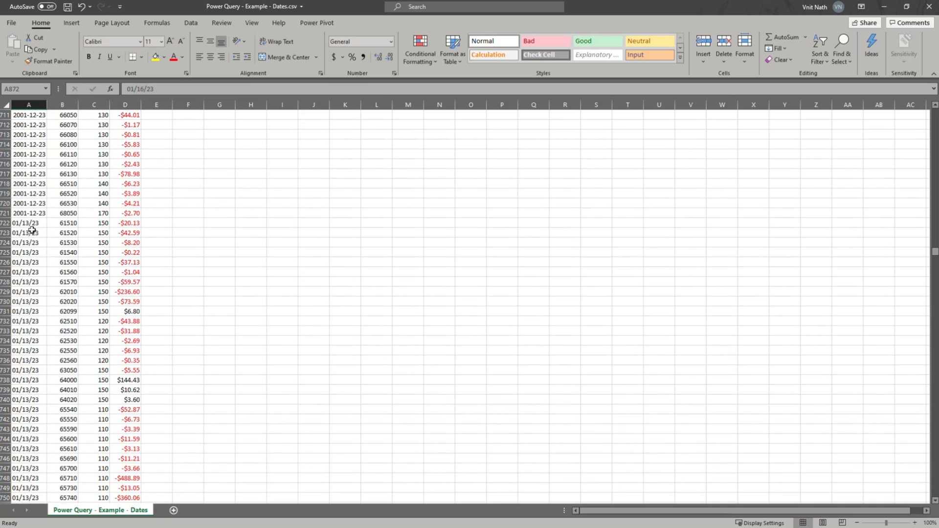
Compare cells A721 and A722 on either side of the date format change.
{"action": "left_click", "coordinate": [6, 214]}
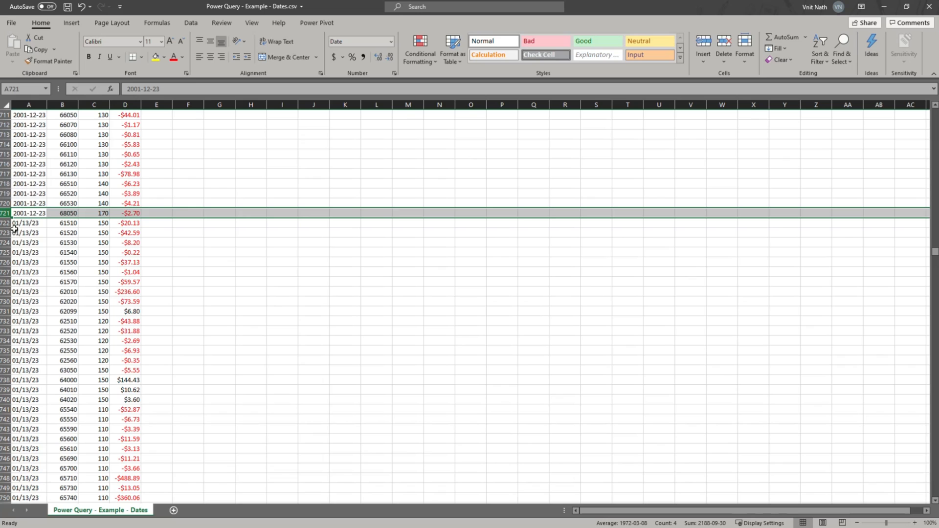
{"action": "left_click", "coordinate": [20, 225]}
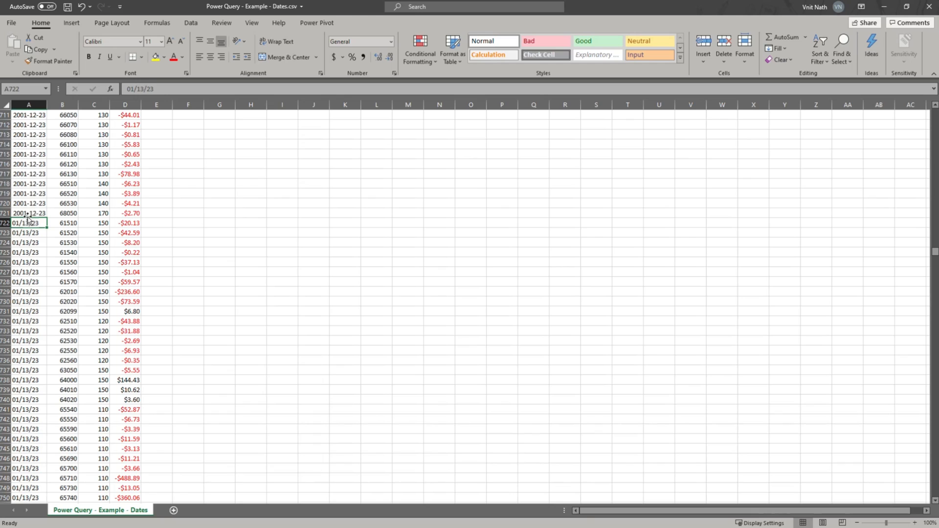
{"action": "mouse_move", "coordinate": [28, 215]}
{"action": "left_mouse_down"}
{"action": "mouse_move", "coordinate": [28, 115]}
{"action": "mouse_move", "coordinate": [28, 215]}
{"action": "left_mouse_up"}
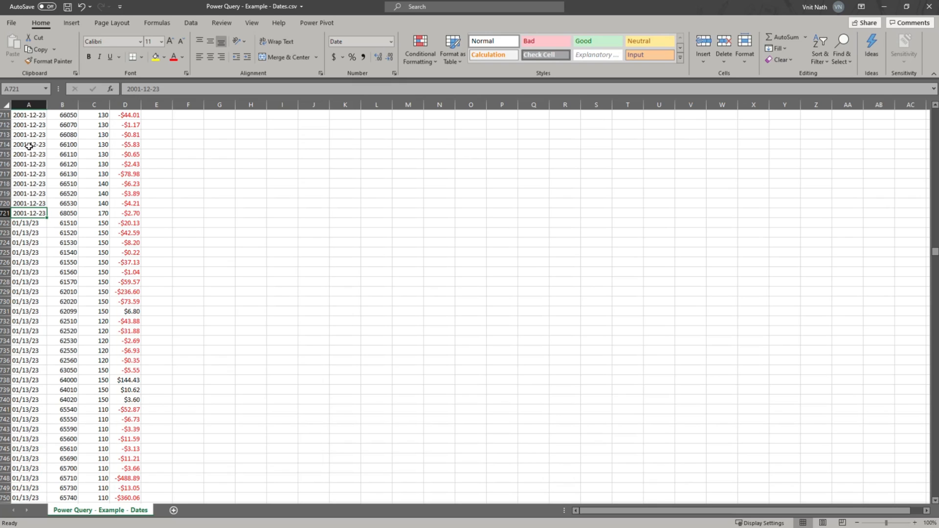
{"action": "left_click", "coordinate": [27, 224]}
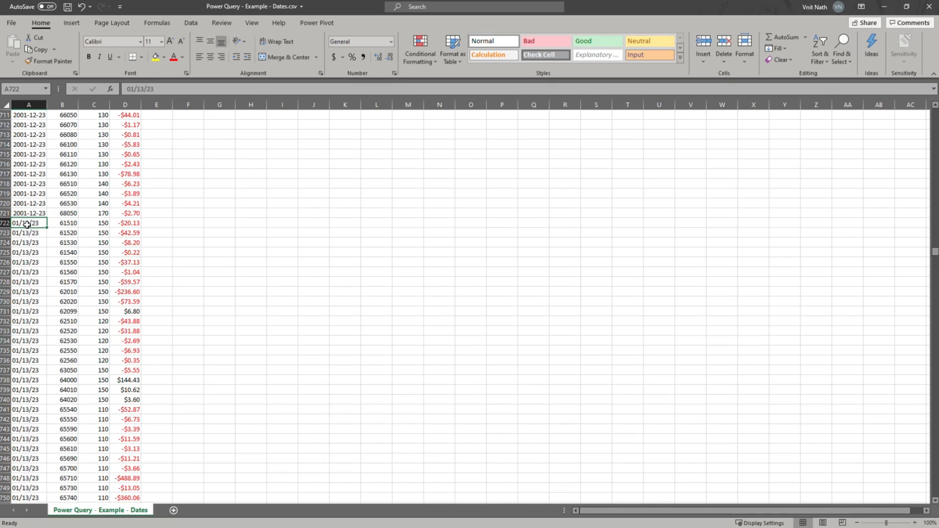
Jump to the last row of column A and scan back up through the remaining date entries.
{"action": "key", "text": "ctrl+Down"}
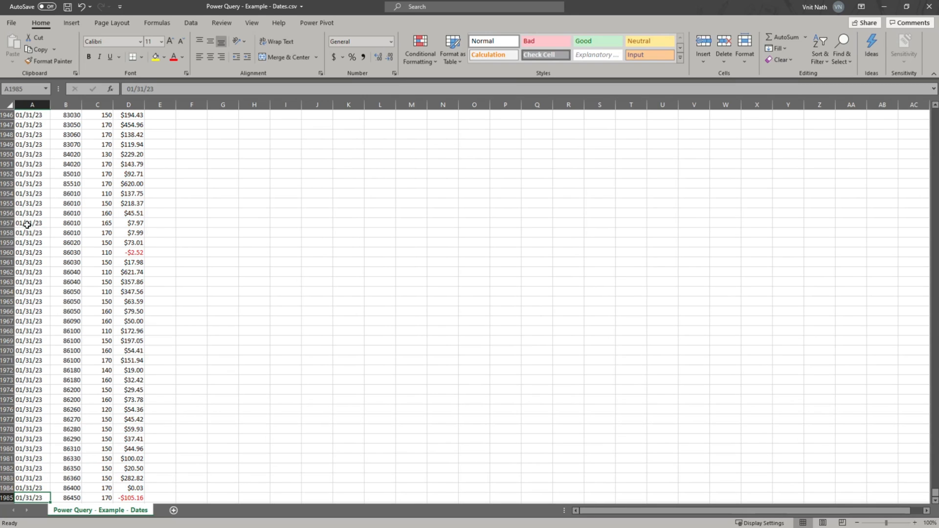
{"action": "key", "text": "Up"}
{"action": "key", "text": "Up"}
{"action": "key", "text": "Up"}
{"action": "key", "text": "Up"}
{"action": "key", "text": "Up"}
{"action": "key", "text": "Up"}
{"action": "key", "text": "Up"}
{"action": "key", "text": "Up"}
{"action": "key", "text": "Up"}
{"action": "key", "text": "Up"}
{"action": "key", "text": "Up"}
{"action": "key", "text": "Up"}
{"action": "key", "text": "Up"}
{"action": "key", "text": "Up"}
{"action": "key", "text": "Up"}
{"action": "key", "text": "Up"}
{"action": "key", "text": "Up"}
{"action": "key", "text": "Up"}
{"action": "key", "text": "Up"}
{"action": "key", "text": "Up"}
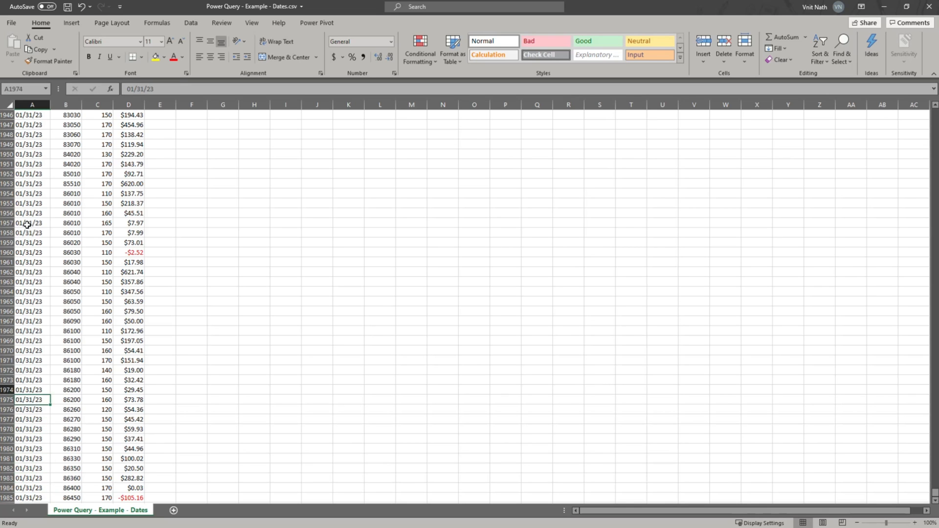
{"action": "scroll", "coordinate": [39, 196], "scroll_direction": "up", "scroll_amount": 20}
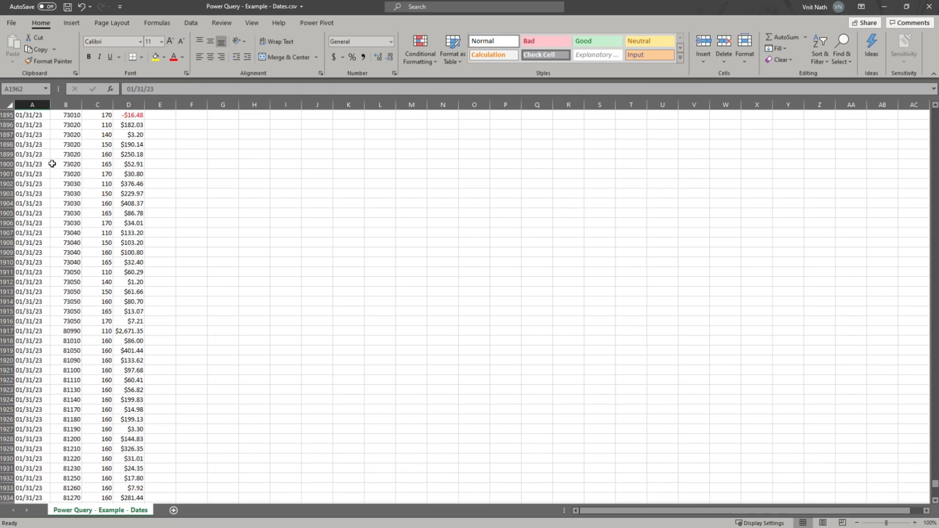
{"action": "scroll", "coordinate": [54, 164], "scroll_direction": "up", "scroll_amount": 7}
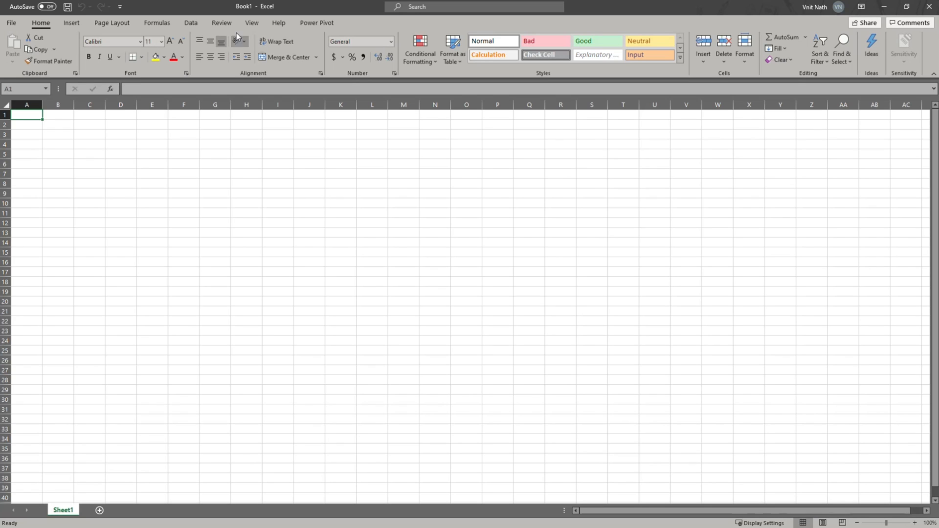
Import Power Query - Example - Dates.csv as a Text/CSV source into the blank workbook and load it for transformation in the Power Query Editor.
{"action": "left_click", "coordinate": [191, 23]}
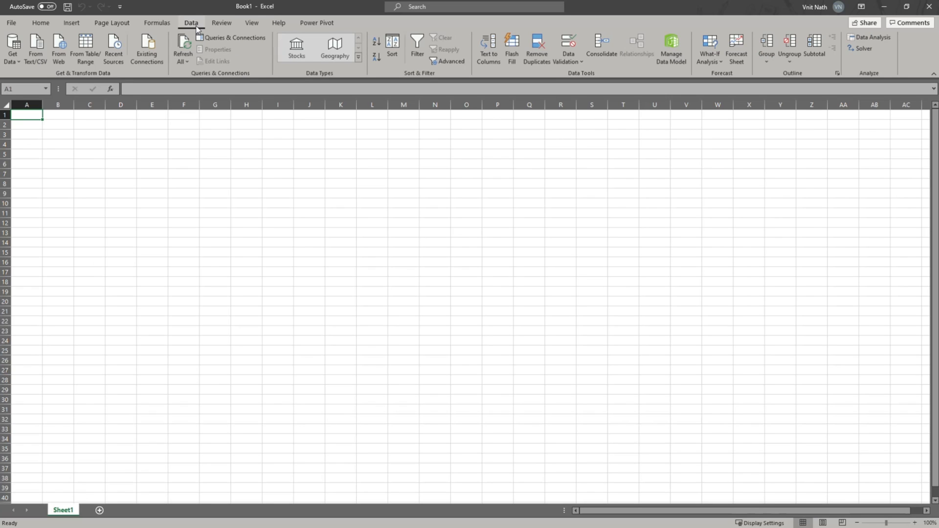
{"action": "left_click", "coordinate": [12, 56]}
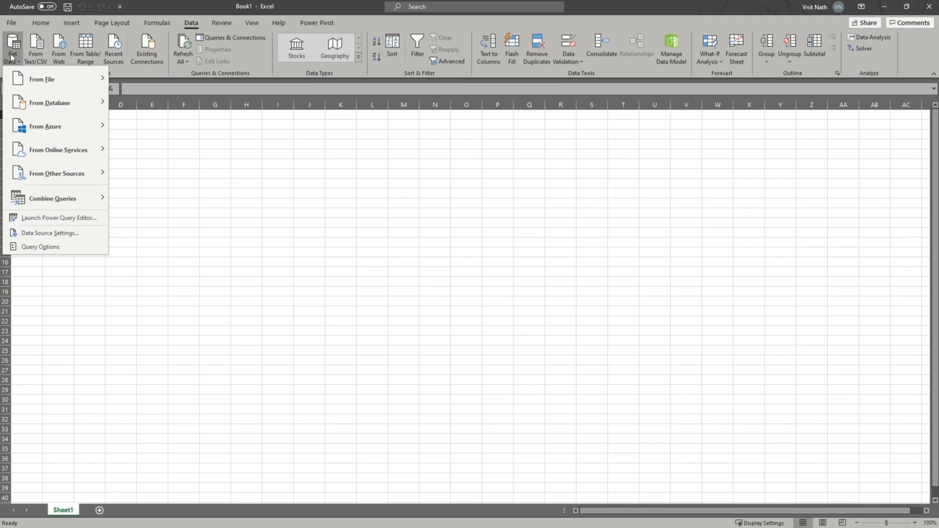
{"action": "mouse_move", "coordinate": [37, 81]}
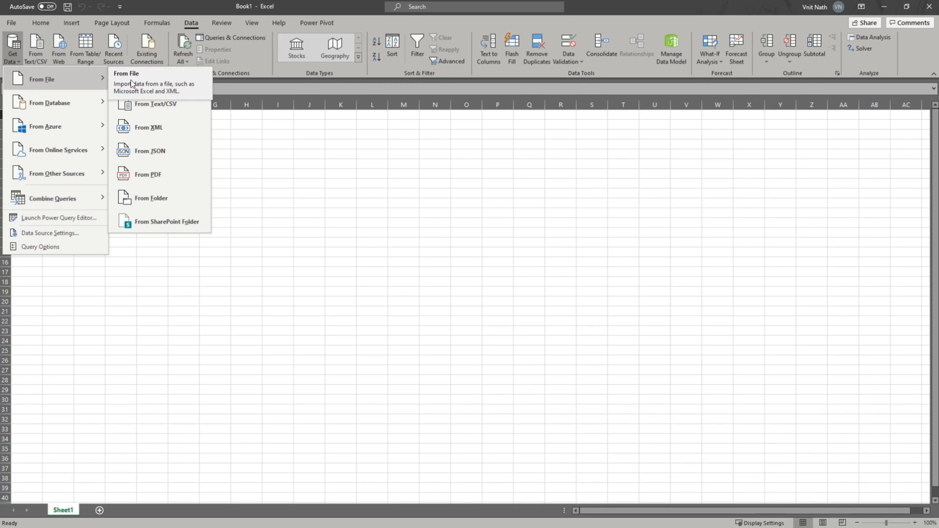
{"action": "left_click", "coordinate": [180, 111]}
{"action": "left_click", "coordinate": [130, 70]}
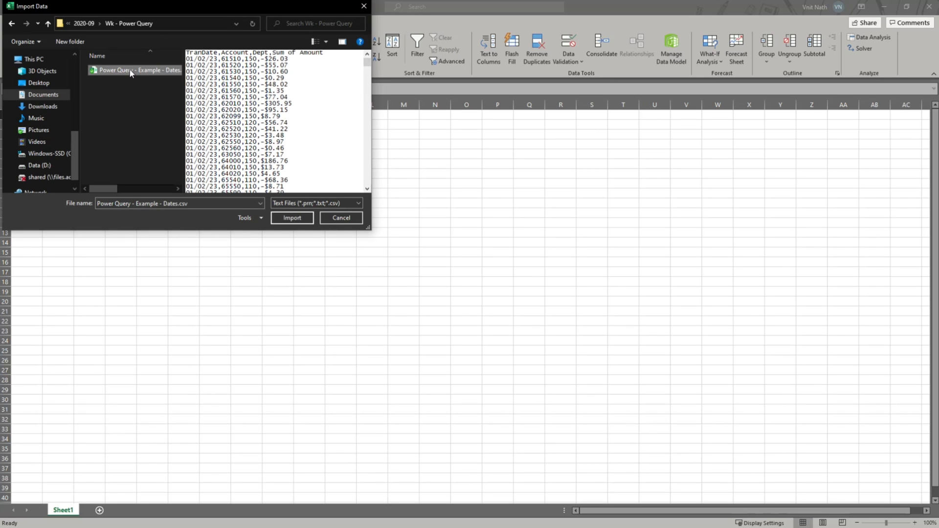
{"action": "left_click", "coordinate": [290, 219]}
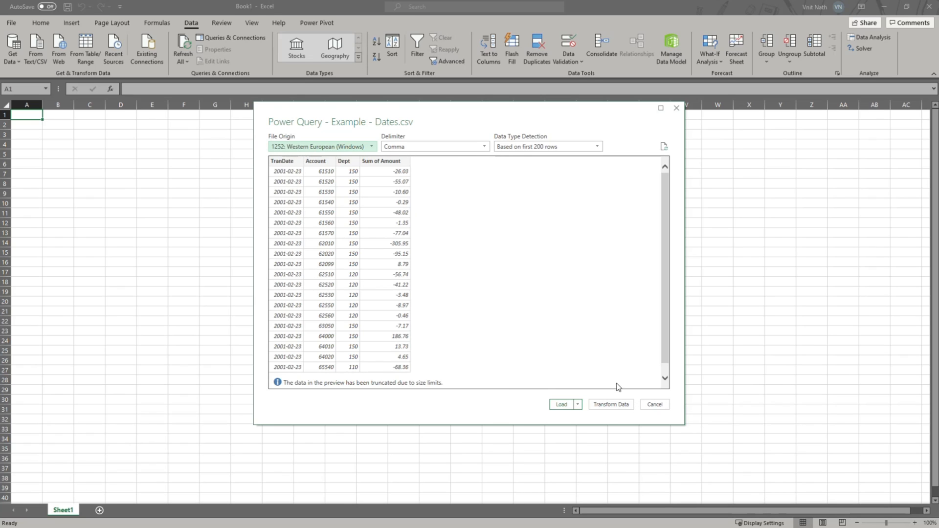
{"action": "left_click", "coordinate": [616, 405]}
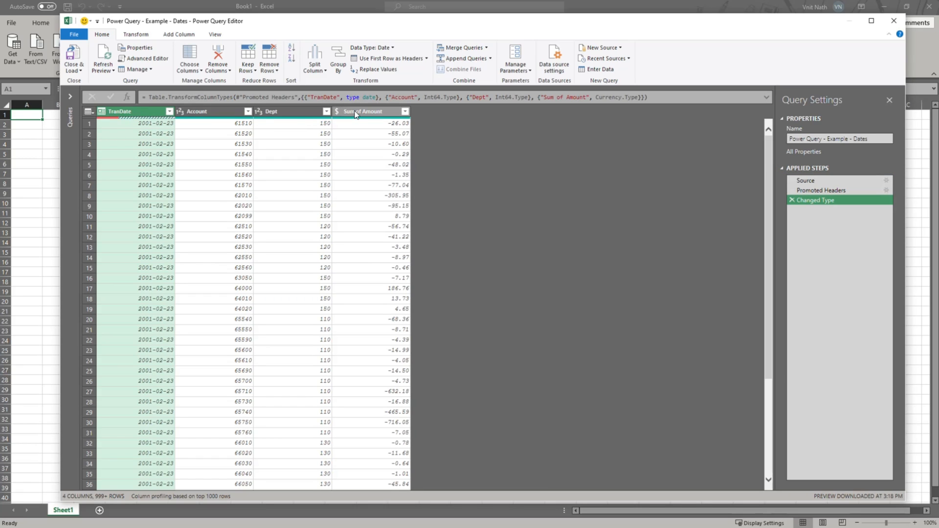
Review the data at the Source, Promoted Headers and Changed Type steps, and delete the Changed Type step from the query.
{"action": "left_click", "coordinate": [841, 190]}
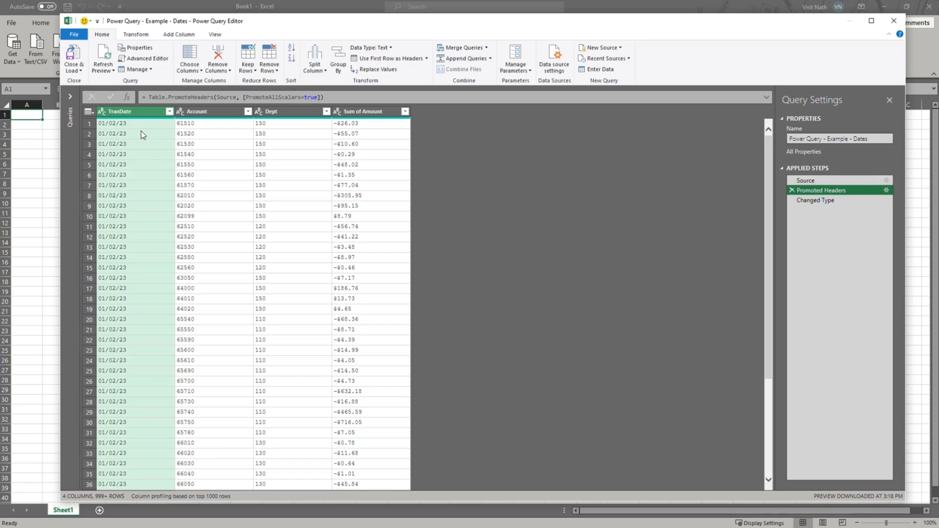
{"action": "left_click", "coordinate": [822, 180]}
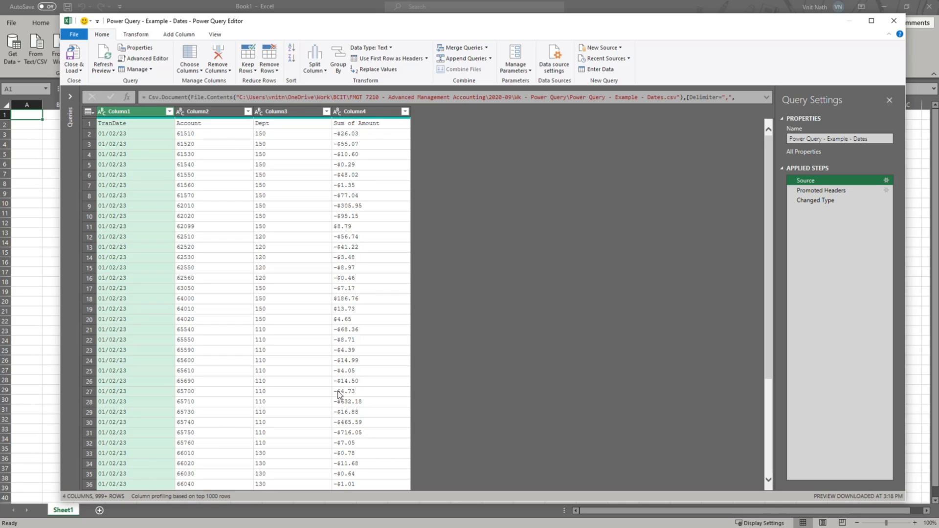
{"action": "left_click", "coordinate": [854, 189]}
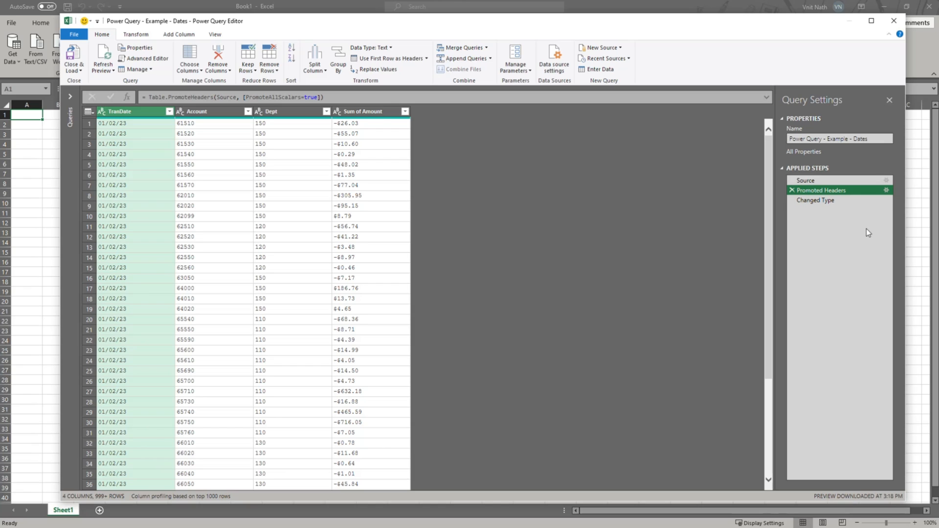
{"action": "left_click", "coordinate": [844, 201]}
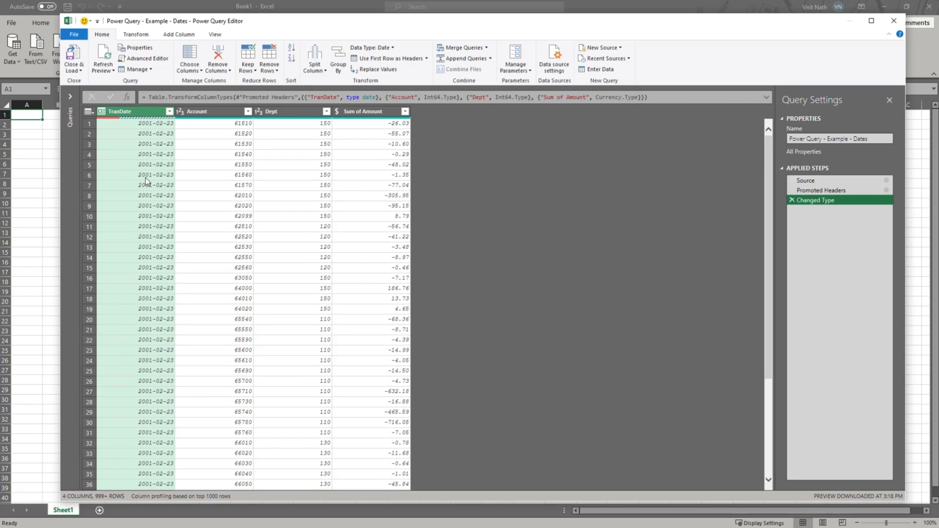
{"action": "left_click", "coordinate": [792, 200]}
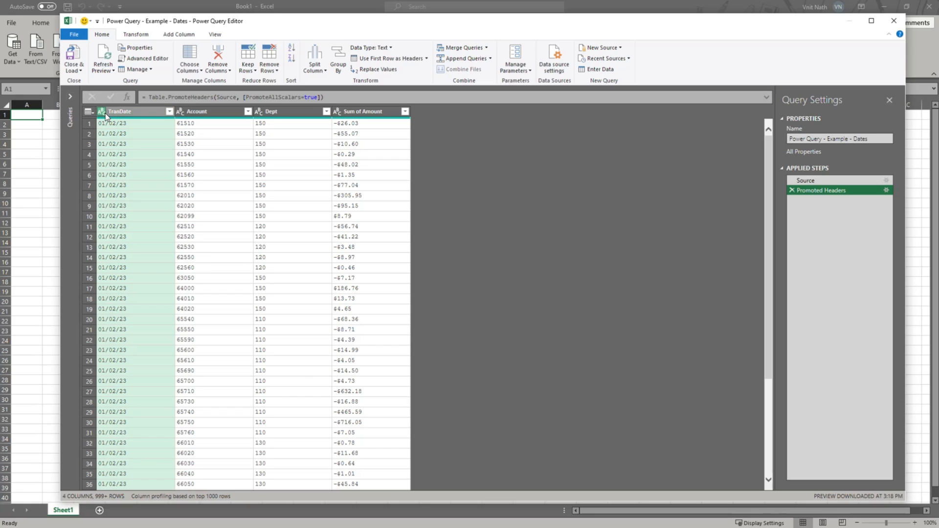
{"action": "right_click", "coordinate": [139, 113]}
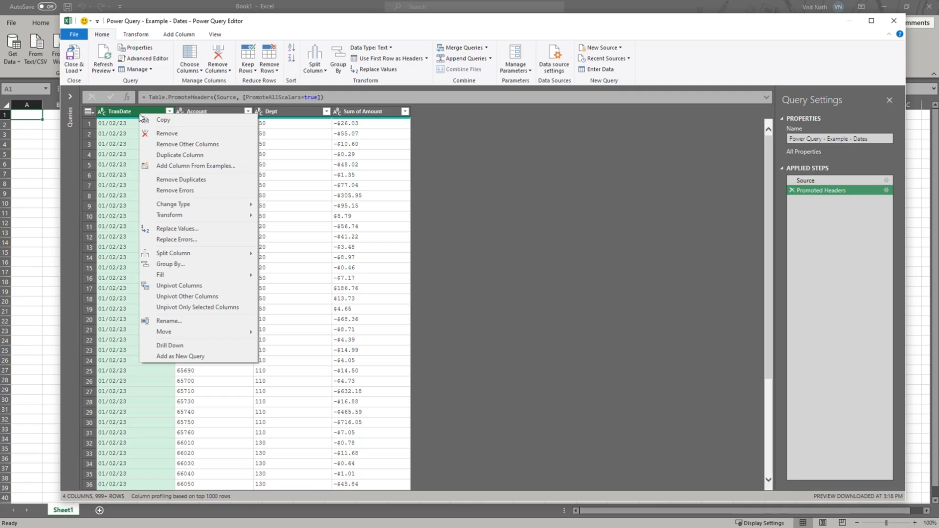
{"action": "mouse_move", "coordinate": [187, 206]}
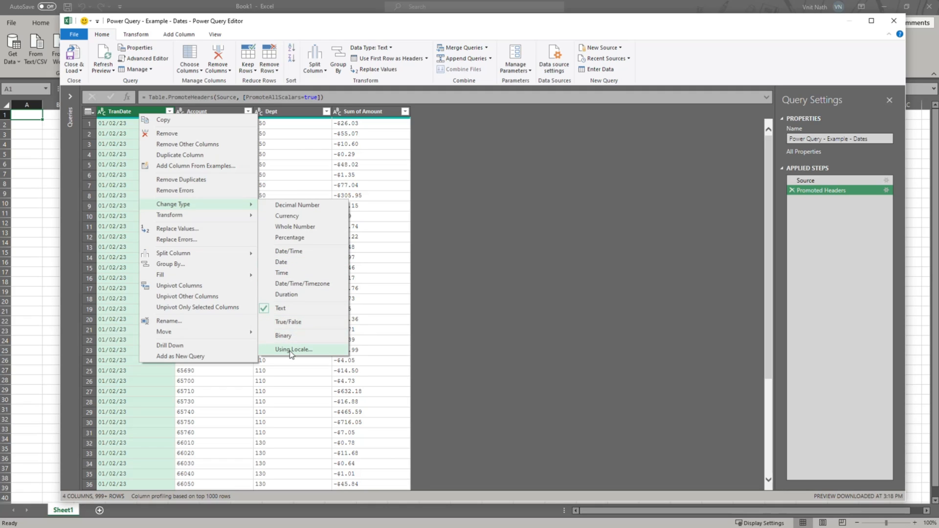
{"action": "left_click", "coordinate": [479, 328]}
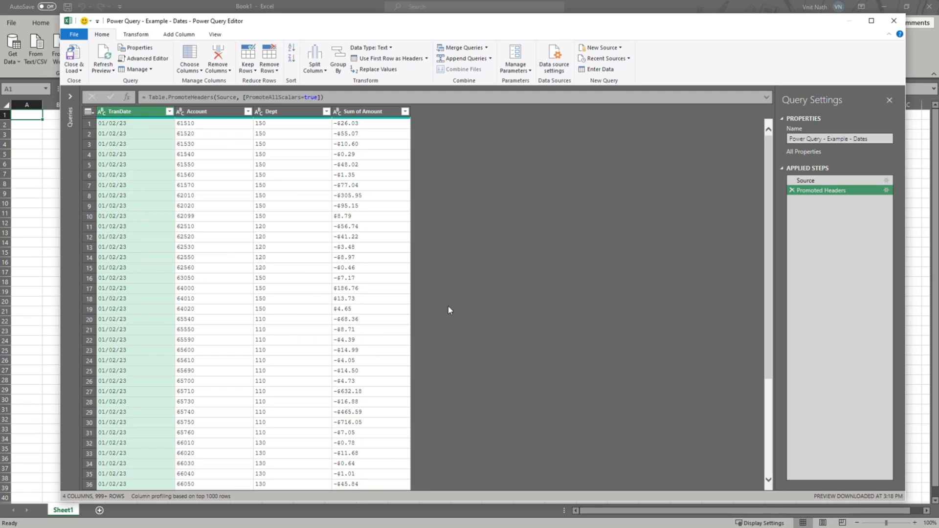
Change the TranDate column's type with locale to Date, using English (United States) as the locale of origin.
{"action": "left_click", "coordinate": [102, 111]}
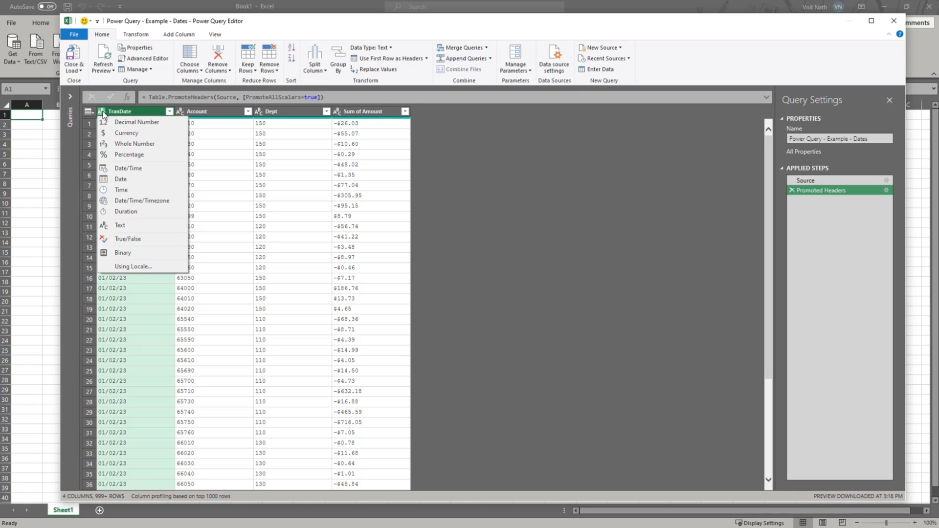
{"action": "left_click", "coordinate": [164, 272]}
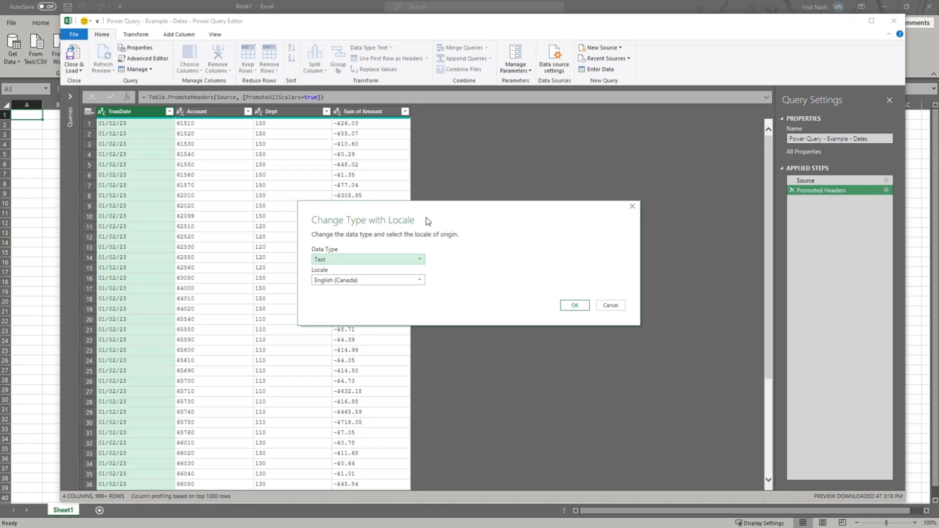
{"action": "left_click", "coordinate": [391, 278]}
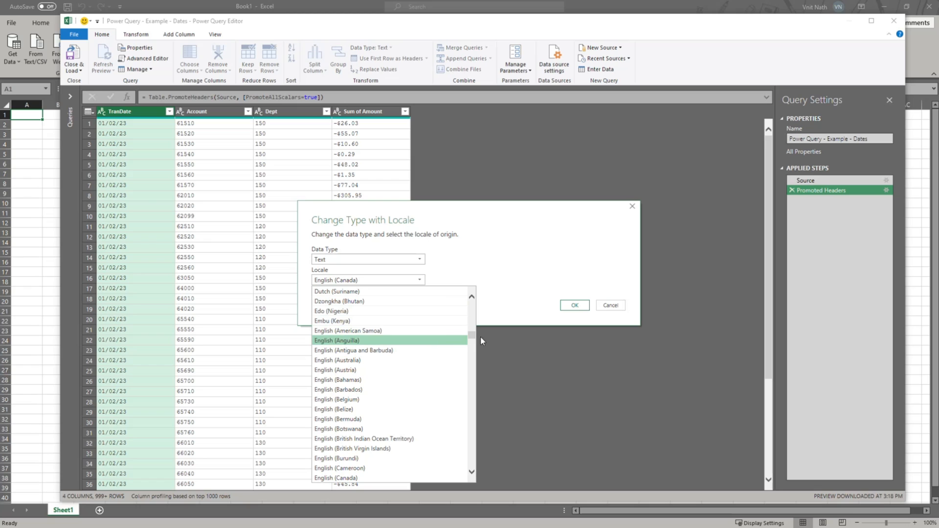
{"action": "left_click_drag", "start_coordinate": [470, 333], "coordinate": [472, 368]}
{"action": "scroll", "coordinate": [413, 358], "scroll_direction": "up", "scroll_amount": 3}
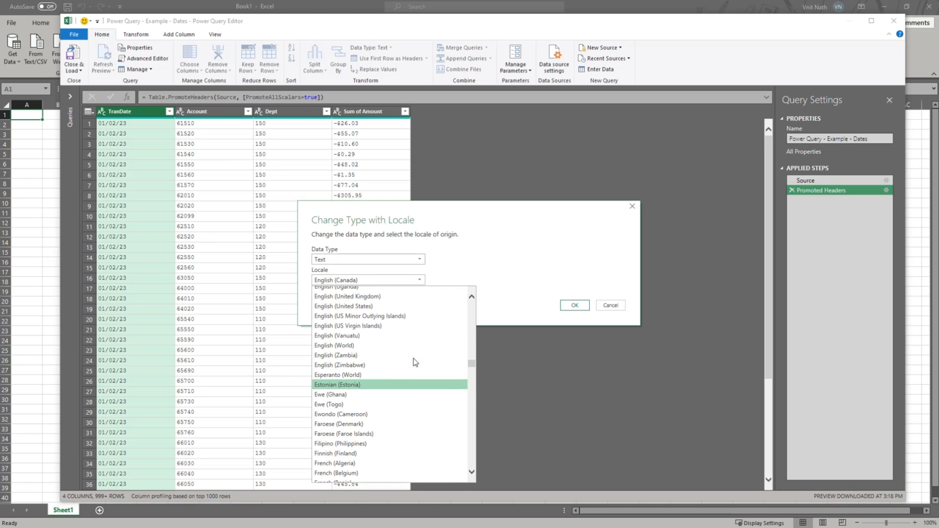
{"action": "left_click", "coordinate": [359, 336]}
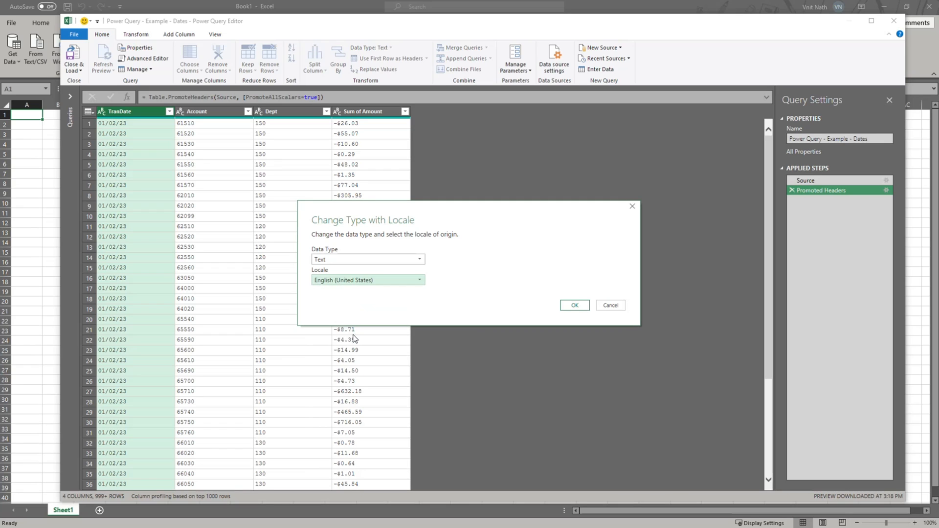
{"action": "left_click", "coordinate": [362, 259]}
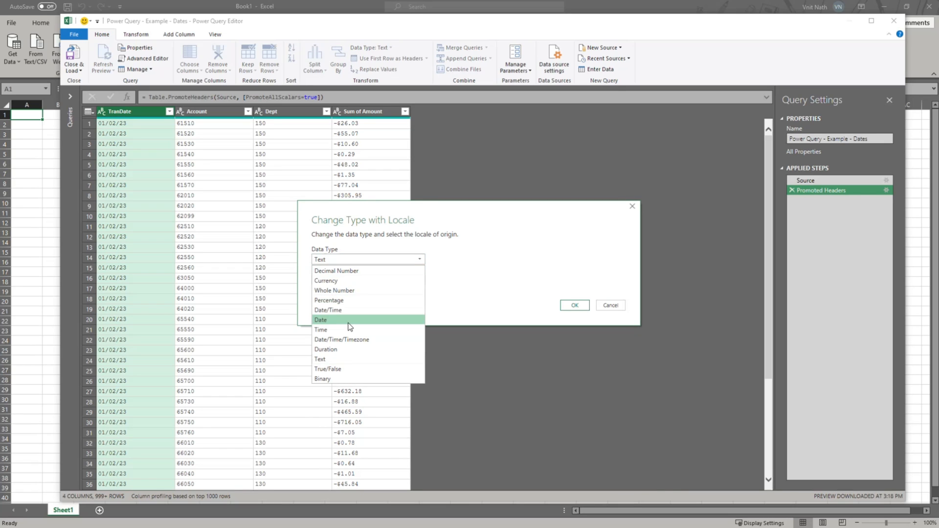
{"action": "left_click", "coordinate": [371, 320]}
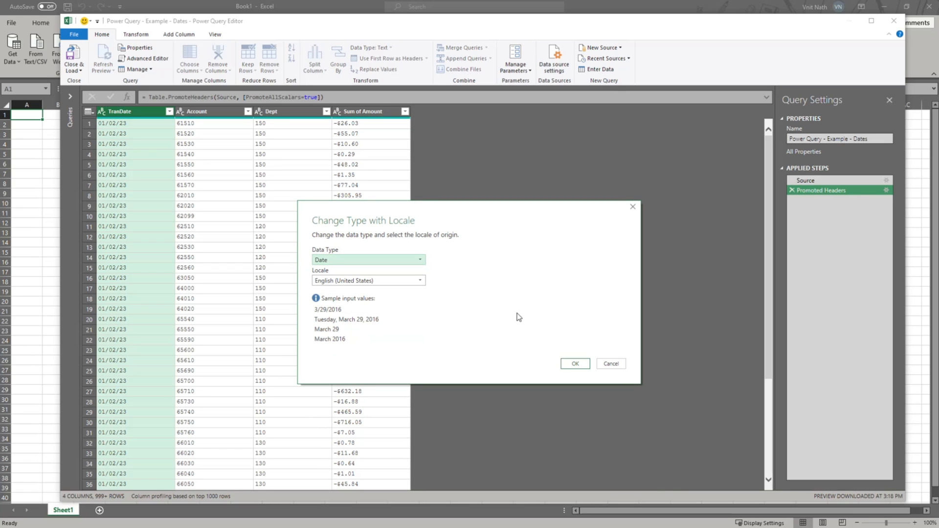
{"action": "left_click", "coordinate": [575, 364]}
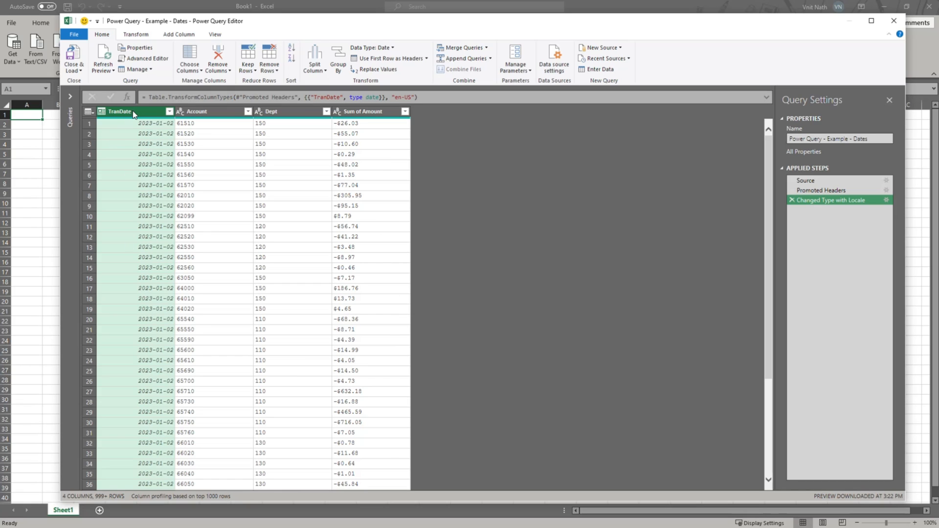
Rename the TranDate column as Date and the Sum of Amount column as Amount.
{"action": "double_click", "coordinate": [119, 111]}
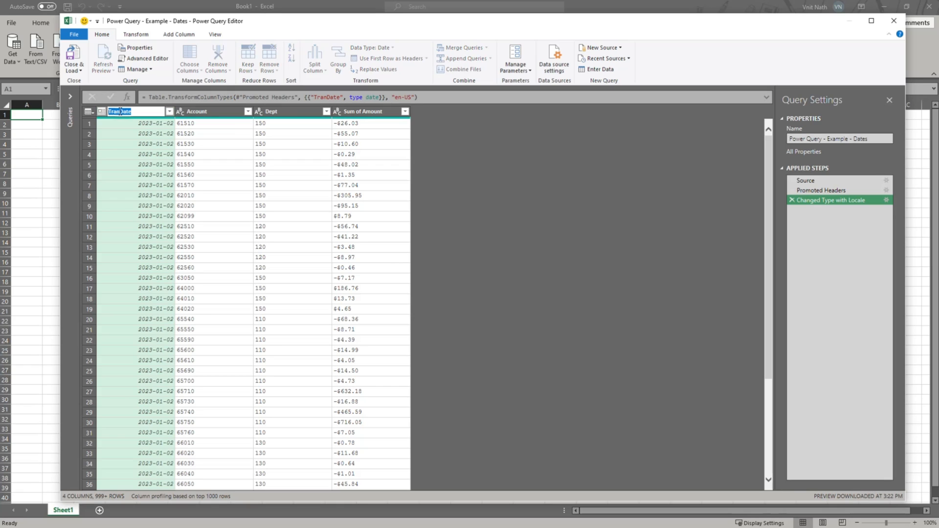
{"action": "type", "text": "Date"}
{"action": "key", "text": "Return"}
{"action": "double_click", "coordinate": [374, 112]}
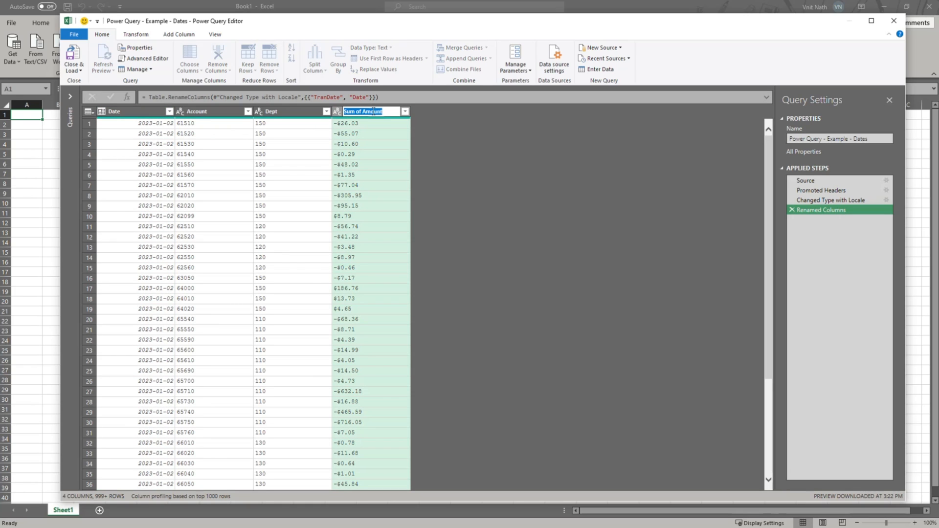
{"action": "type", "text": "Amount"}
{"action": "key", "text": "Return"}
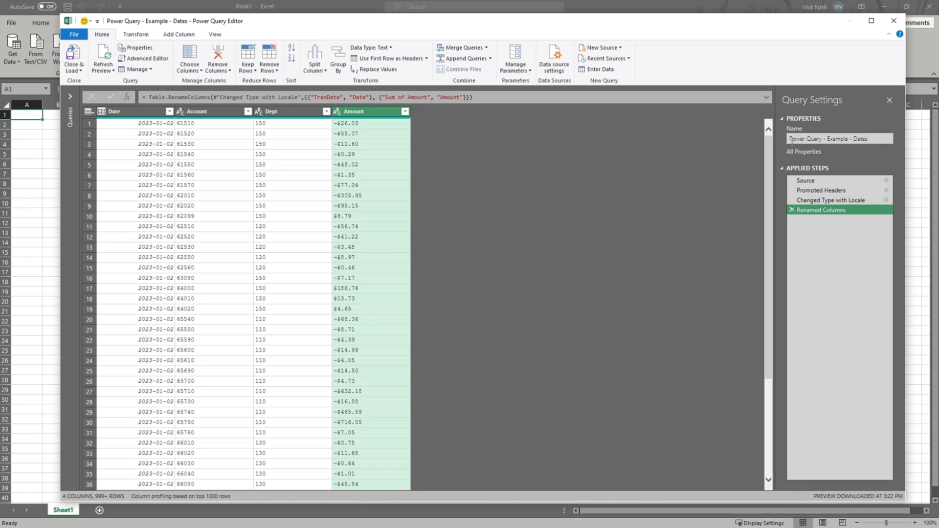
Rename the query as 2023JanSales.
{"action": "left_click_drag", "start_coordinate": [791, 139], "coordinate": [867, 140]}
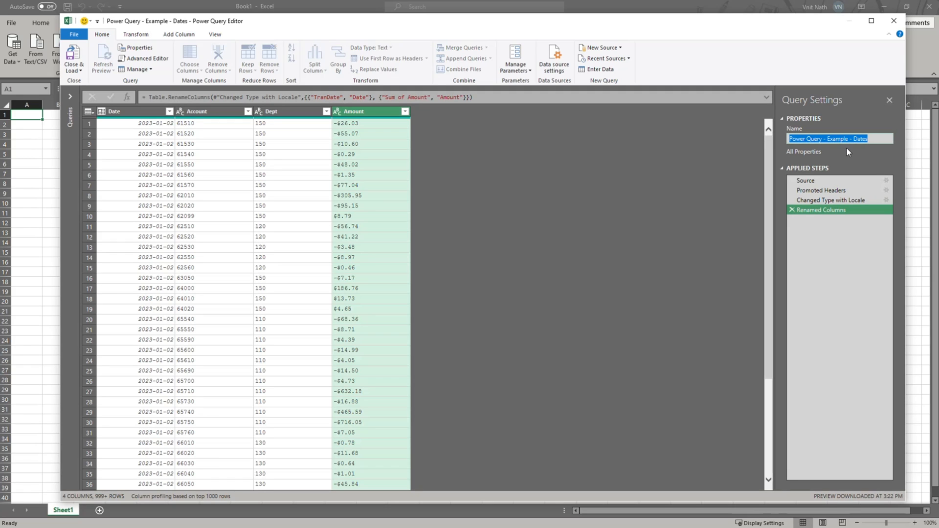
{"action": "type", "text": "Jan"}
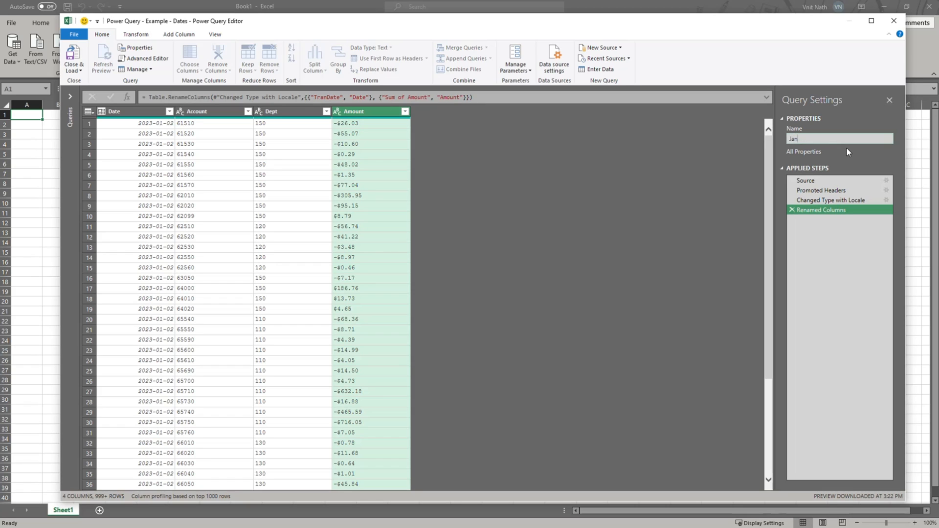
{"action": "key", "text": "BackSpace"}
{"action": "key", "text": "BackSpace"}
{"action": "key", "text": "BackSpace"}
{"action": "type", "text": "2023JanSales"}
{"action": "key", "text": "Return"}
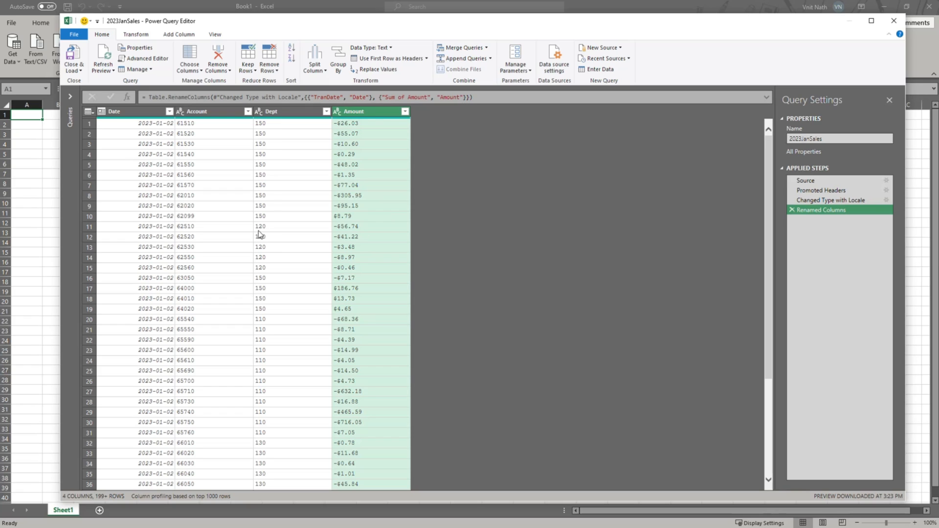
Set the data type of the Account and Dept columns to Text and of the Amount column to Currency.
{"action": "left_click", "coordinate": [179, 113]}
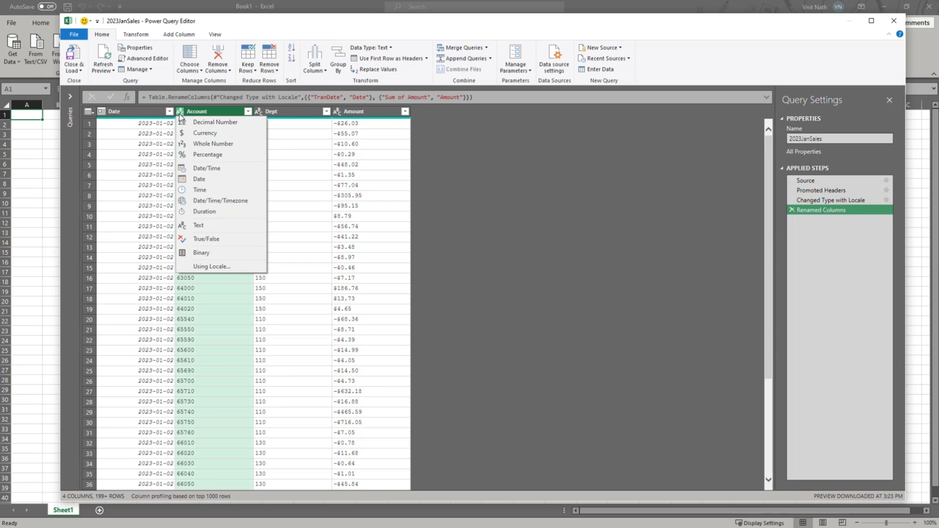
{"action": "left_click", "coordinate": [199, 227]}
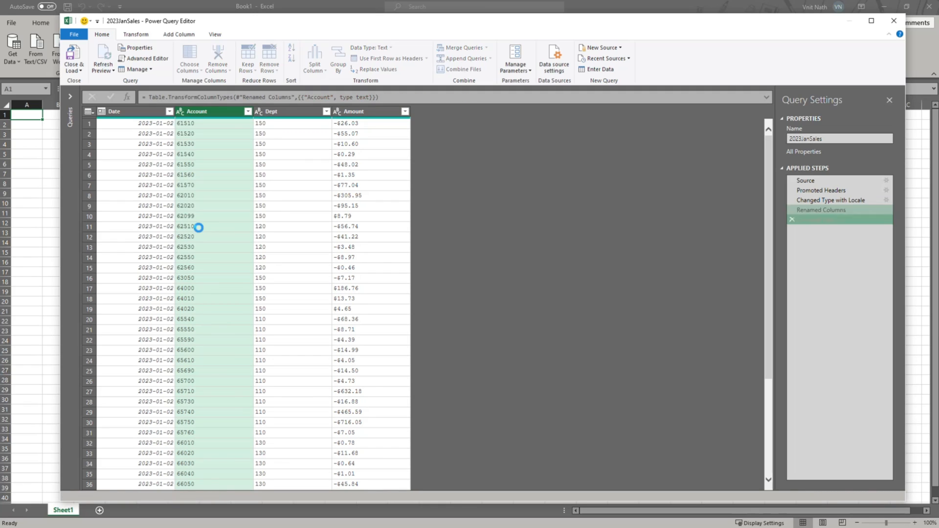
{"action": "left_click", "coordinate": [258, 112]}
{"action": "left_click", "coordinate": [274, 226]}
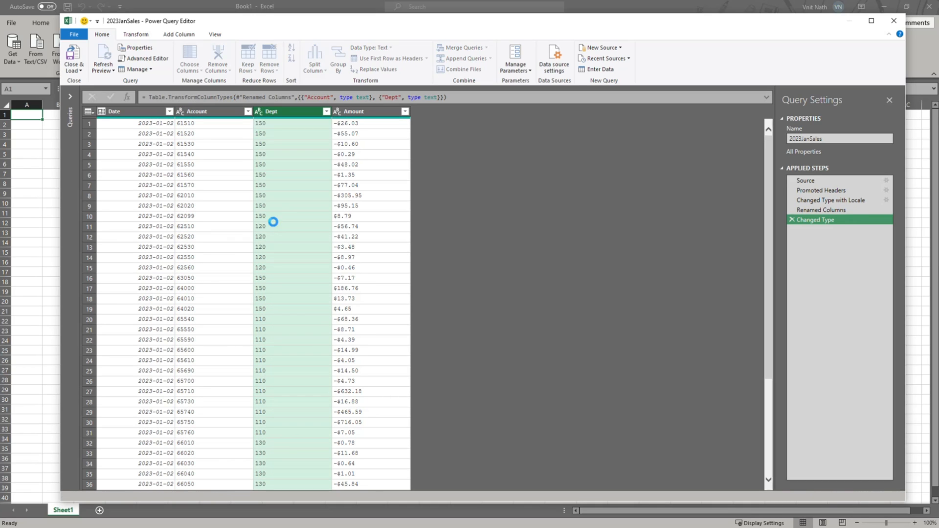
{"action": "left_click", "coordinate": [338, 112]}
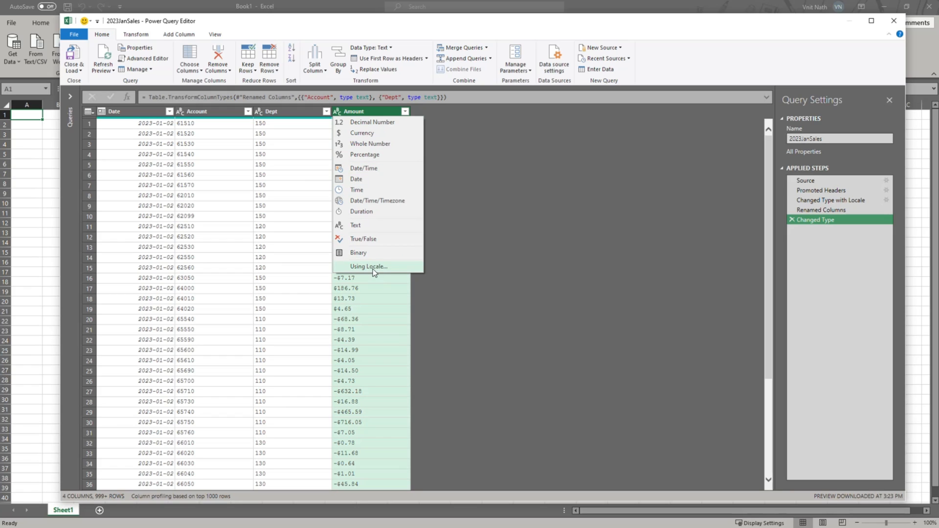
{"action": "left_click", "coordinate": [386, 133]}
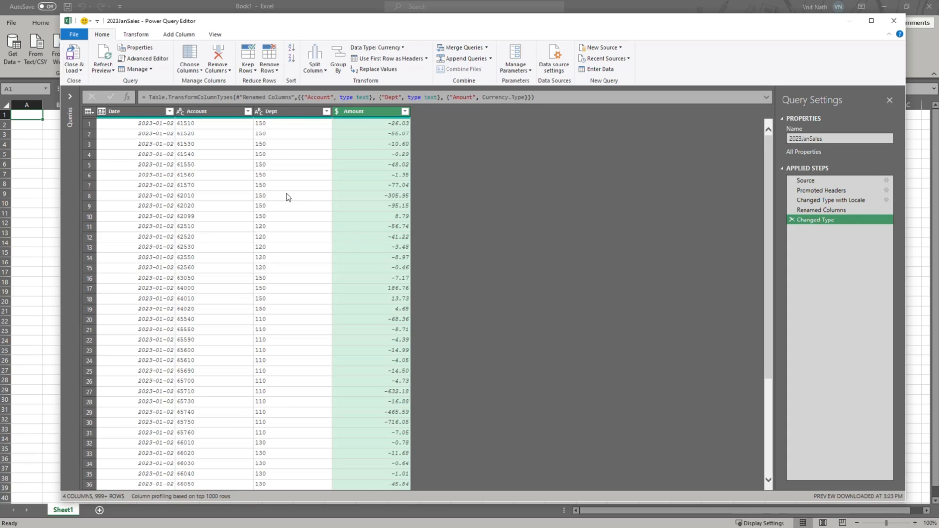
Close the query editor, loading the query into a worksheet table, and check the dates offered in the Date column's filter.
{"action": "left_click", "coordinate": [74, 58]}
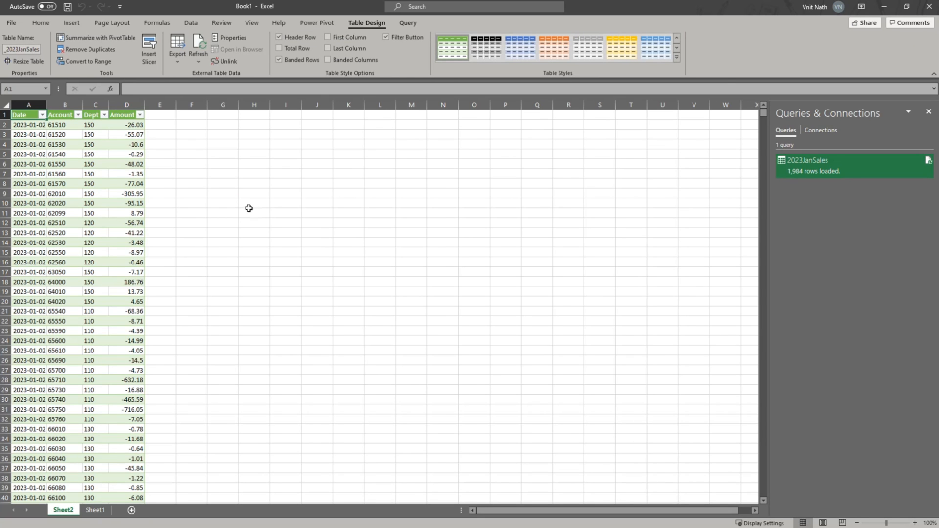
{"action": "left_click", "coordinate": [227, 258]}
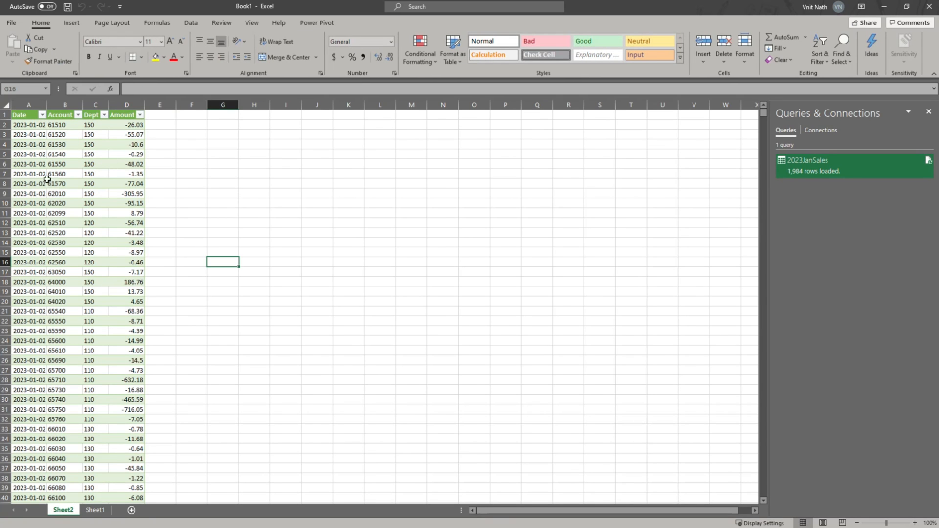
{"action": "left_click", "coordinate": [72, 153]}
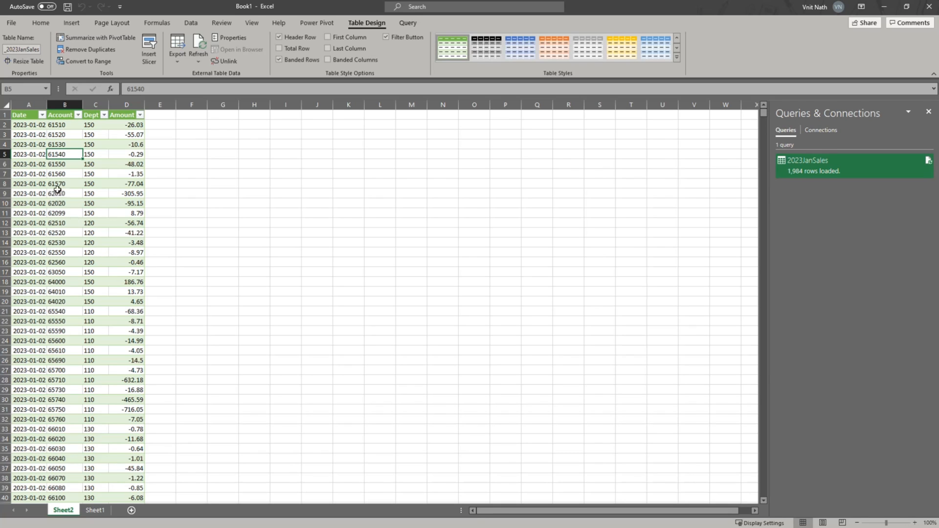
{"action": "left_click", "coordinate": [42, 115]}
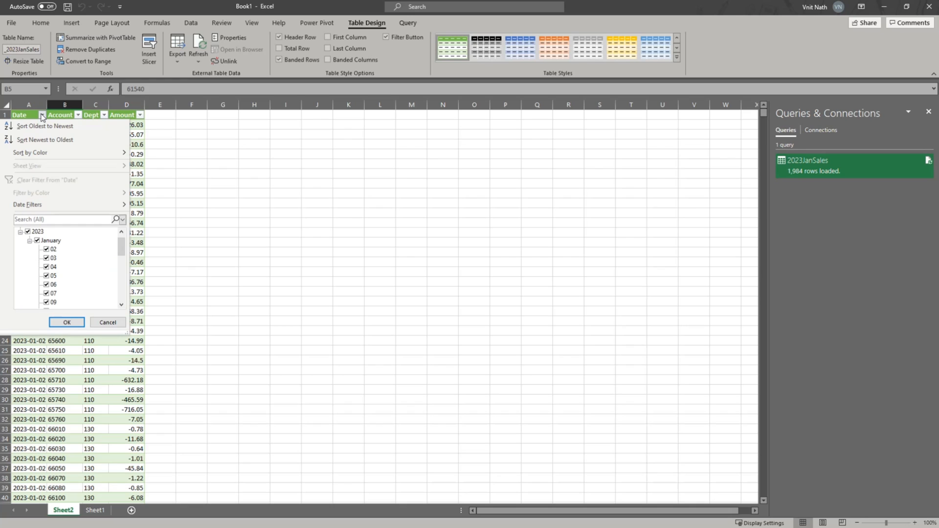
{"action": "left_click", "coordinate": [159, 137]}
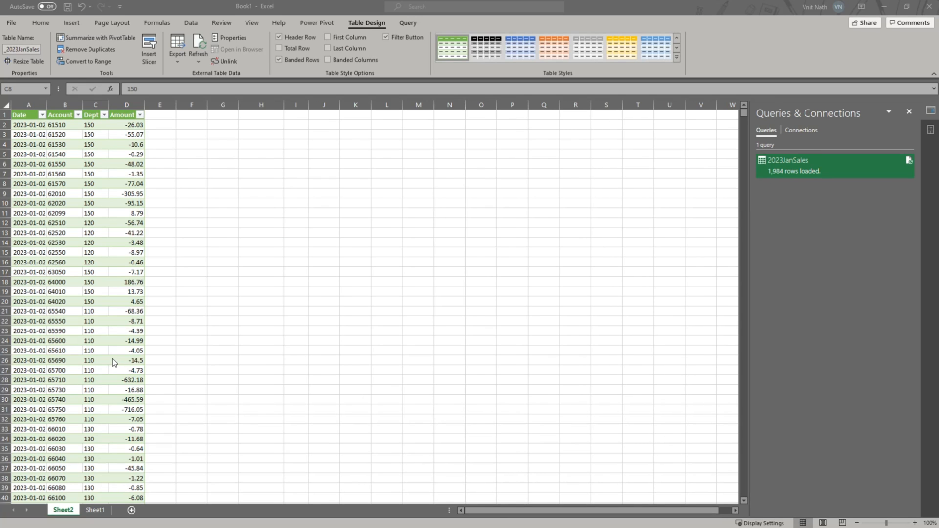
Create a PivotTable from the _2023JanSales table on the existing worksheet at cell H2 of Sheet2.
{"action": "left_click", "coordinate": [67, 174]}
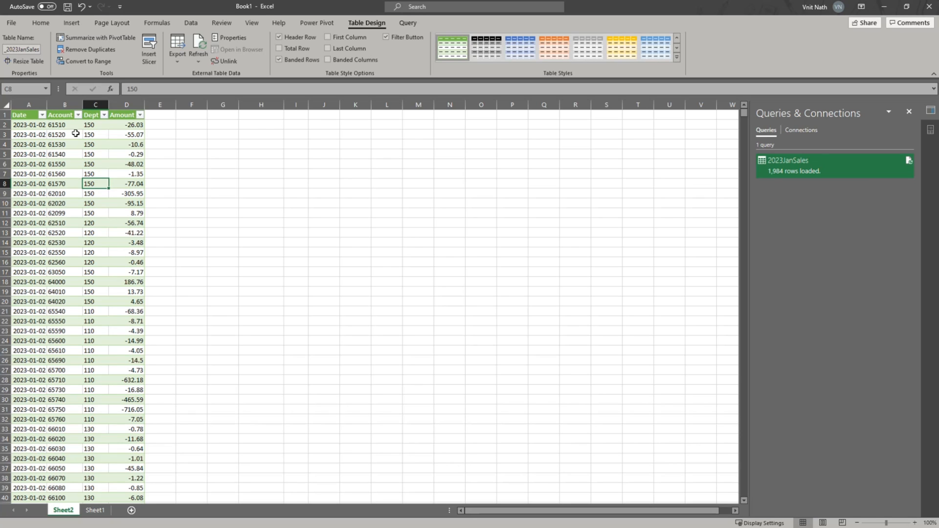
{"action": "left_click", "coordinate": [107, 42]}
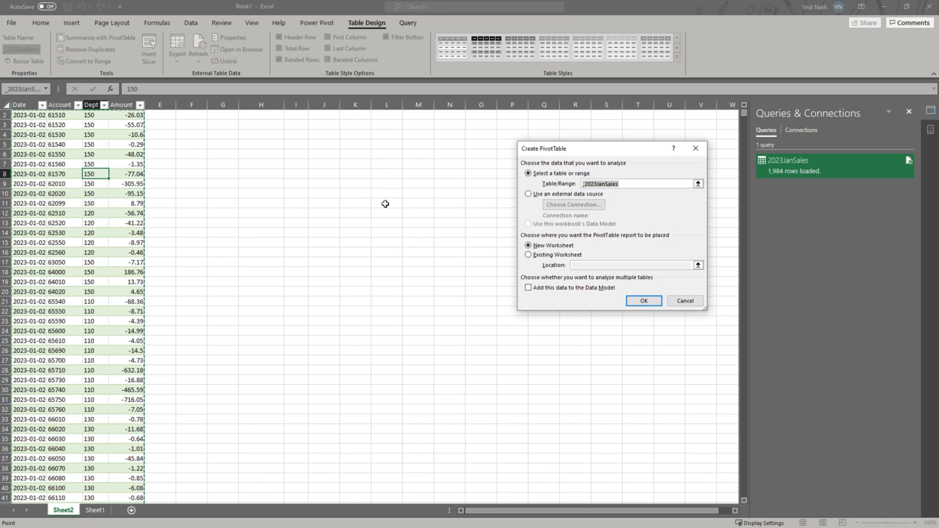
{"action": "left_click", "coordinate": [533, 256]}
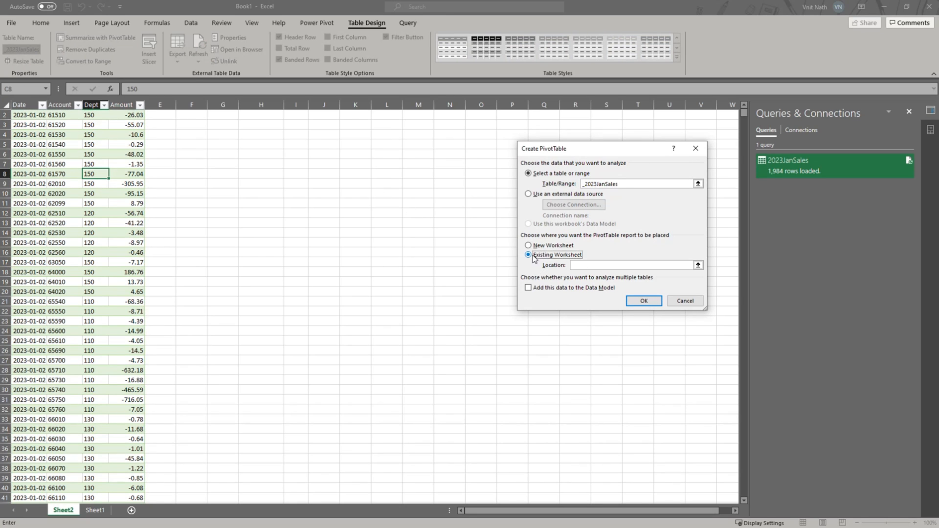
{"action": "scroll", "coordinate": [257, 151], "scroll_direction": "up", "scroll_amount": 1}
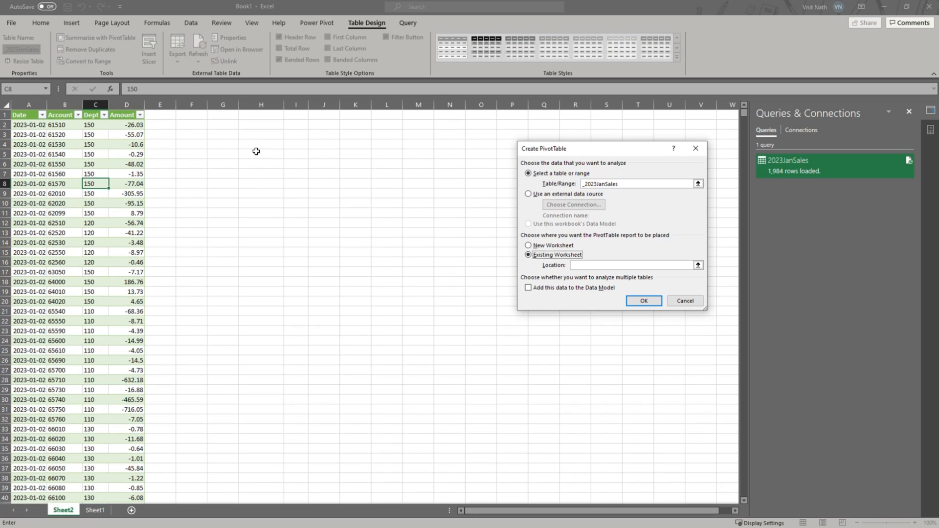
{"action": "left_click", "coordinate": [262, 125]}
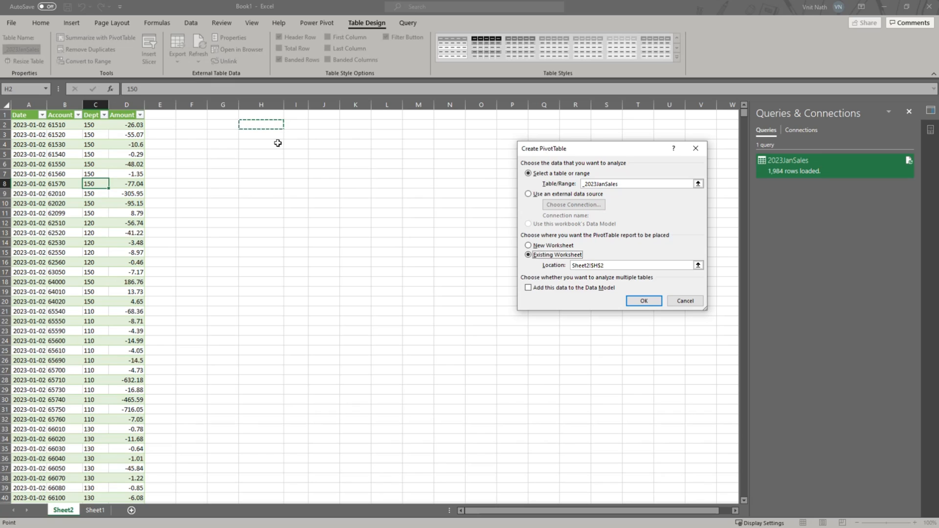
{"action": "left_click", "coordinate": [643, 301]}
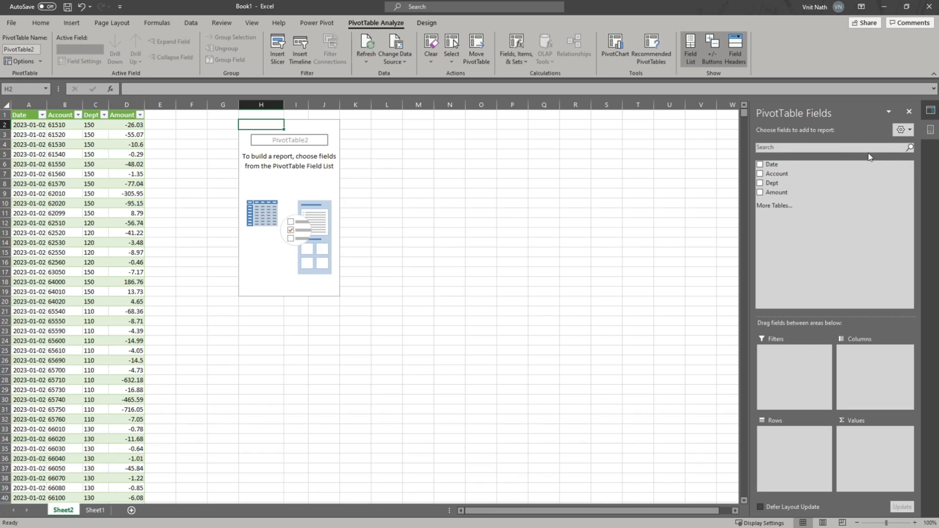
Add the Date field to the PivotTable's rows.
{"action": "left_click_drag", "start_coordinate": [772, 164], "coordinate": [773, 337]}
{"action": "left_click_drag", "start_coordinate": [787, 189], "coordinate": [770, 374]}
{"action": "left_click_drag", "start_coordinate": [785, 410], "coordinate": [791, 445]}
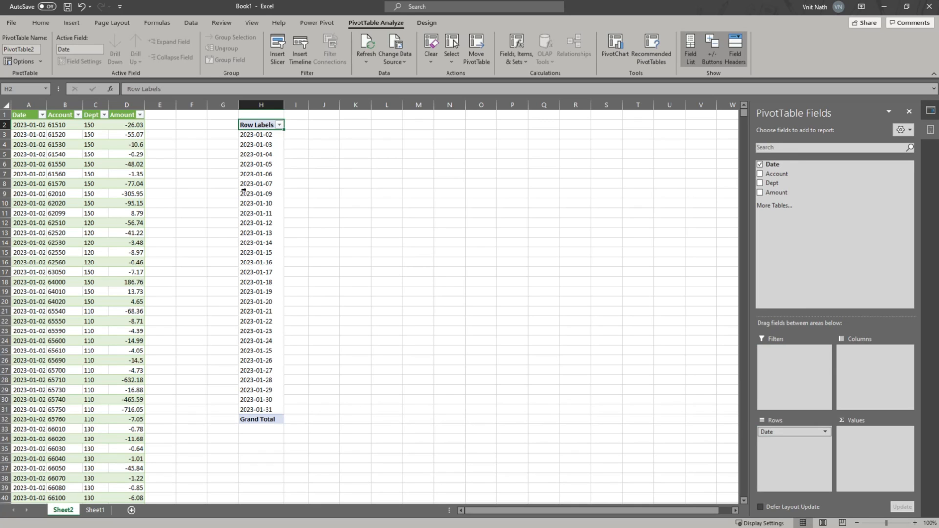
Group the PivotTable's row dates by Months and Years.
{"action": "left_click", "coordinate": [263, 186]}
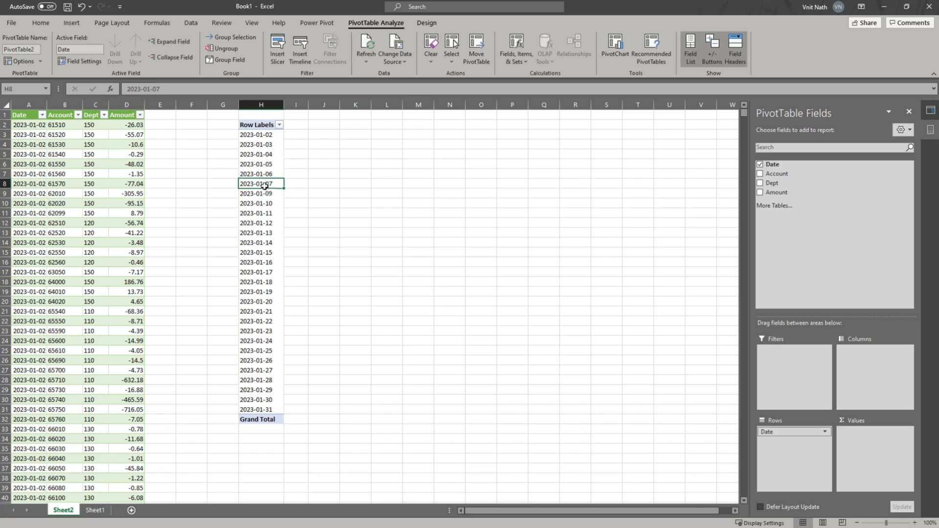
{"action": "right_click", "coordinate": [265, 167]}
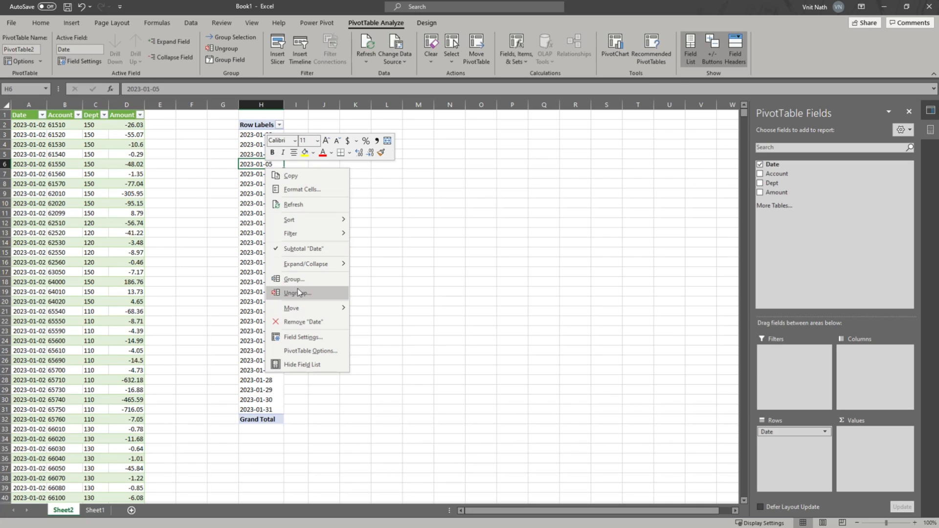
{"action": "left_click", "coordinate": [333, 280]}
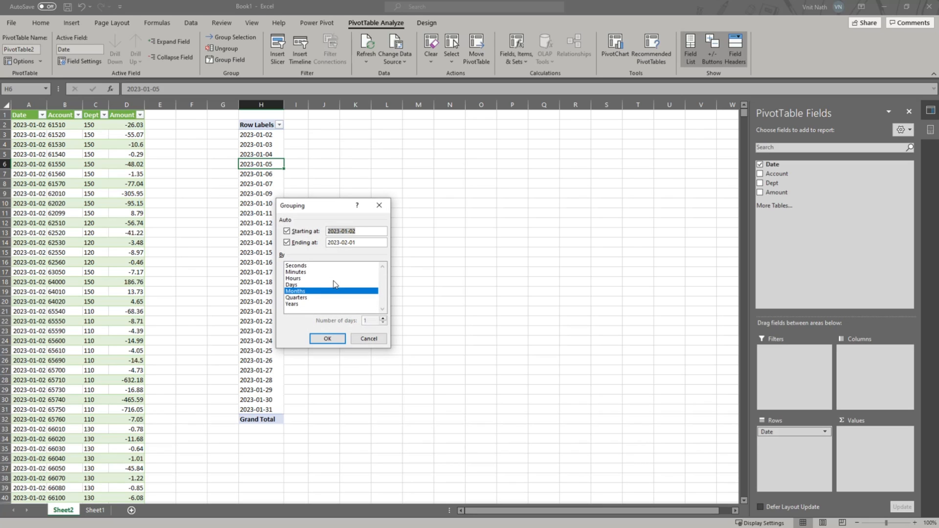
{"action": "left_click", "coordinate": [305, 303]}
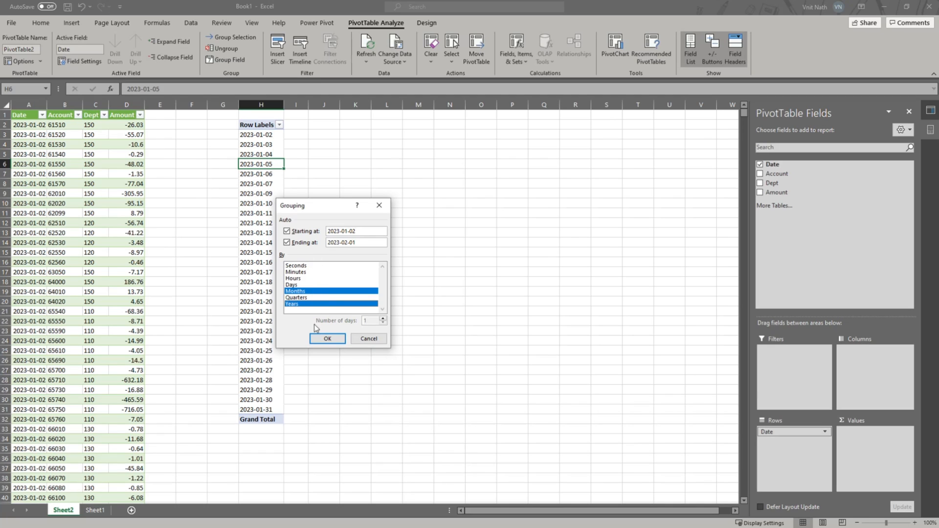
{"action": "left_click", "coordinate": [329, 338]}
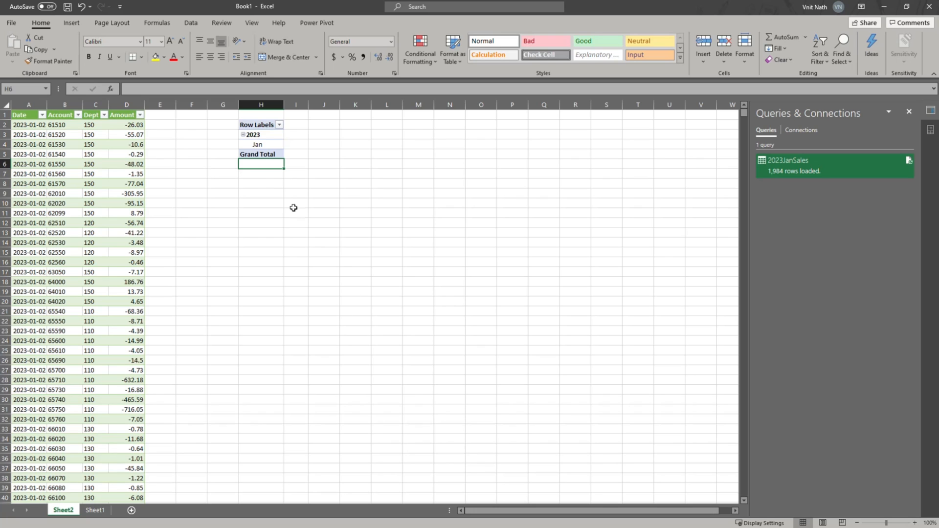
Try the Account field in the PivotTable's rows and columns, and remove it from the layout.
{"action": "left_click", "coordinate": [257, 145]}
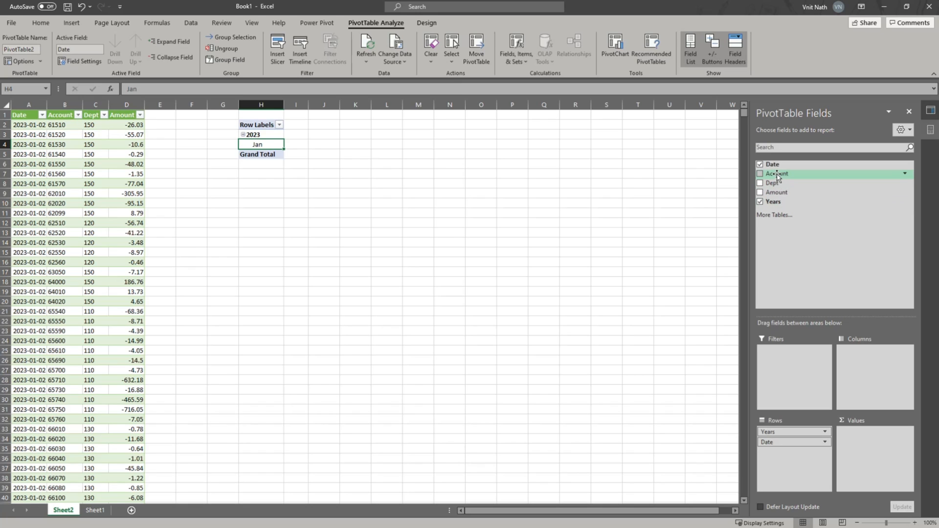
{"action": "left_click", "coordinate": [760, 175]}
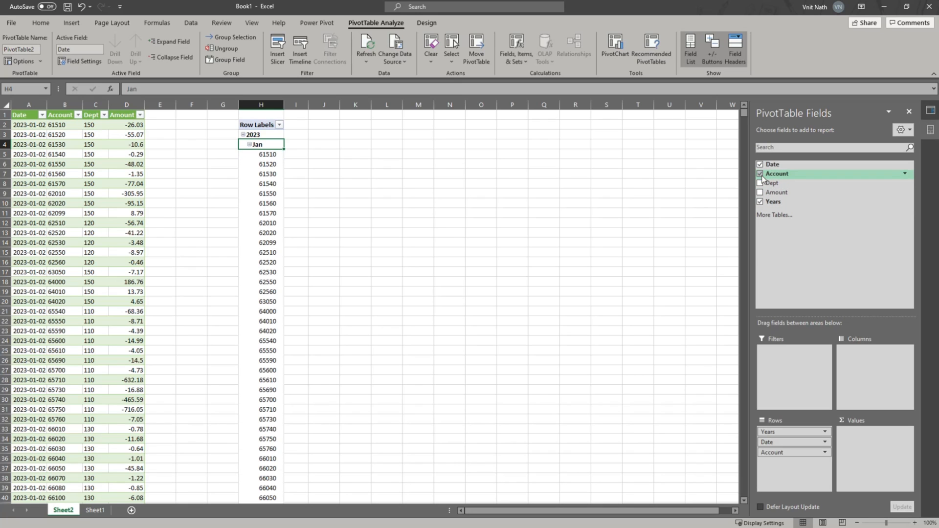
{"action": "left_click_drag", "start_coordinate": [801, 458], "coordinate": [866, 356]}
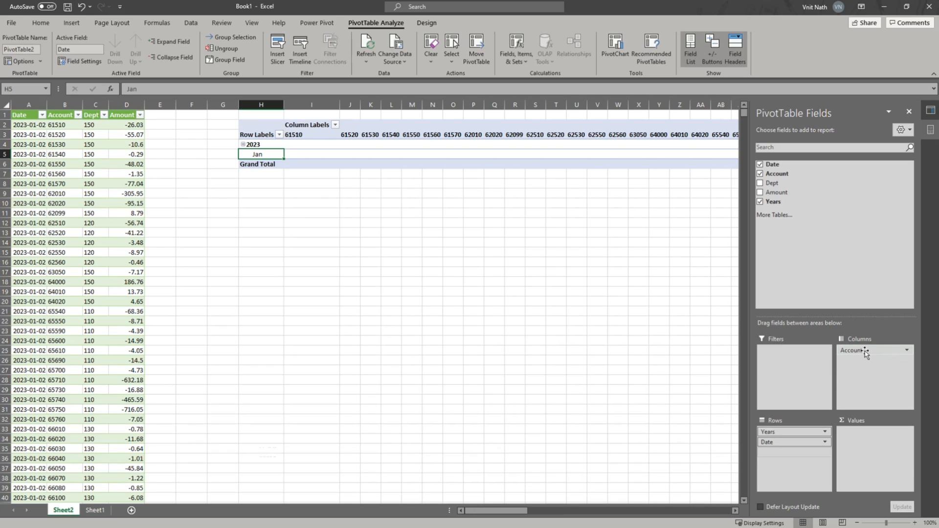
{"action": "left_click", "coordinate": [865, 352]}
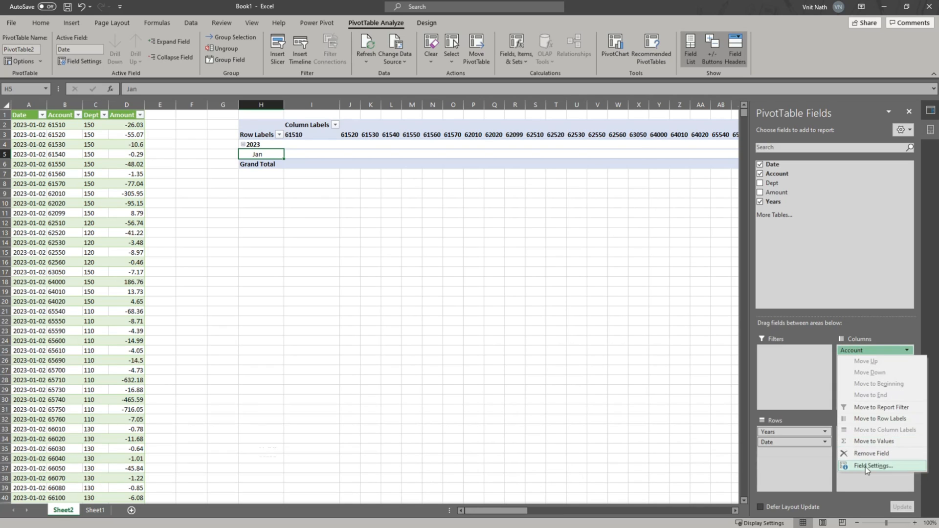
{"action": "left_click", "coordinate": [868, 453]}
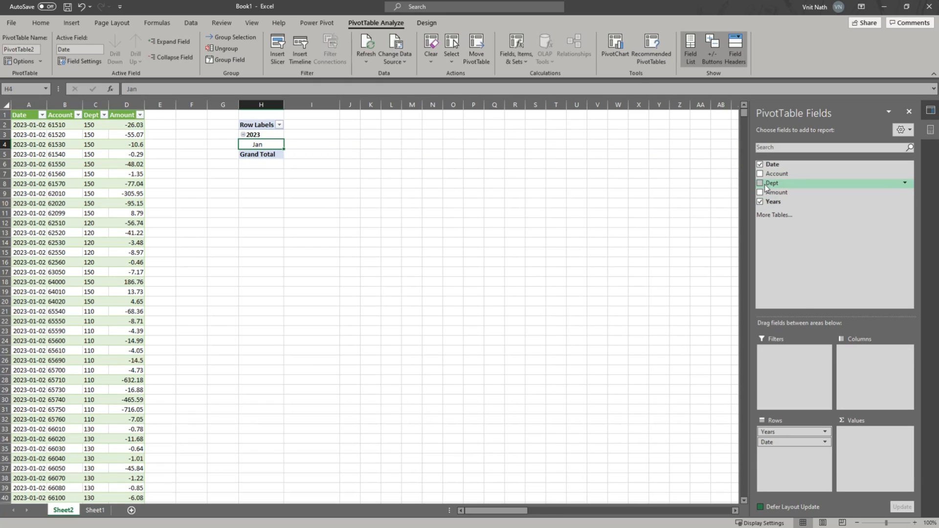
Add the Dept field to the PivotTable's columns and sum the Amount field in its values.
{"action": "left_click_drag", "start_coordinate": [766, 189], "coordinate": [859, 352]}
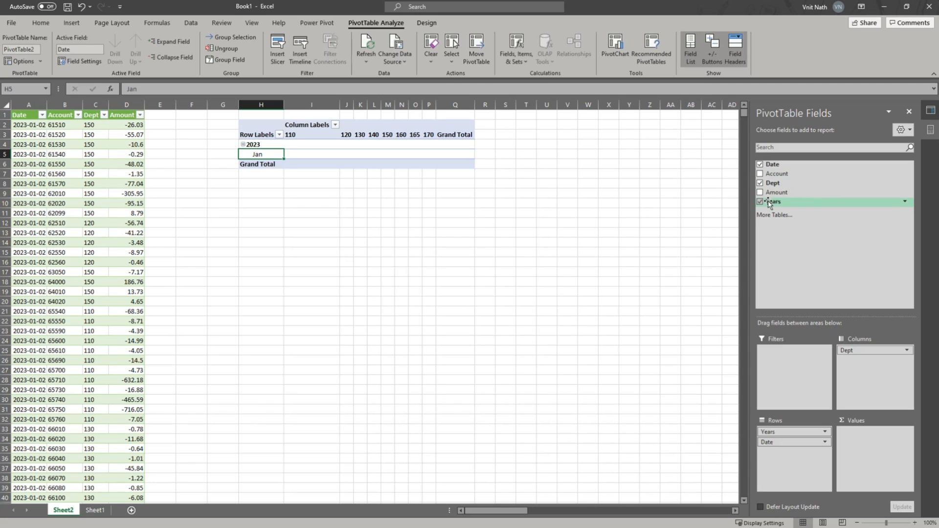
{"action": "left_click_drag", "start_coordinate": [771, 196], "coordinate": [867, 445]}
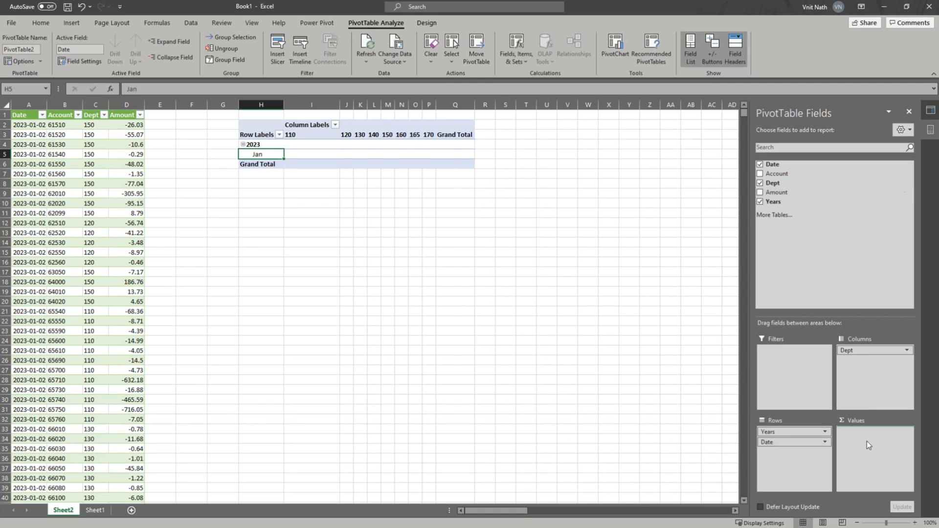
Collapse and re-expand the 2023 group in the PivotTable, and examine the January amounts across the departments.
{"action": "left_click", "coordinate": [243, 145]}
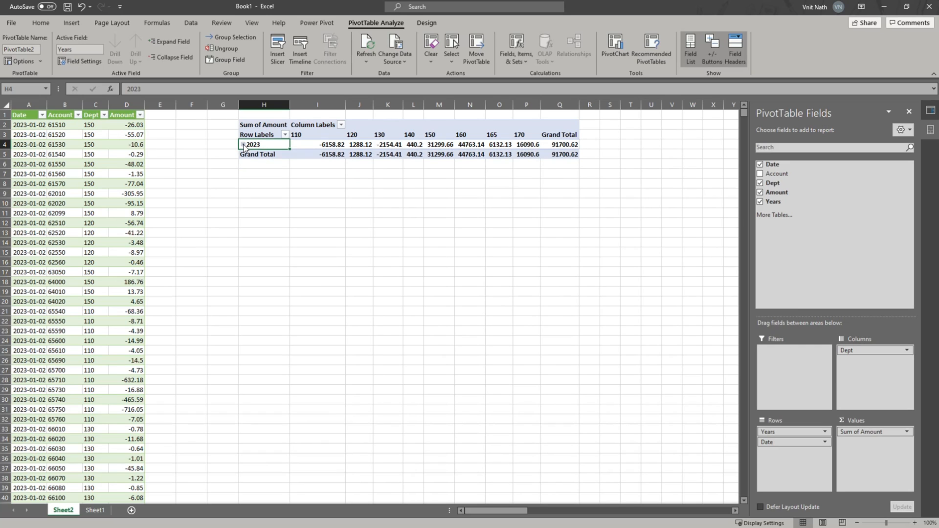
{"action": "left_click", "coordinate": [243, 144]}
{"action": "left_click", "coordinate": [265, 157]}
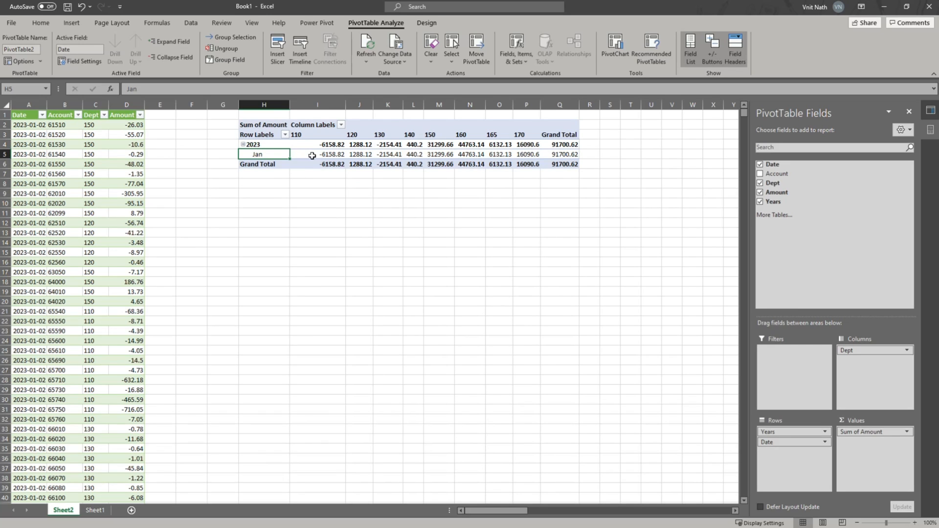
{"action": "left_click", "coordinate": [328, 155]}
{"action": "left_click", "coordinate": [362, 156]}
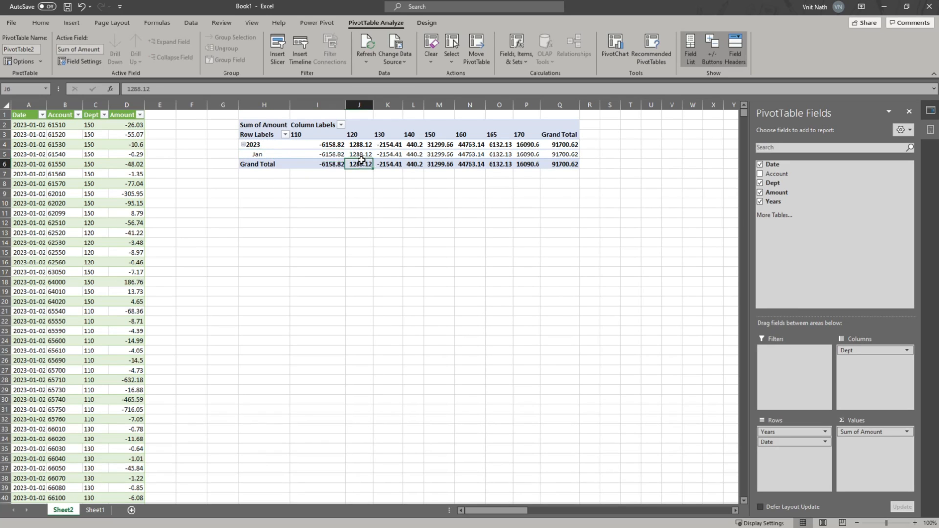
{"action": "left_click", "coordinate": [384, 156]}
{"action": "left_click", "coordinate": [419, 153]}
{"action": "left_click", "coordinate": [469, 155]}
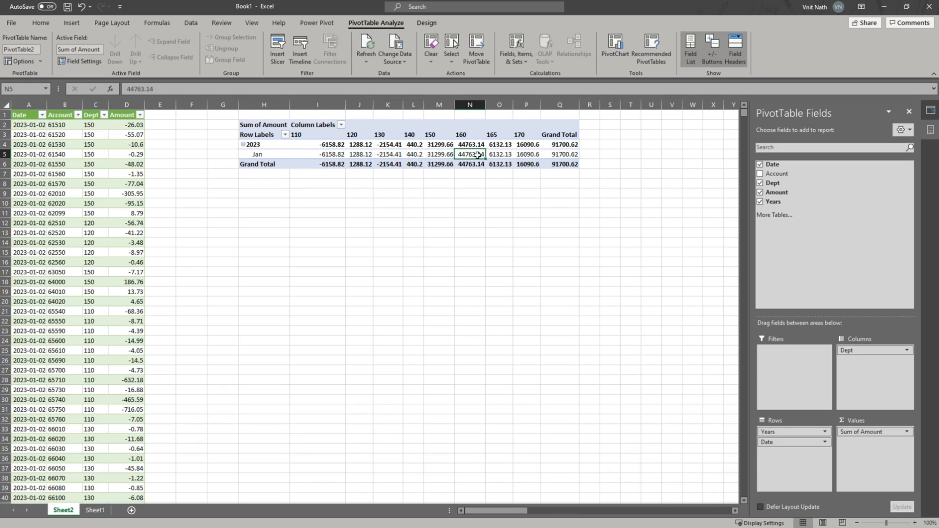
{"action": "left_click", "coordinate": [499, 155]}
{"action": "left_click", "coordinate": [546, 156]}
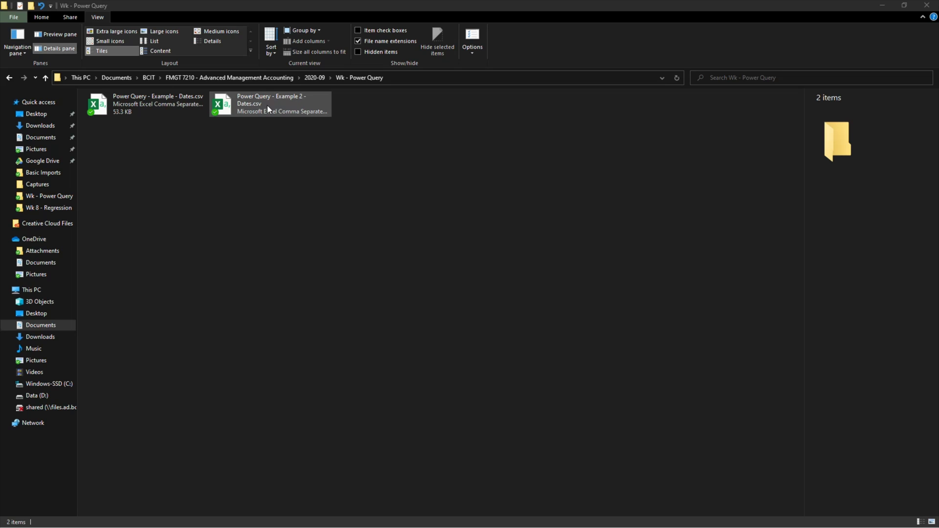
In File Explorer, open Power Query - Example 2 - Dates.csv in Notepad, examine its transaction dates, and close it.
{"action": "left_click", "coordinate": [290, 104]}
{"action": "right_click", "coordinate": [290, 104]}
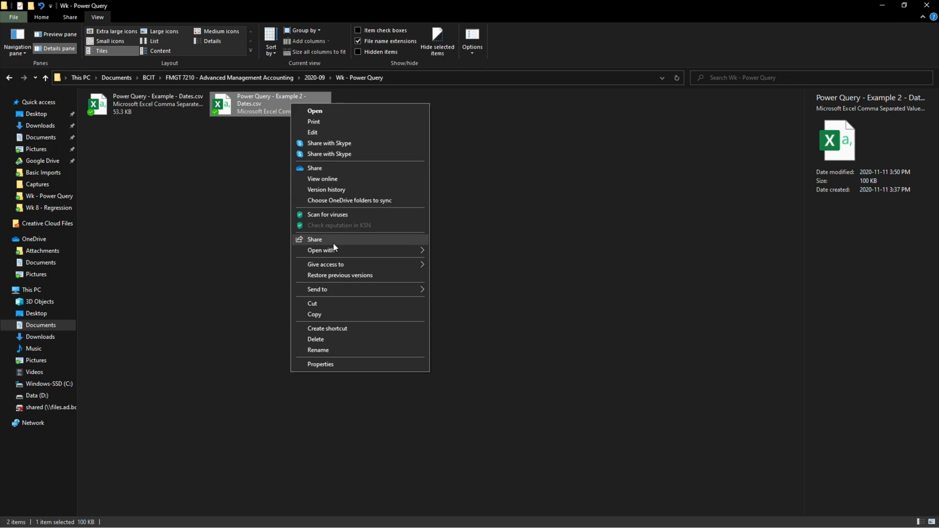
{"action": "mouse_move", "coordinate": [336, 245]}
{"action": "left_click", "coordinate": [503, 264]}
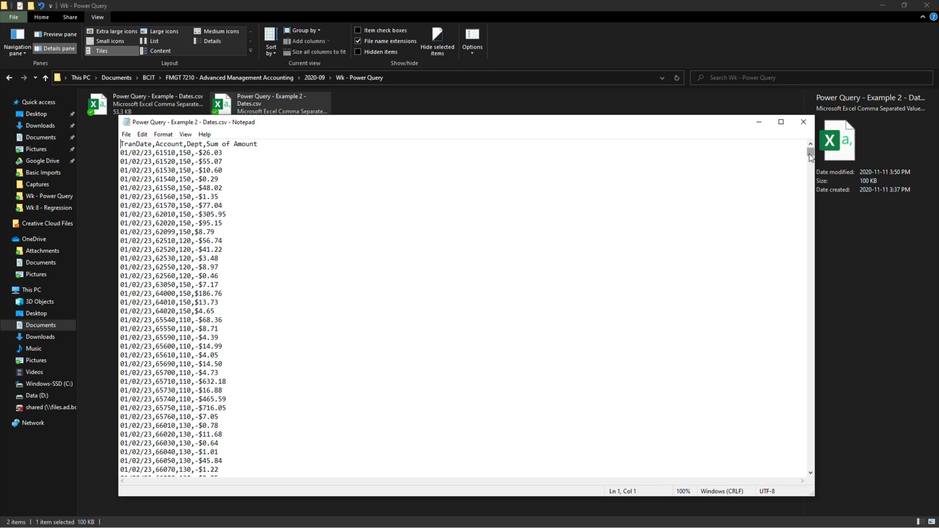
{"action": "left_click_drag", "start_coordinate": [810, 156], "coordinate": [805, 344]}
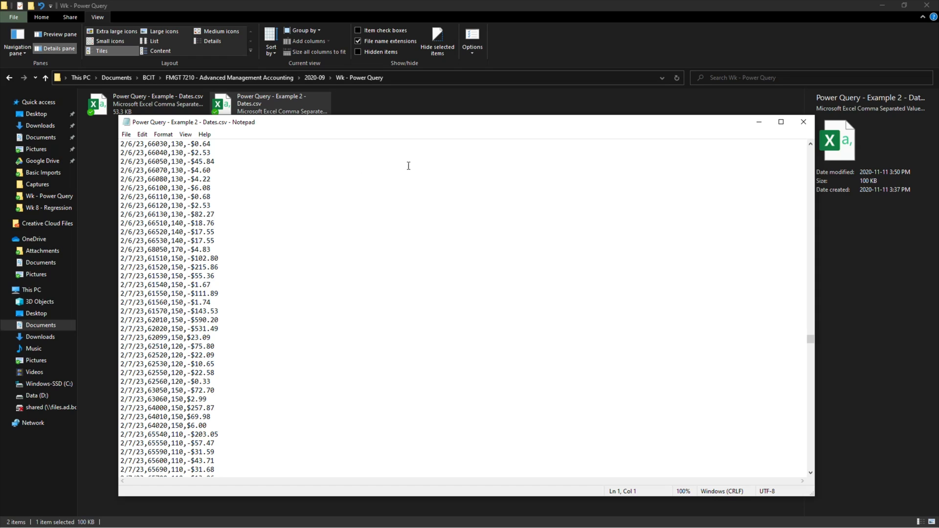
{"action": "left_click", "coordinate": [803, 122]}
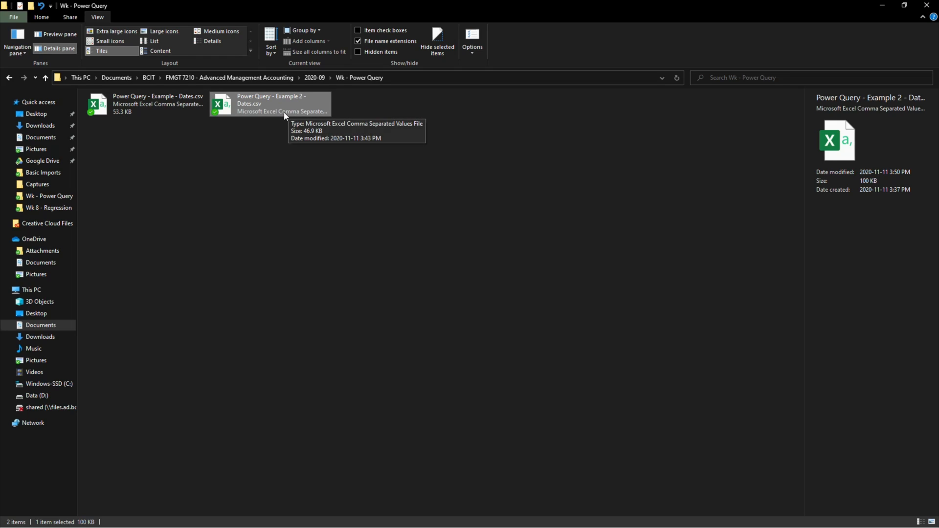
Decline the duplicate-name rename of the Example 2 file and delete the original Power Query - Example - Dates.csv.
{"action": "left_click", "coordinate": [125, 103]}
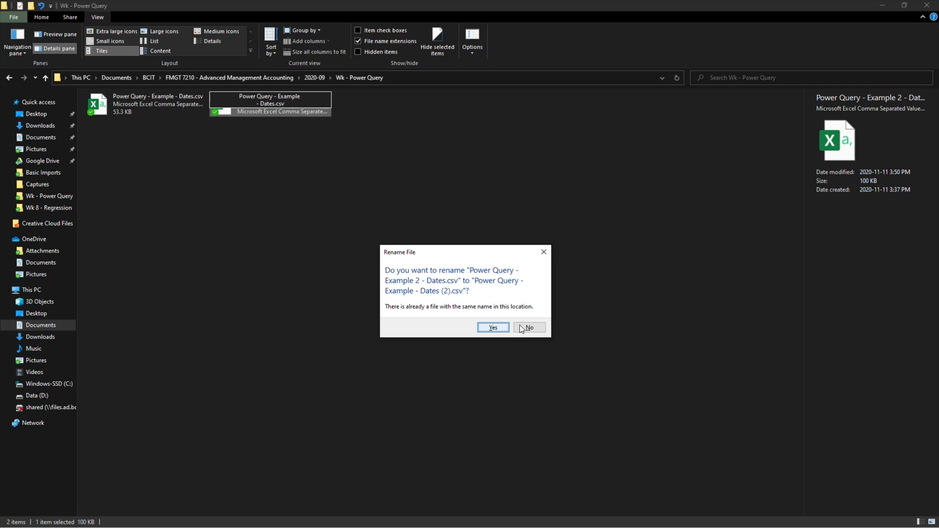
{"action": "left_click", "coordinate": [526, 327]}
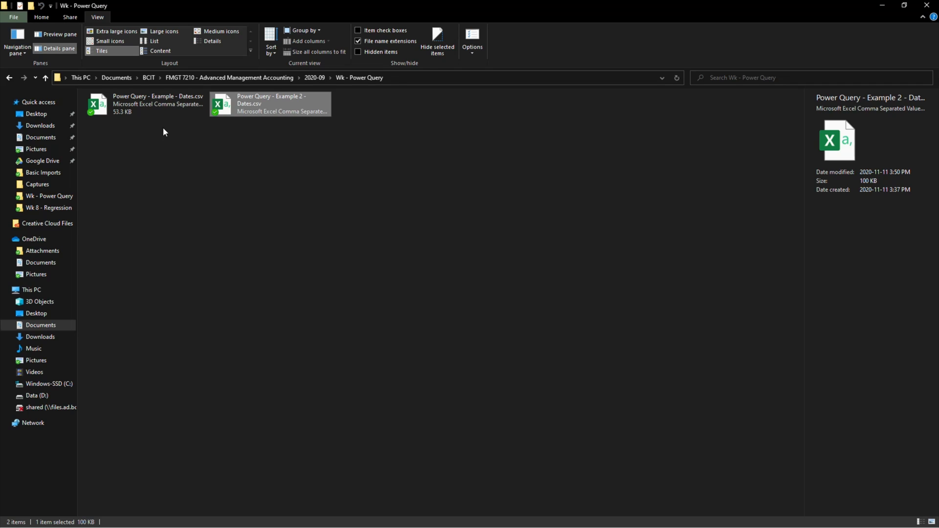
{"action": "left_click", "coordinate": [171, 116]}
{"action": "key", "text": "Delete"}
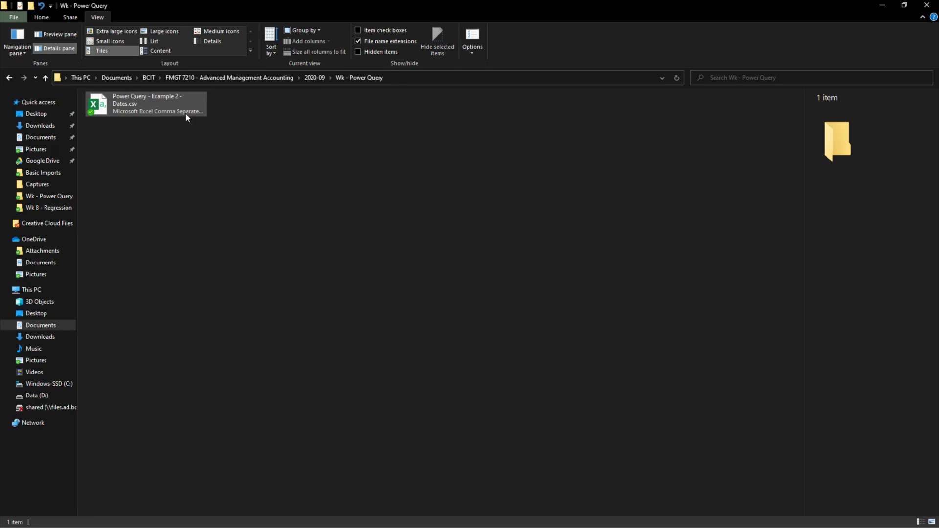
Rename Power Query - Example 2 - Dates.csv as Power Query - Example - Dates.csv.
{"action": "left_click", "coordinate": [178, 111]}
{"action": "right_click", "coordinate": [177, 110]}
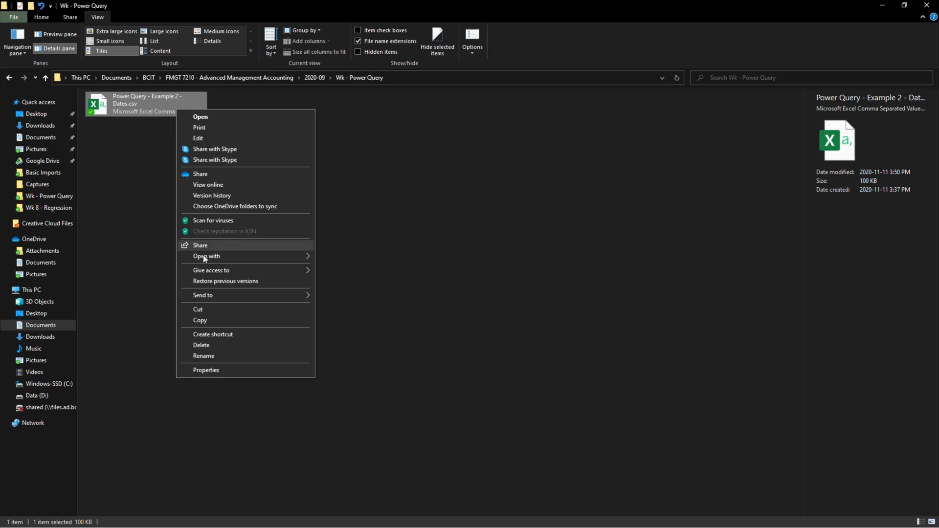
{"action": "left_click", "coordinate": [205, 356]}
{"action": "left_click", "coordinate": [164, 97]}
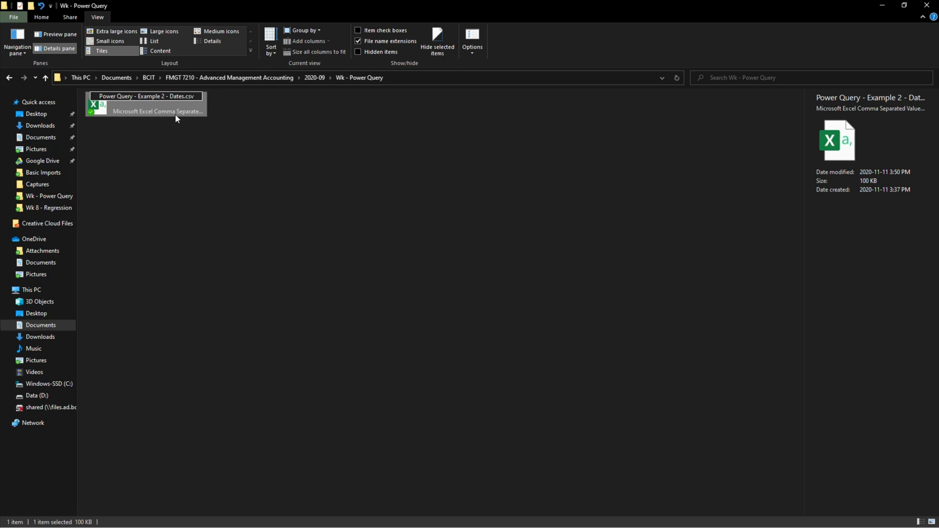
{"action": "key", "text": "BackSpace"}
{"action": "key", "text": "BackSpace"}
{"action": "left_click", "coordinate": [178, 169]}
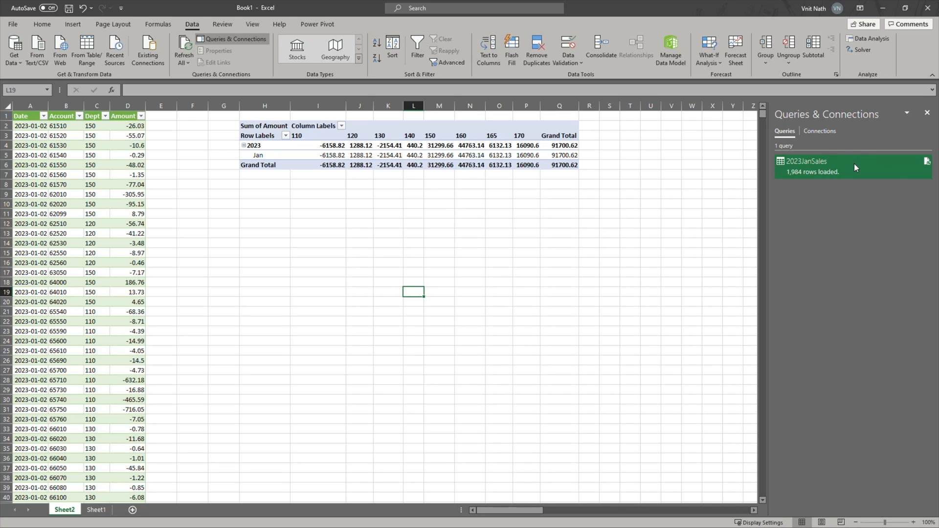
Switch to Excel, open the 2023JanSales query for editing, check the Source step's file path and folder, and close without changes.
{"action": "mouse_move", "coordinate": [798, 167]}
{"action": "mouse_move", "coordinate": [852, 170]}
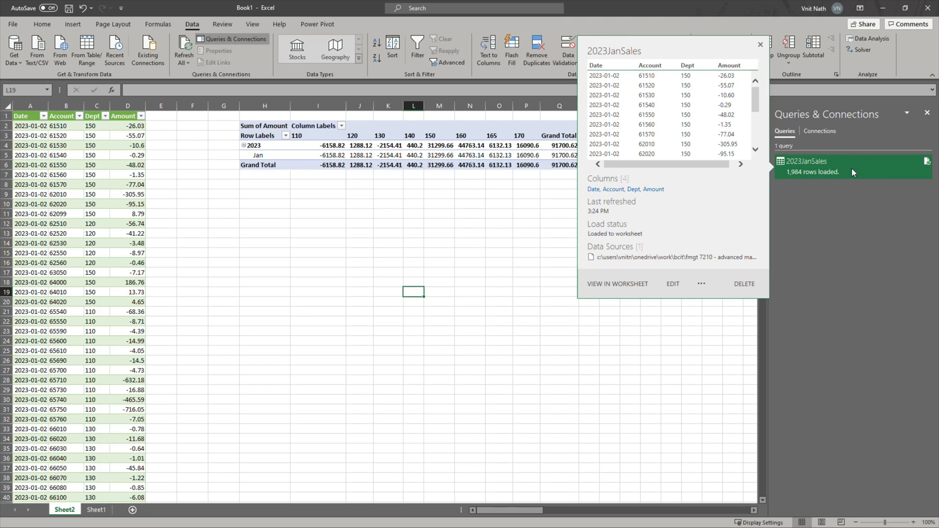
{"action": "left_click", "coordinate": [672, 285]}
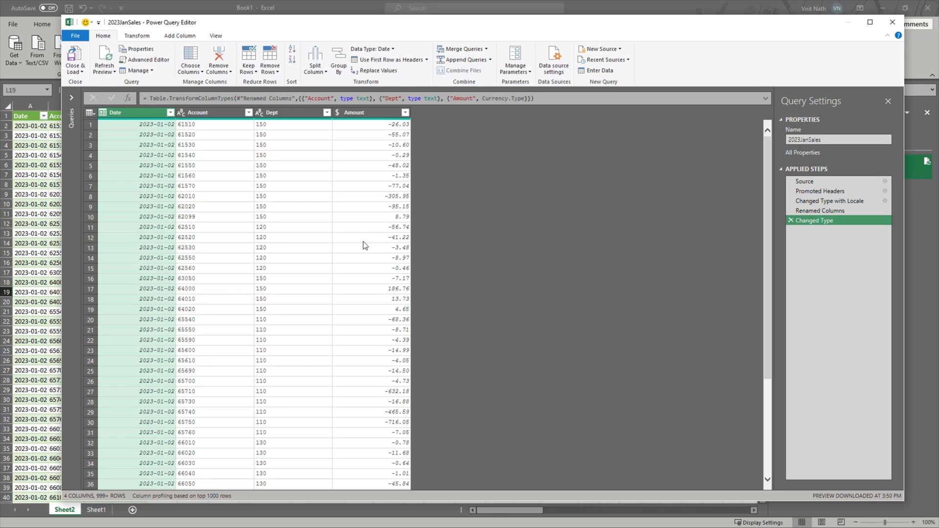
{"action": "left_click", "coordinate": [857, 183]}
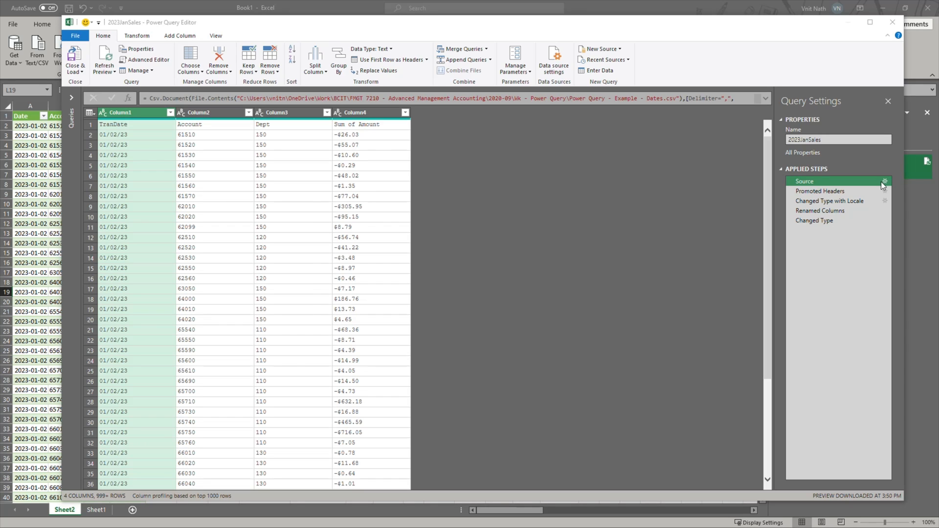
{"action": "left_click", "coordinate": [884, 182]}
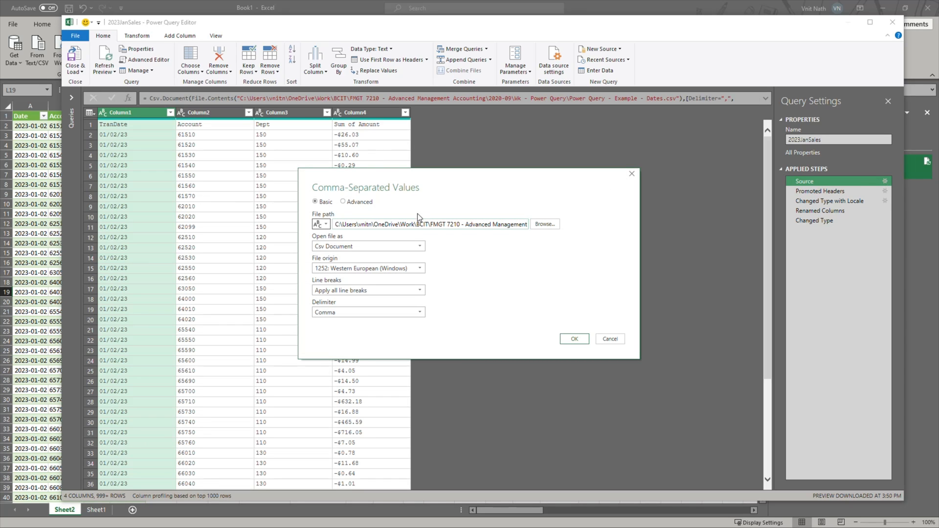
{"action": "left_click", "coordinate": [545, 225]}
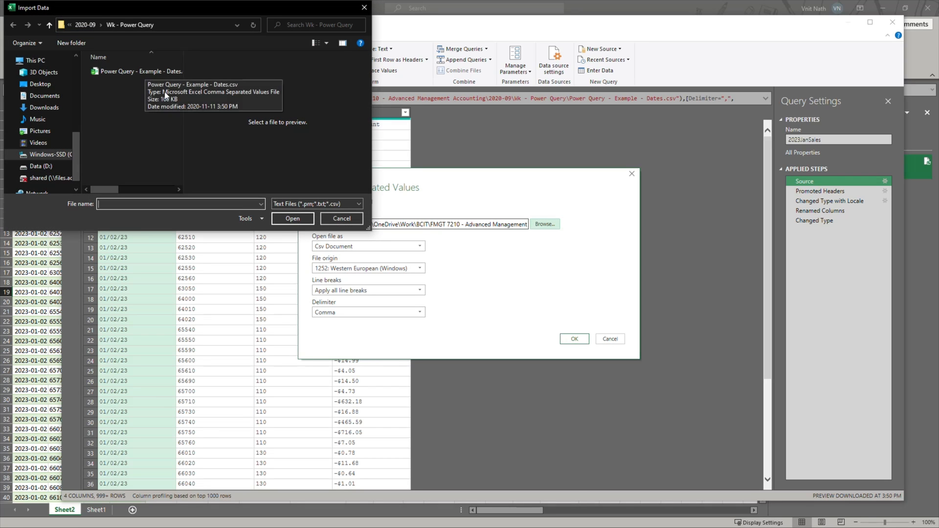
{"action": "left_click", "coordinate": [337, 218]}
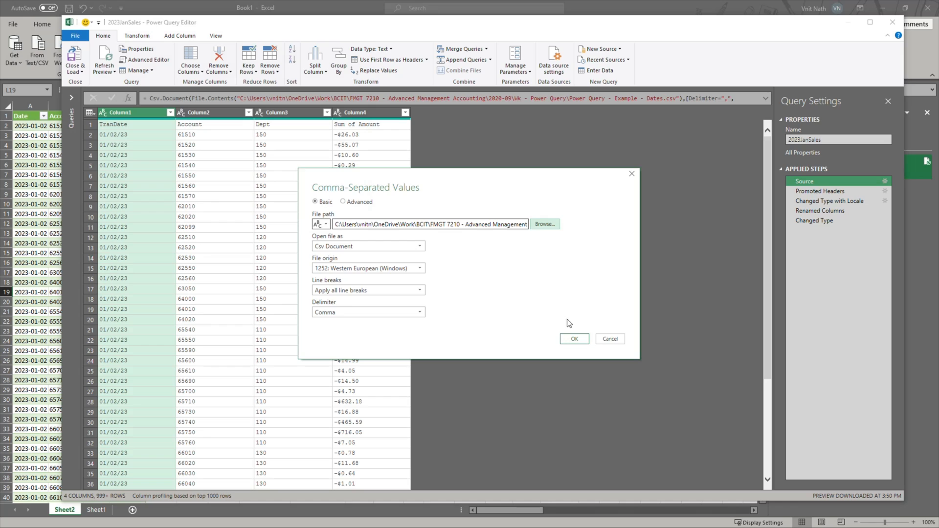
{"action": "left_click", "coordinate": [610, 339]}
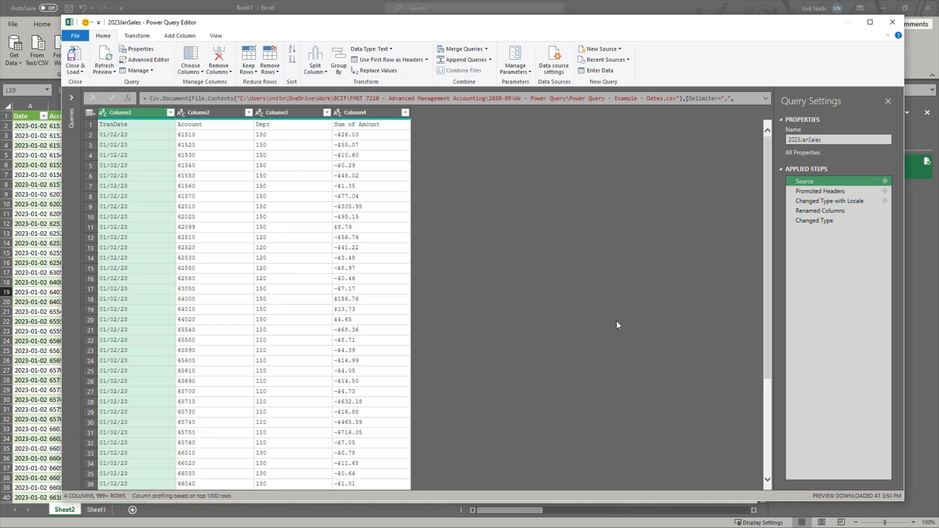
{"action": "left_click", "coordinate": [892, 22]}
{"action": "left_click", "coordinate": [157, 272]}
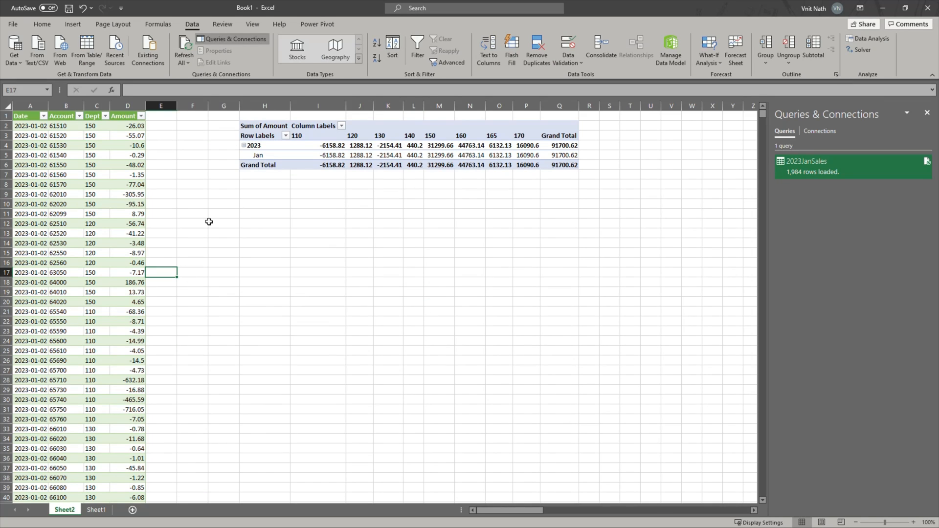
Refresh the 2023JanSales query from the replaced source file and refresh the PivotTable summarizing it.
{"action": "left_click", "coordinate": [184, 44]}
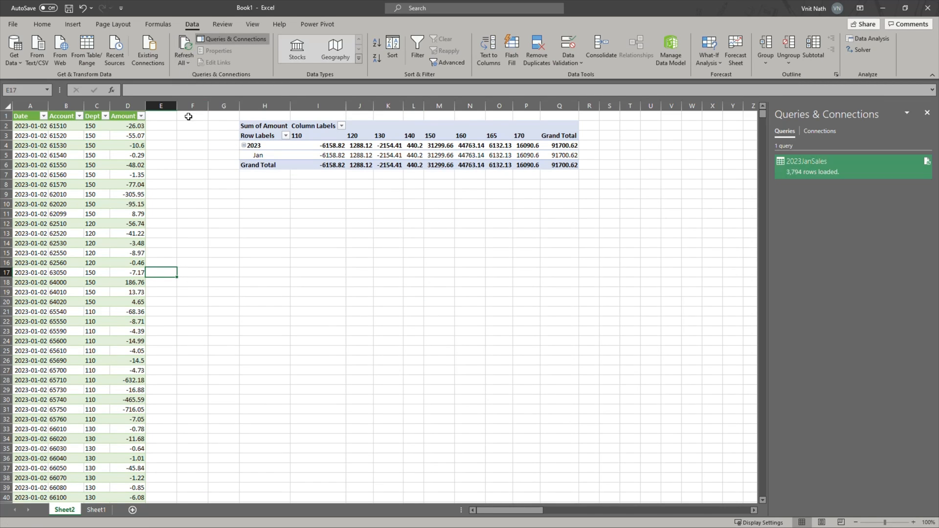
{"action": "left_click", "coordinate": [269, 206]}
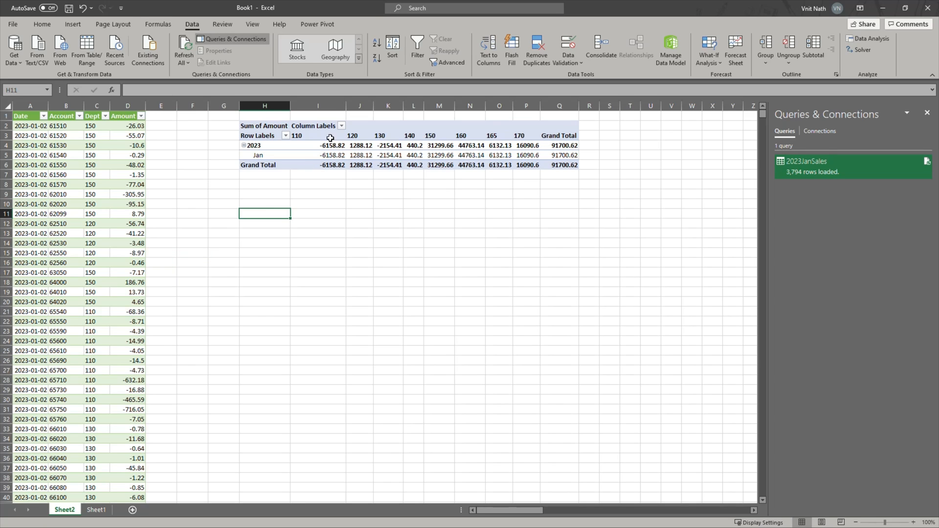
{"action": "left_click", "coordinate": [388, 127]}
{"action": "right_click", "coordinate": [388, 127]}
{"action": "left_click", "coordinate": [406, 165]}
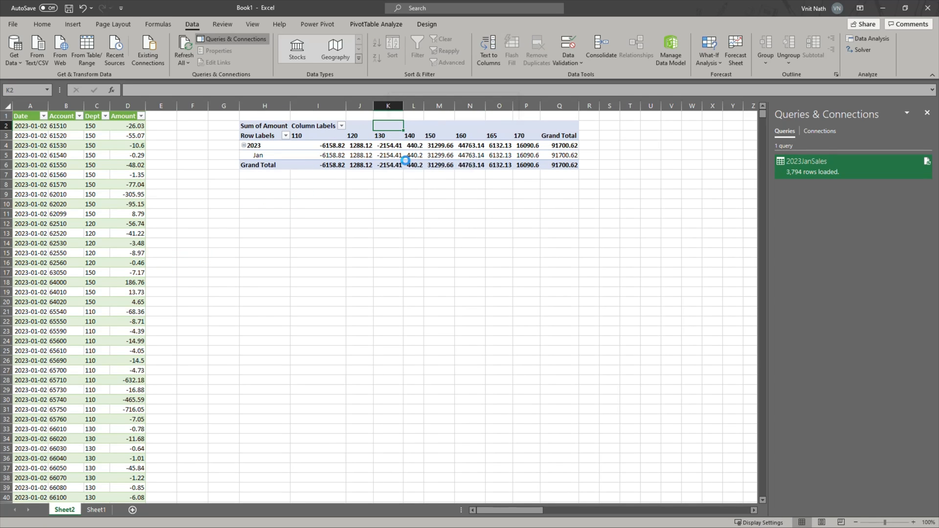
{"action": "left_click", "coordinate": [352, 210]}
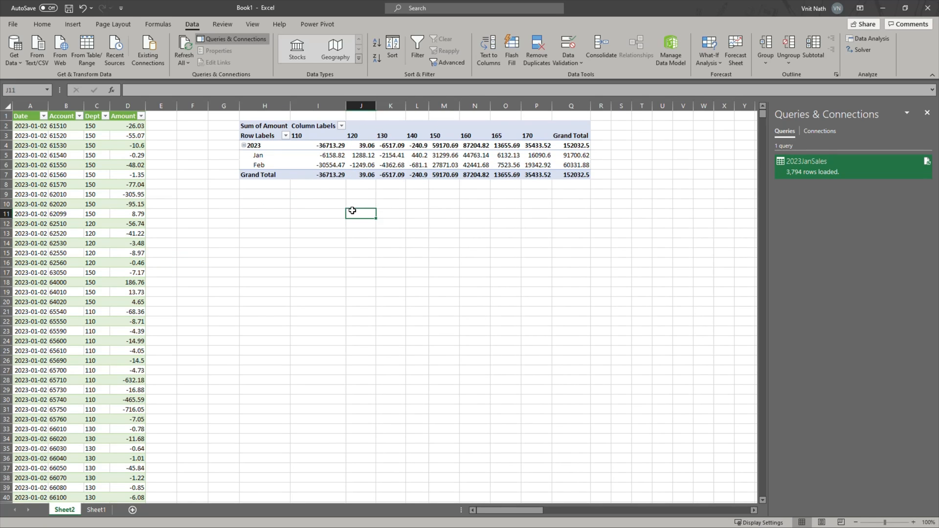
Check which months the Date column's filter list offers in the sales table, and leave the filter unchanged.
{"action": "left_click", "coordinate": [57, 195]}
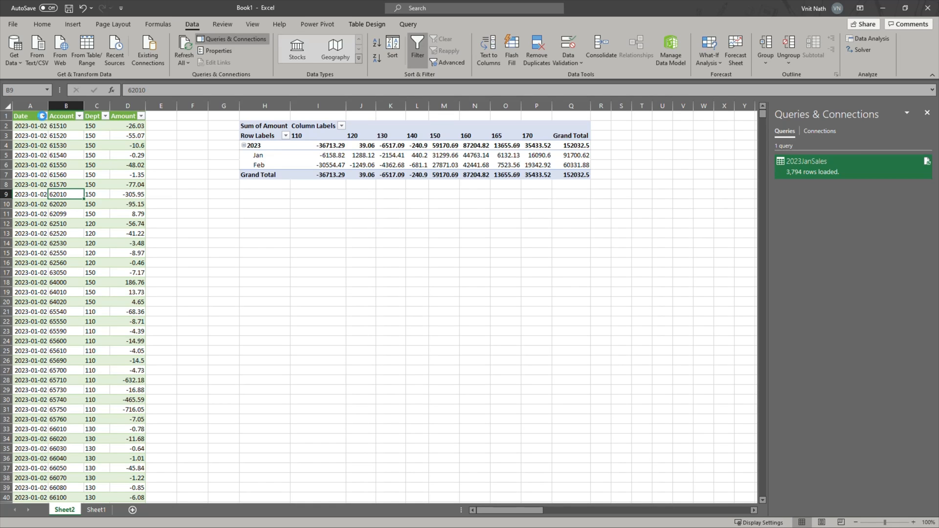
{"action": "left_click", "coordinate": [43, 116]}
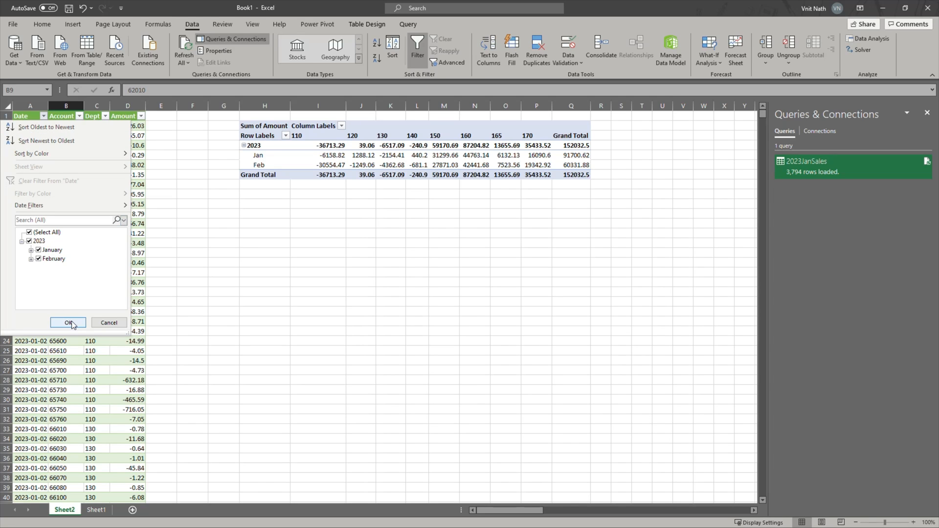
{"action": "left_click", "coordinate": [105, 323]}
{"action": "left_click", "coordinate": [282, 243]}
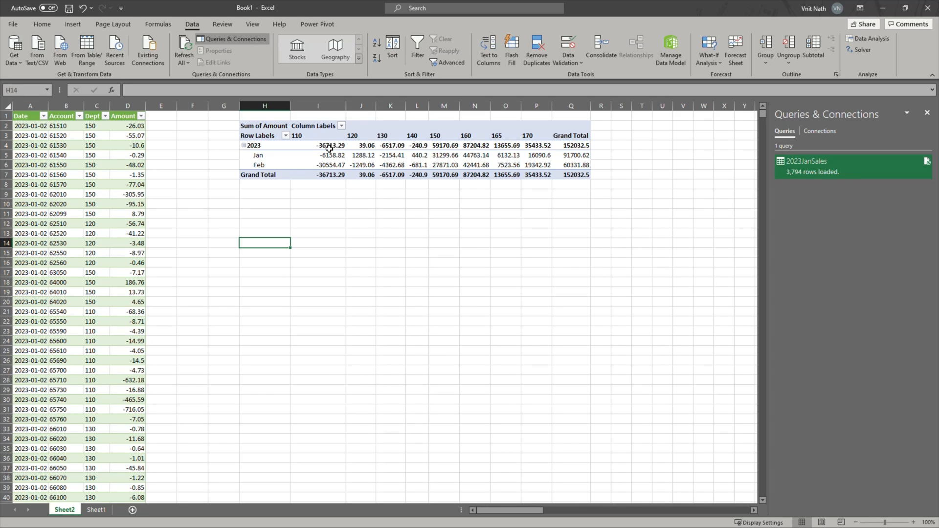
Review the PivotTable's grand totals across the department columns.
{"action": "left_click", "coordinate": [338, 170]}
{"action": "key", "text": "Right"}
{"action": "key", "text": "Right"}
{"action": "key", "text": "Right"}
{"action": "key", "text": "Right"}
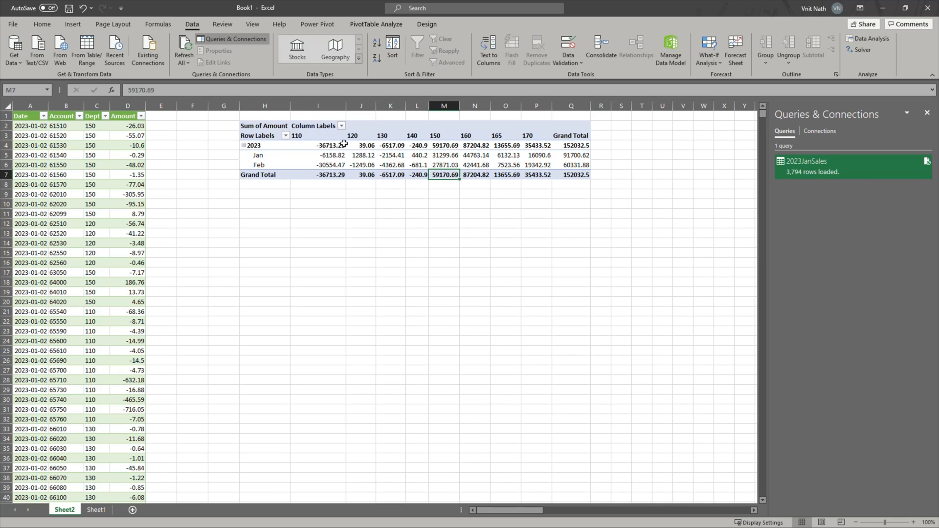
{"action": "left_click_drag", "start_coordinate": [362, 106], "coordinate": [584, 107]}
{"action": "left_click", "coordinate": [411, 209]}
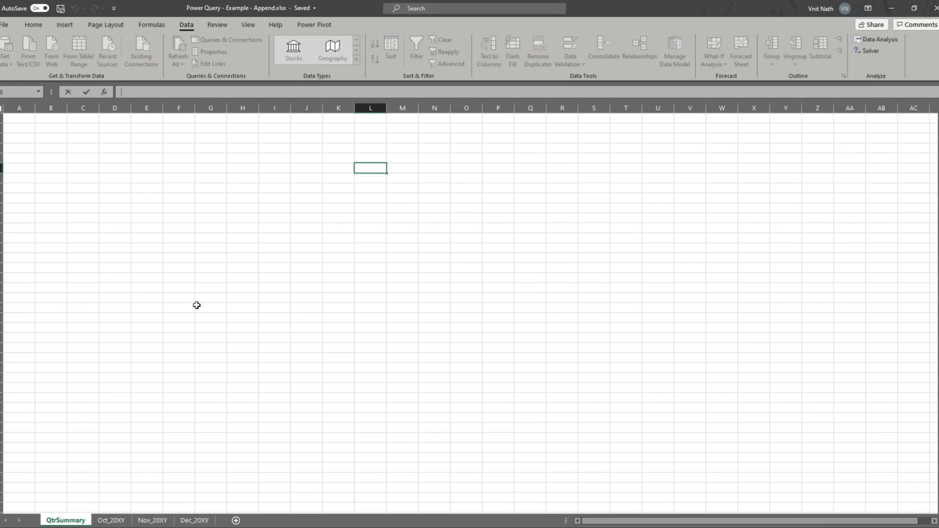
In Power Query - Example - Append.xlsx, examine the Account, Store and Amount columns of the Oct_20XY table.
{"action": "left_click", "coordinate": [196, 306]}
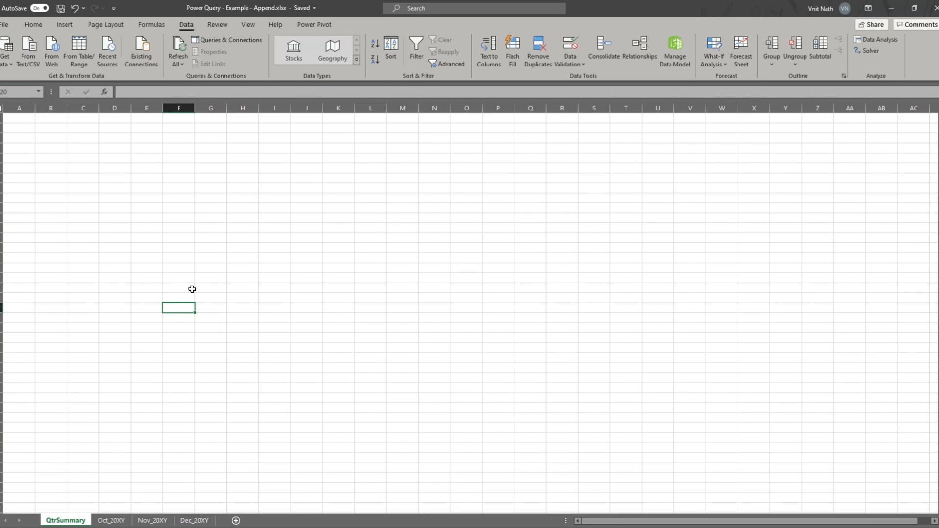
{"action": "left_click", "coordinate": [112, 520]}
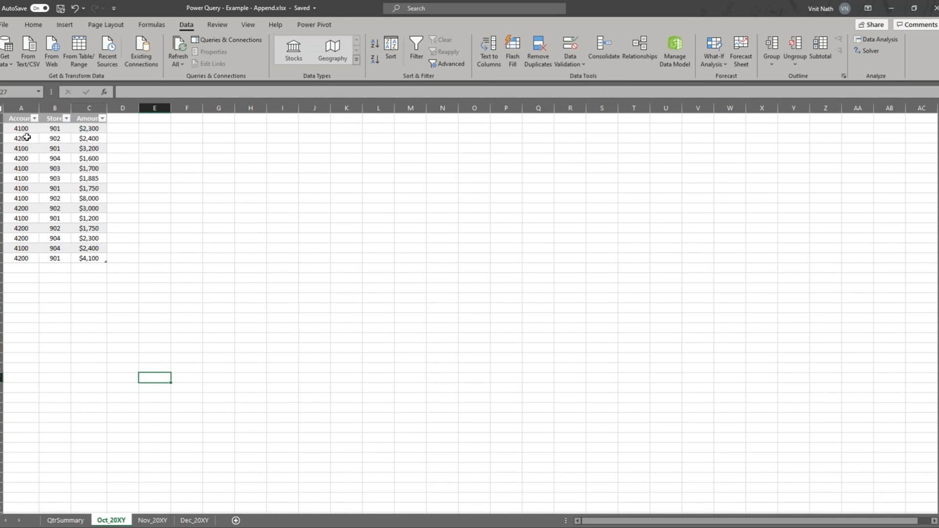
{"action": "left_click_drag", "start_coordinate": [55, 128], "coordinate": [54, 256]}
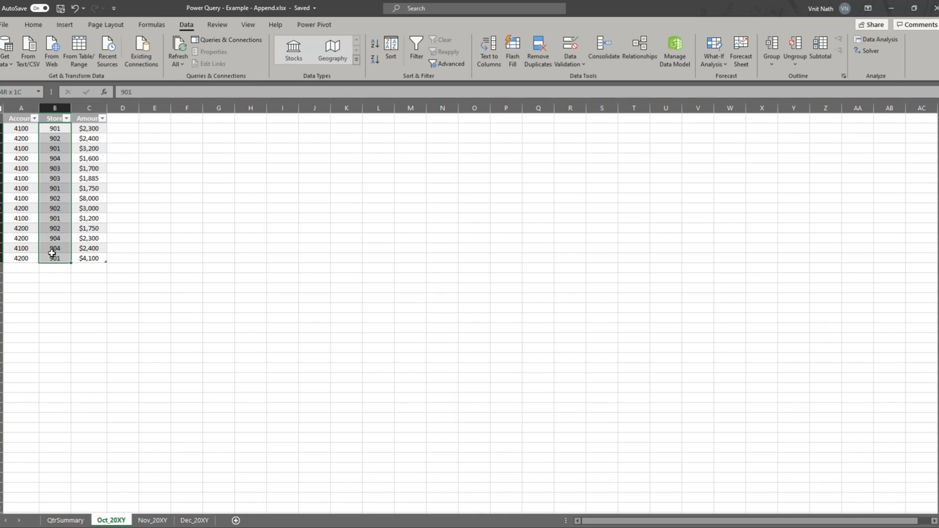
{"action": "left_click_drag", "start_coordinate": [78, 128], "coordinate": [68, 261]}
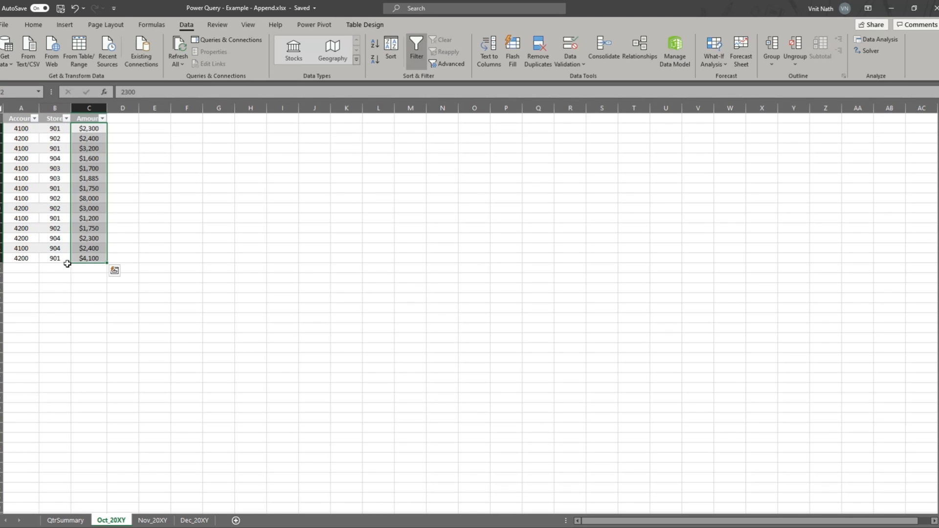
{"action": "left_click", "coordinate": [54, 288]}
{"action": "left_click", "coordinate": [23, 128]}
{"action": "left_click", "coordinate": [22, 139]}
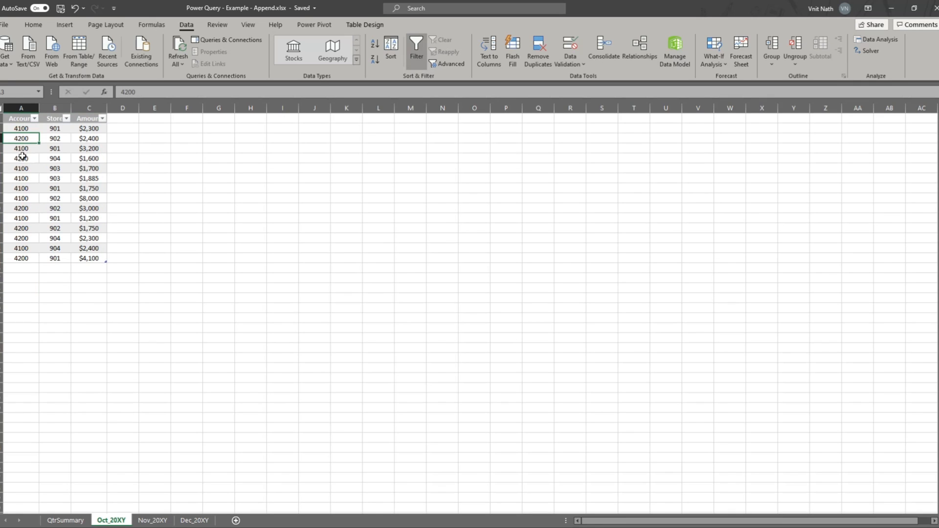
{"action": "left_click", "coordinate": [23, 151]}
{"action": "left_click", "coordinate": [22, 159]}
{"action": "left_click", "coordinate": [22, 168]}
{"action": "left_click", "coordinate": [21, 178]}
{"action": "left_click", "coordinate": [21, 188]}
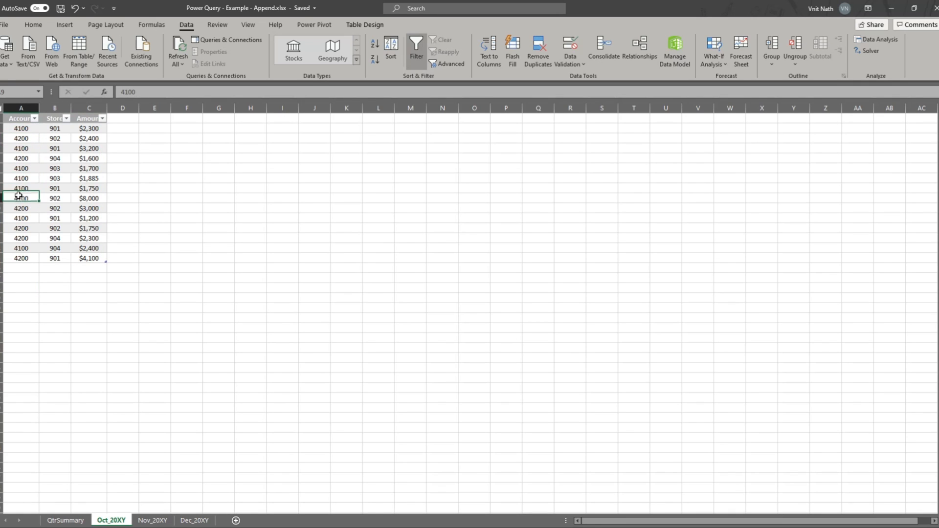
{"action": "left_click", "coordinate": [19, 198]}
View the Nov_20XY and Dec_20XY sheets and return to the QtrSummary sheet.
{"action": "left_click", "coordinate": [152, 521]}
{"action": "left_click", "coordinate": [195, 520]}
{"action": "left_click", "coordinate": [168, 451]}
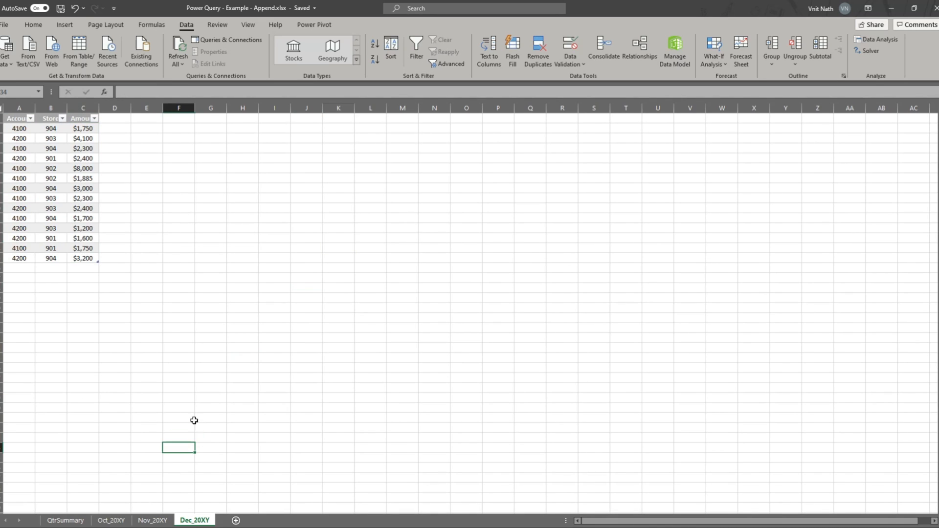
{"action": "left_click", "coordinate": [73, 522]}
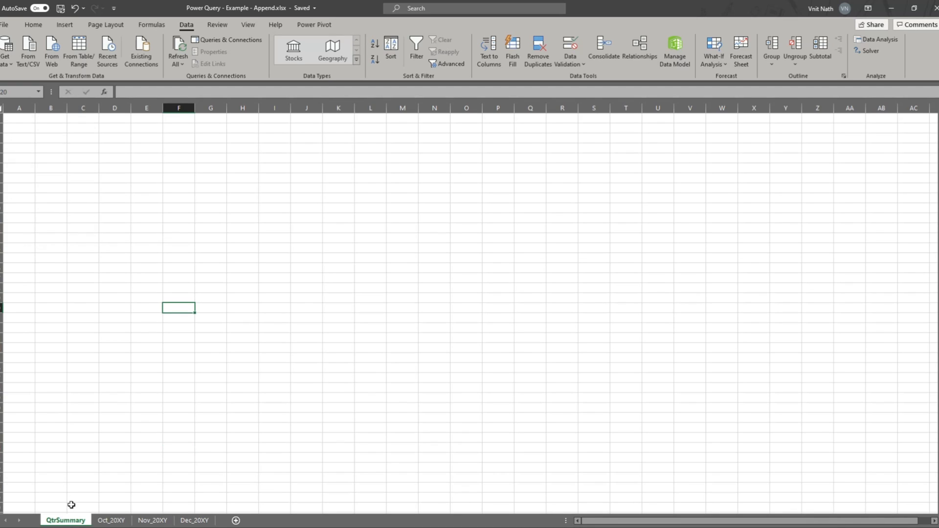
Examine the record rows on Oct_20XY alongside the empty QtrSummary sheet and the Nov_20XY table.
{"action": "left_click", "coordinate": [110, 521]}
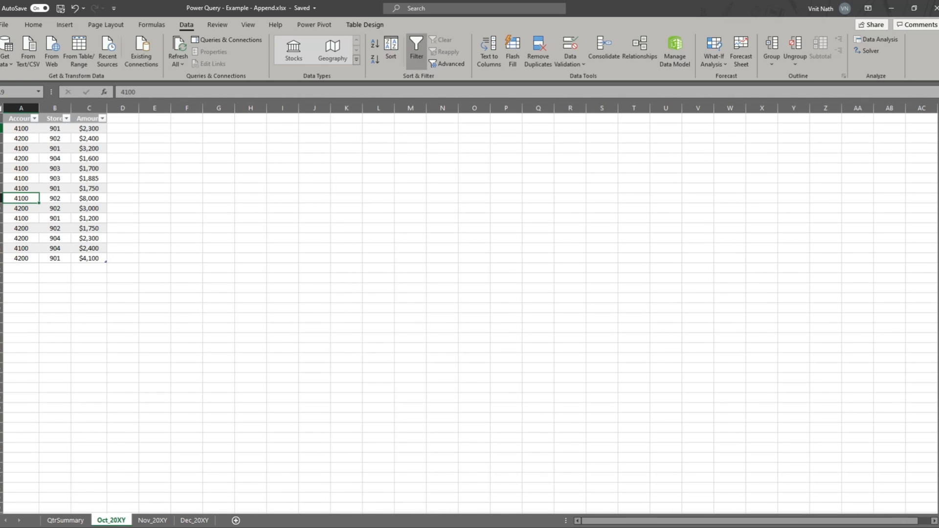
{"action": "left_click", "coordinate": [1, 129]}
{"action": "left_click_drag", "start_coordinate": [1, 128], "coordinate": [2, 258]}
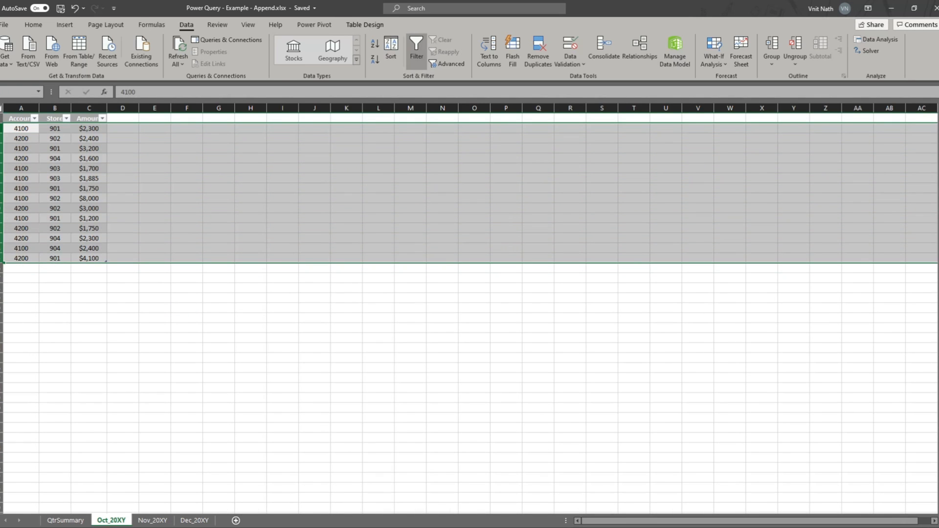
{"action": "left_click", "coordinate": [222, 316]}
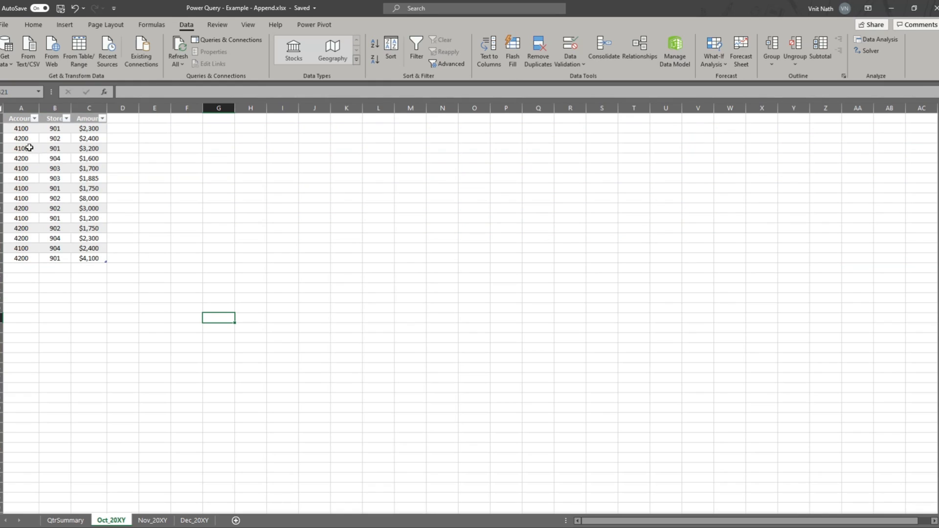
{"action": "left_click_drag", "start_coordinate": [15, 129], "coordinate": [83, 257]}
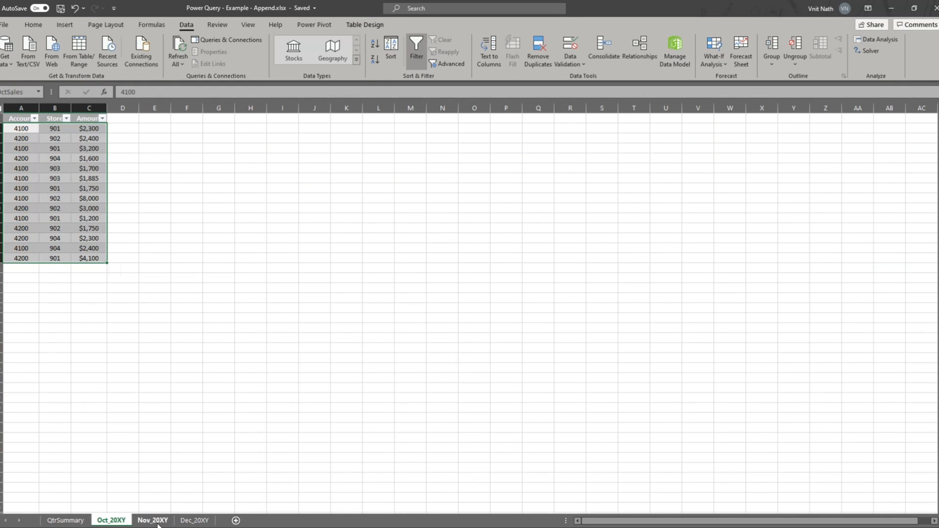
{"action": "left_click", "coordinate": [88, 522]}
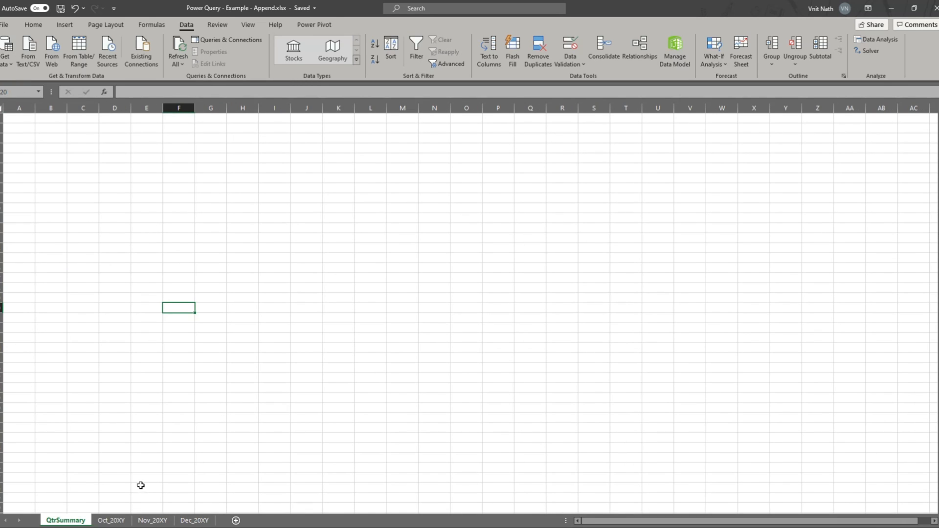
{"action": "left_click", "coordinate": [116, 521]}
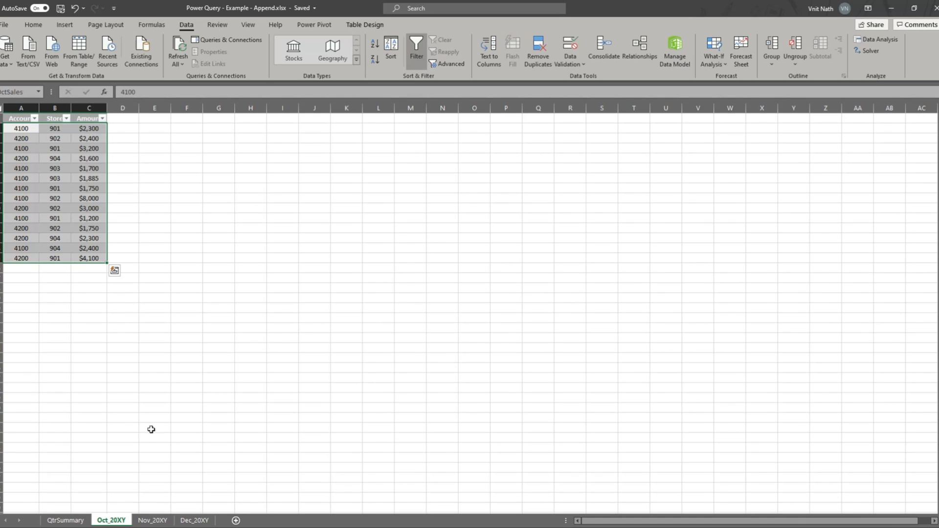
{"action": "left_click", "coordinate": [113, 295]}
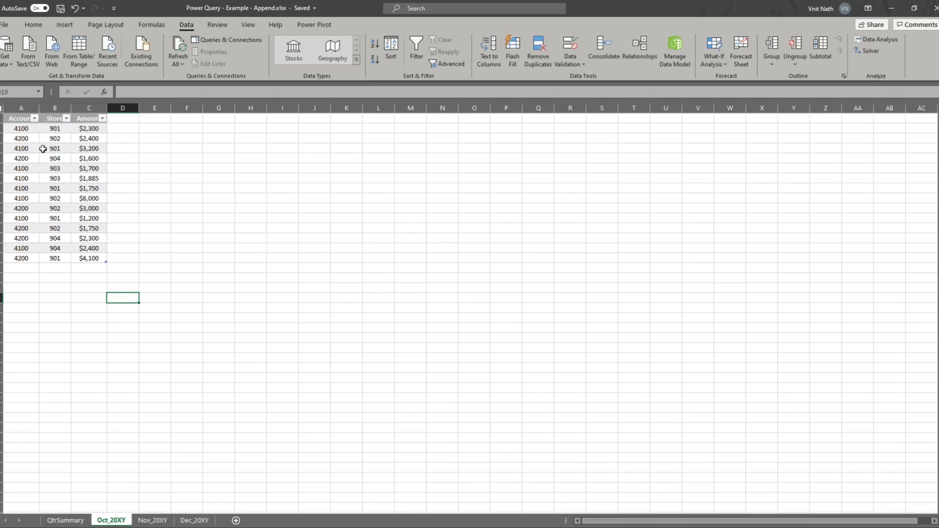
{"action": "left_click_drag", "start_coordinate": [1, 128], "coordinate": [7, 258]}
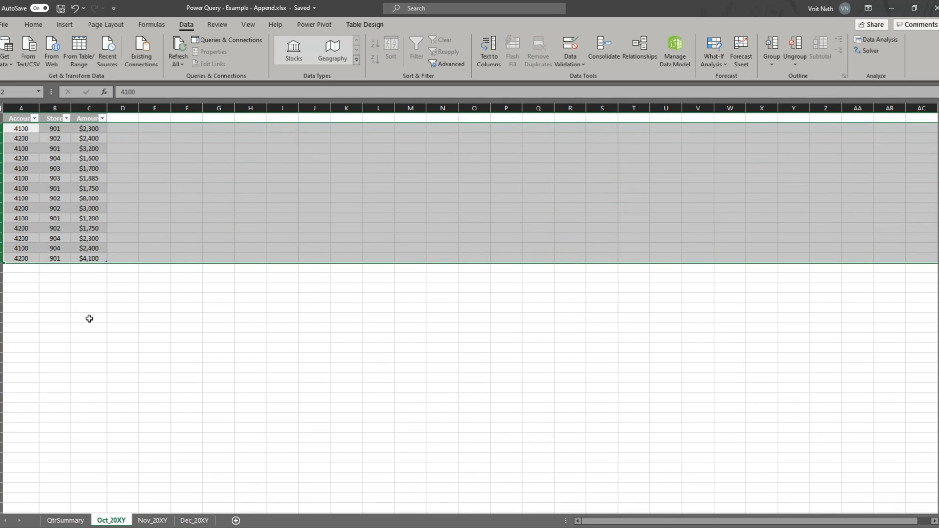
{"action": "left_click", "coordinate": [89, 318]}
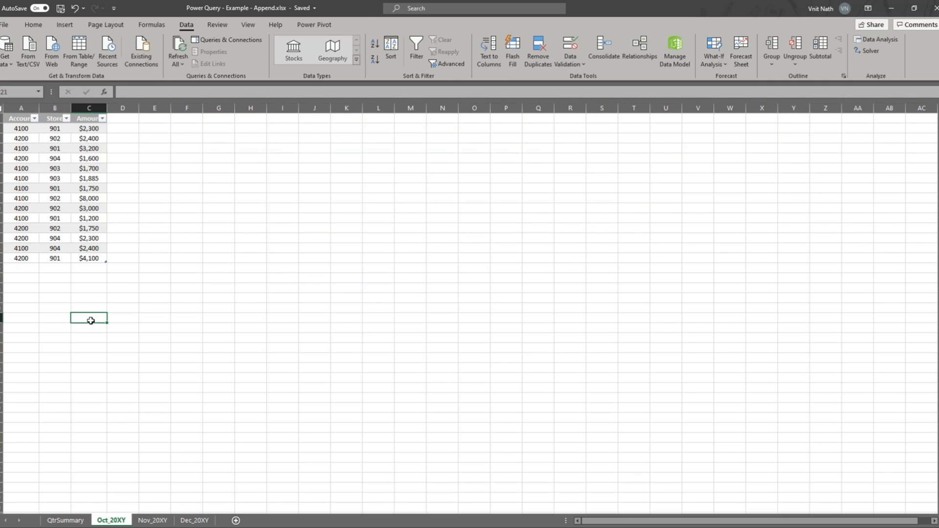
{"action": "left_click", "coordinate": [153, 520]}
{"action": "left_click", "coordinate": [179, 520]}
{"action": "left_click", "coordinate": [153, 521]}
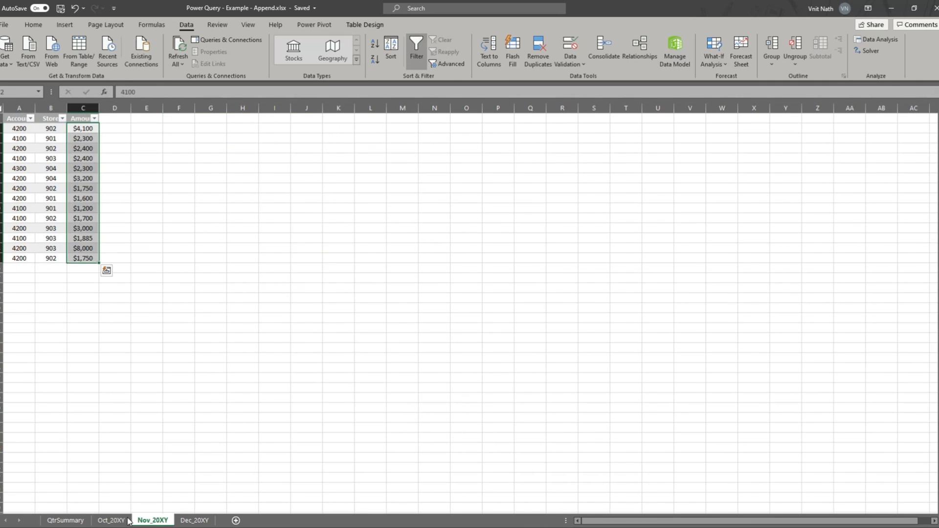
Load the Oct_20XY sheet's table into Power Query Editor and inspect its Source and Changed Type steps.
{"action": "left_click", "coordinate": [111, 521]}
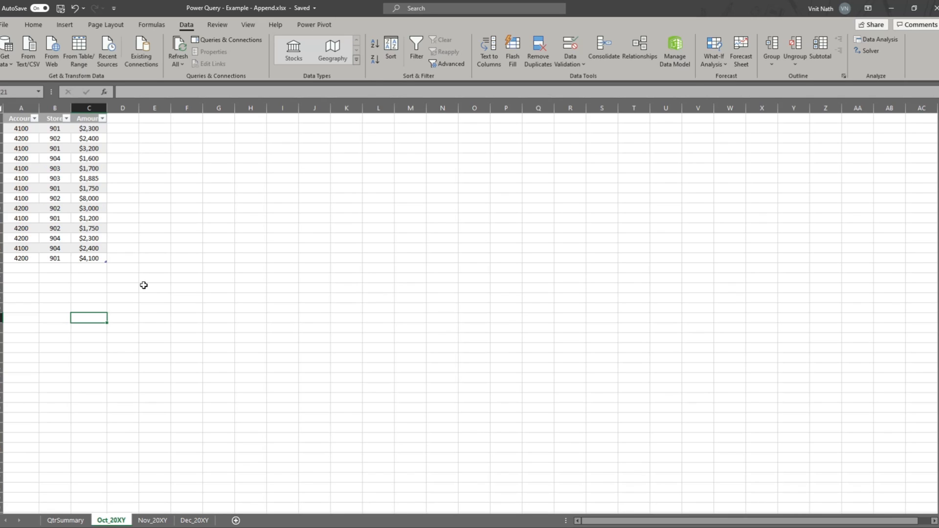
{"action": "left_click", "coordinate": [58, 168]}
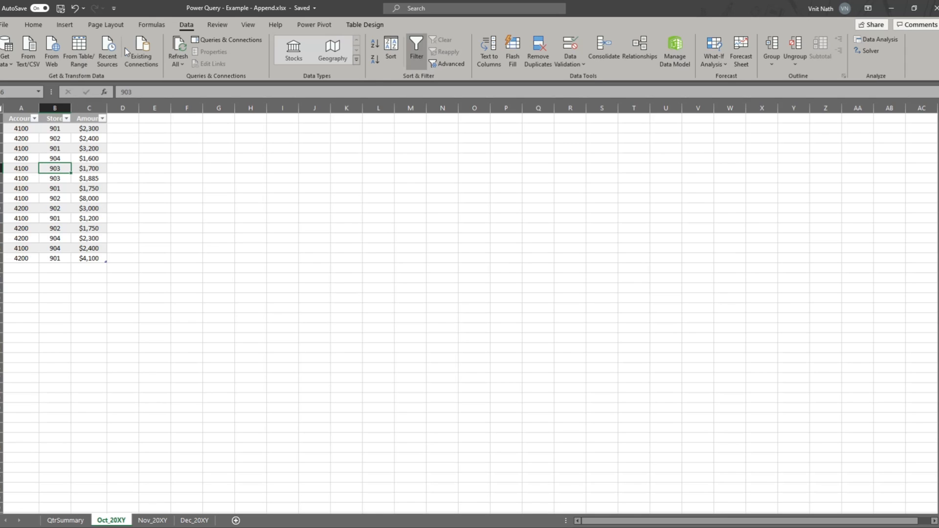
{"action": "left_click", "coordinate": [84, 62]}
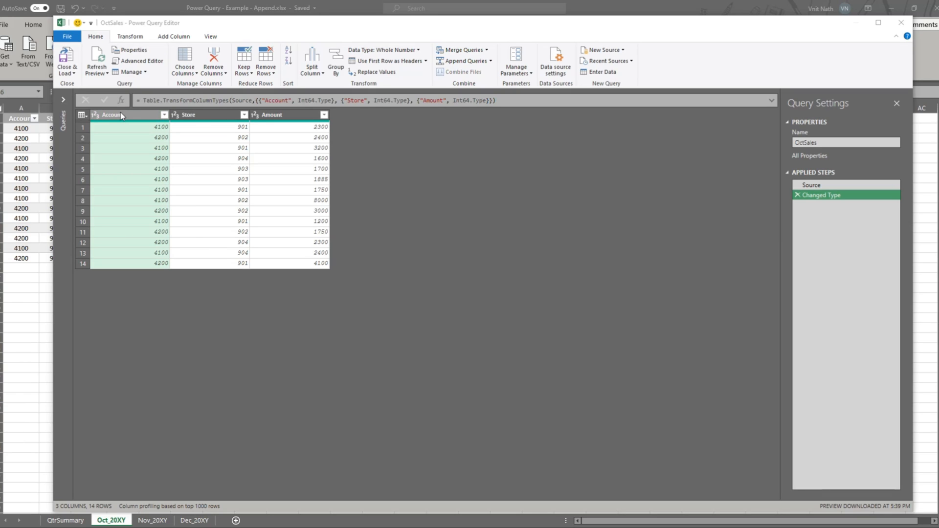
{"action": "left_click", "coordinate": [825, 186]}
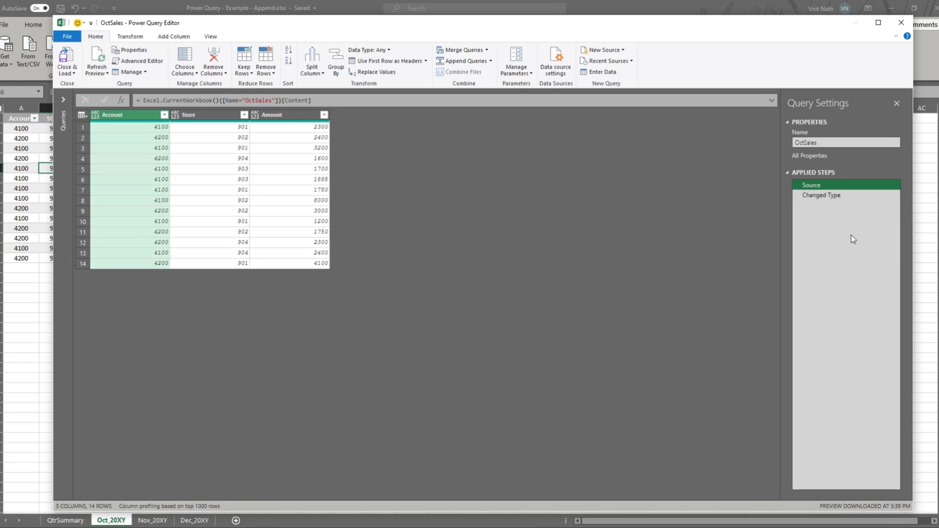
{"action": "left_click", "coordinate": [827, 195]}
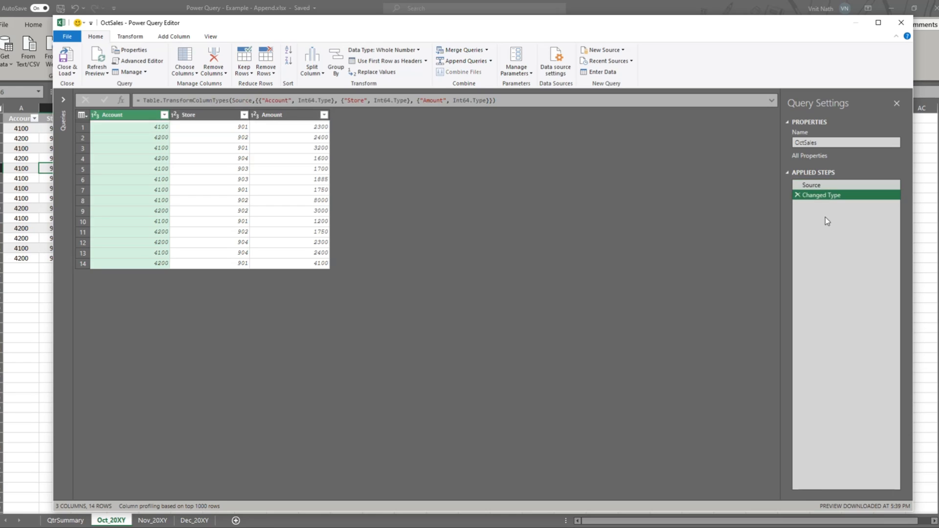
{"action": "left_click", "coordinate": [95, 116]}
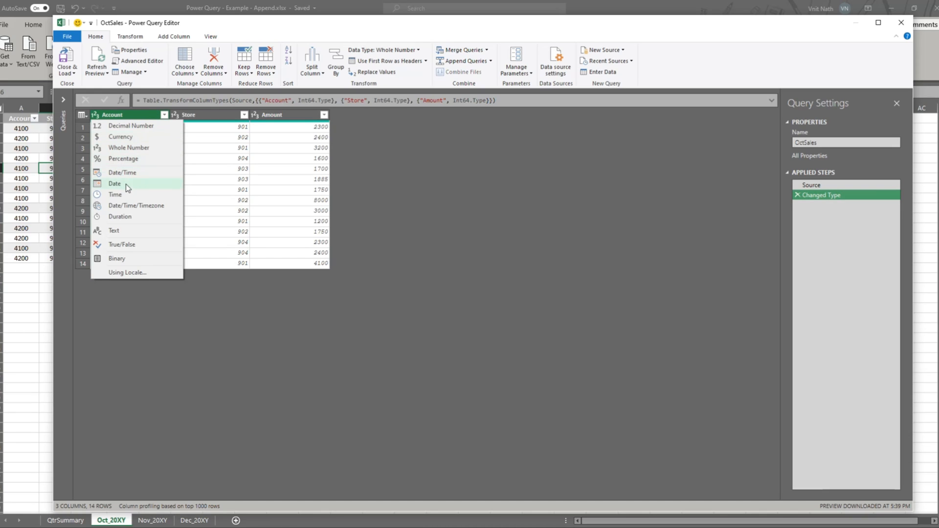
{"action": "left_click", "coordinate": [126, 230]}
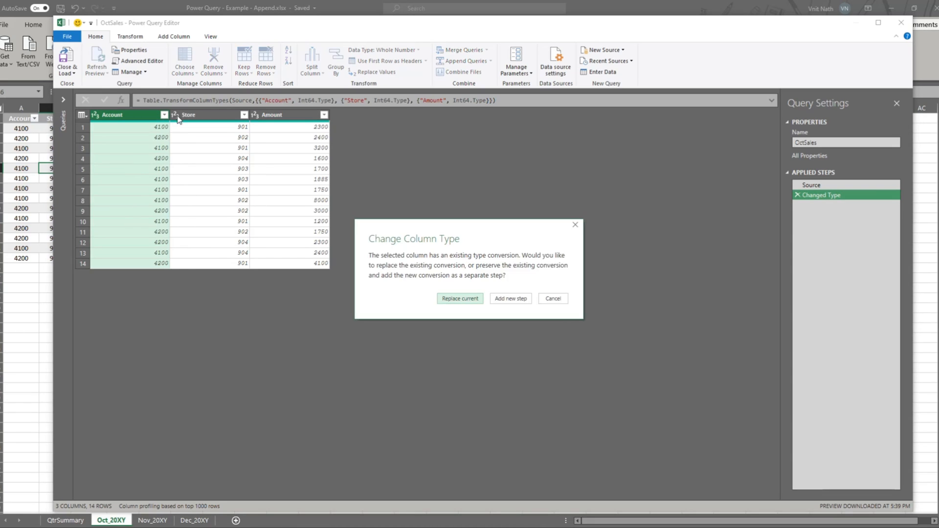
{"action": "left_click", "coordinate": [554, 299]}
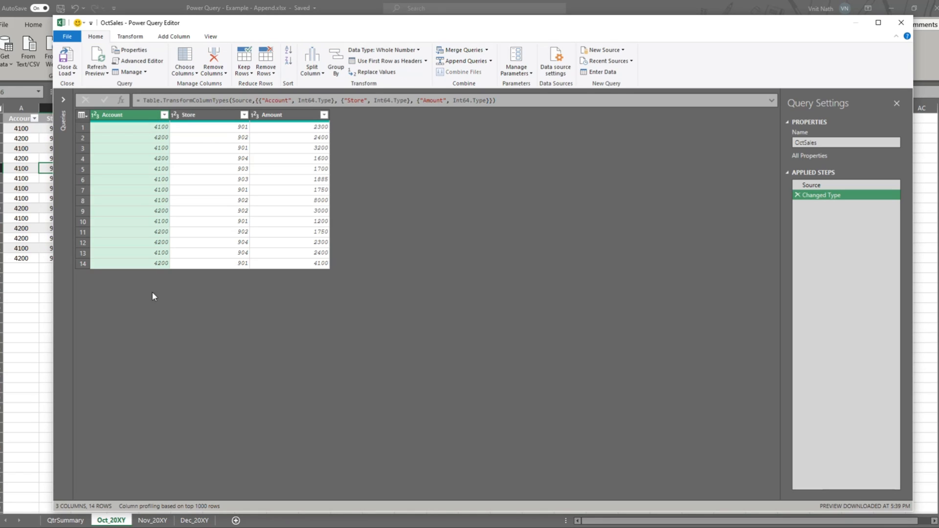
Change the OctSales query's Account and Store columns to Text, replacing the current type conversion for each.
{"action": "left_click", "coordinate": [96, 114]}
{"action": "left_click", "coordinate": [125, 231]}
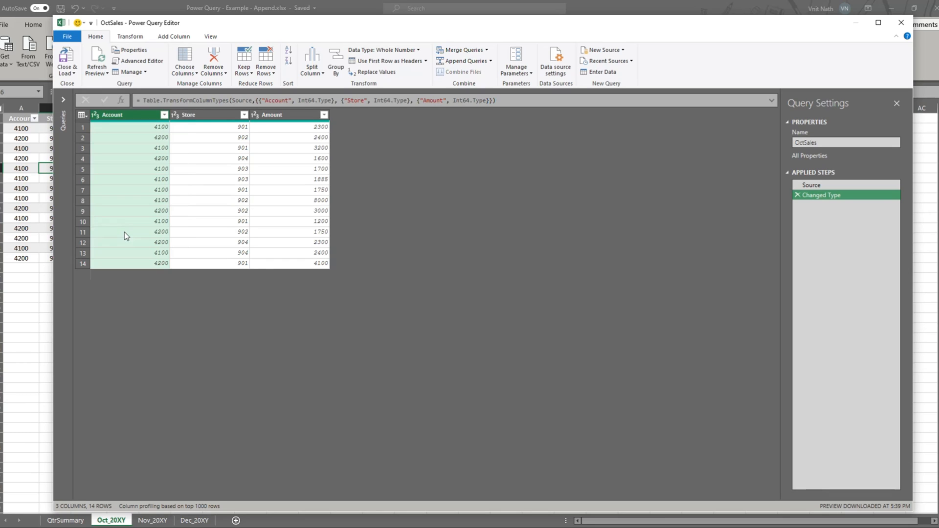
{"action": "left_click", "coordinate": [458, 301]}
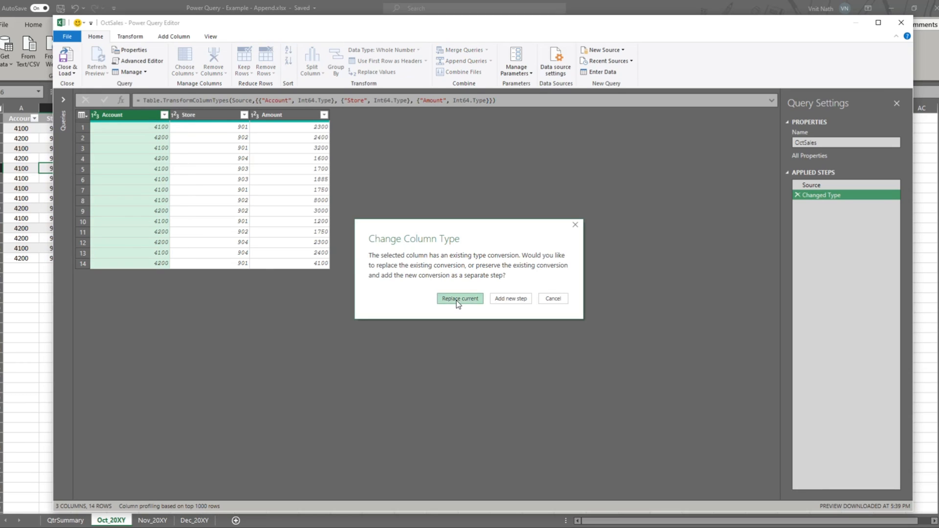
{"action": "left_click", "coordinate": [175, 115]}
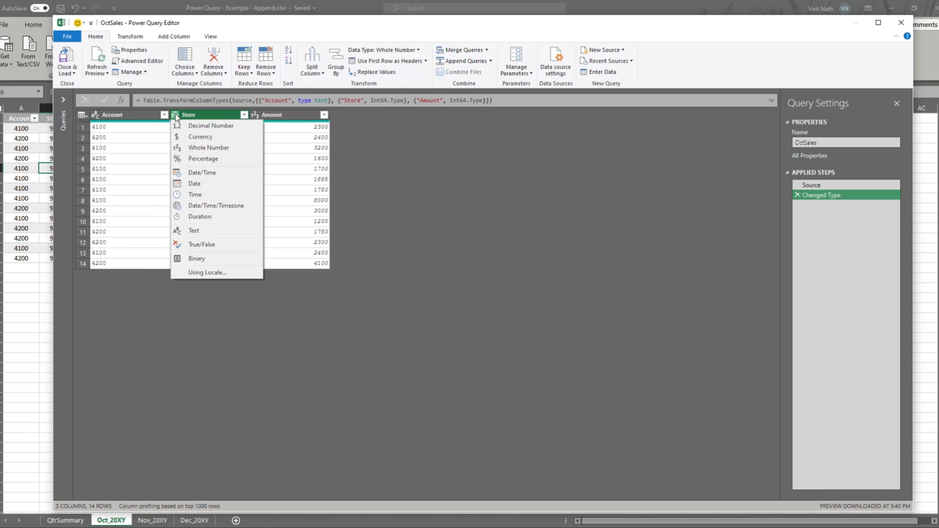
{"action": "left_click", "coordinate": [214, 234]}
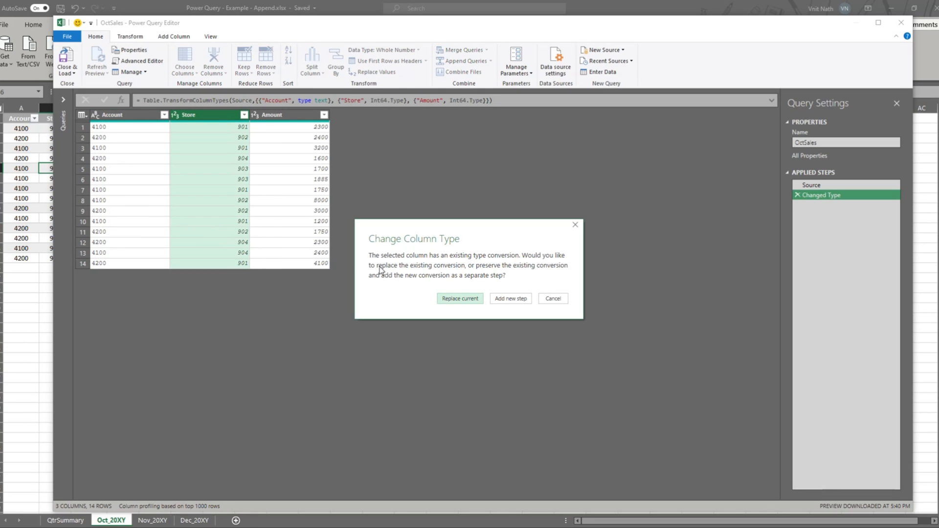
{"action": "left_click", "coordinate": [450, 299]}
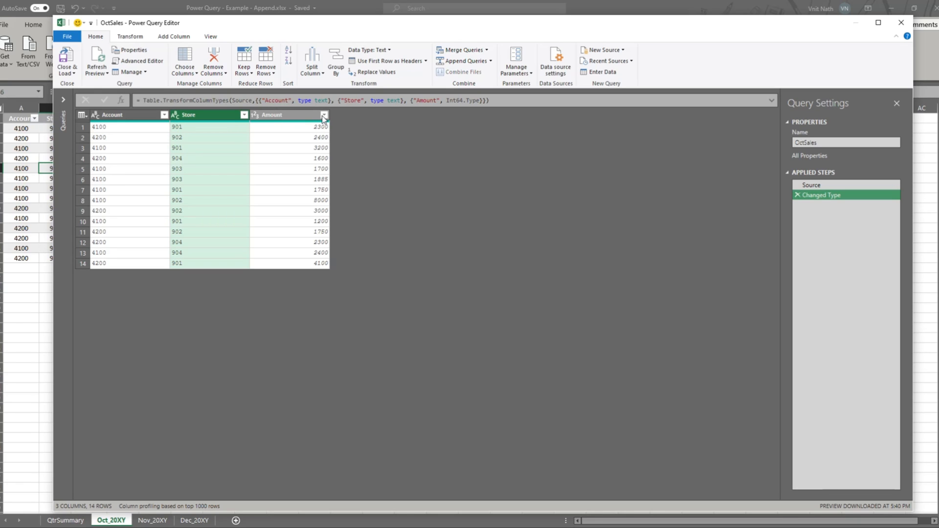
Change the OctSales query's Amount column to Currency, replacing its current type conversion.
{"action": "left_click", "coordinate": [255, 116]}
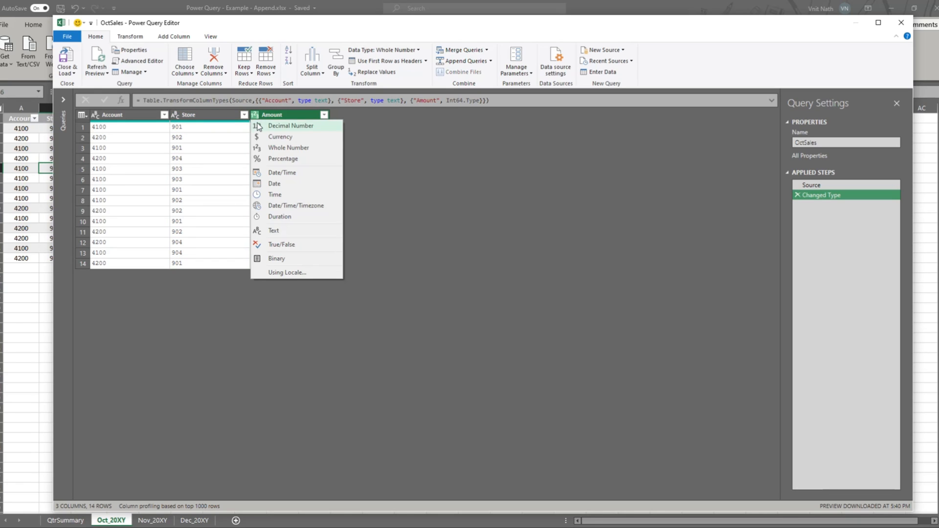
{"action": "left_click", "coordinate": [285, 148]}
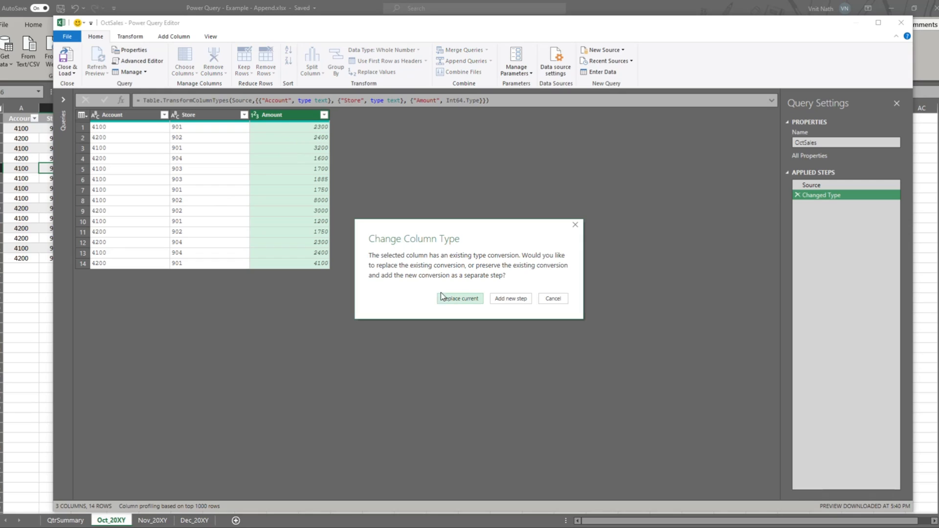
{"action": "left_click", "coordinate": [442, 297]}
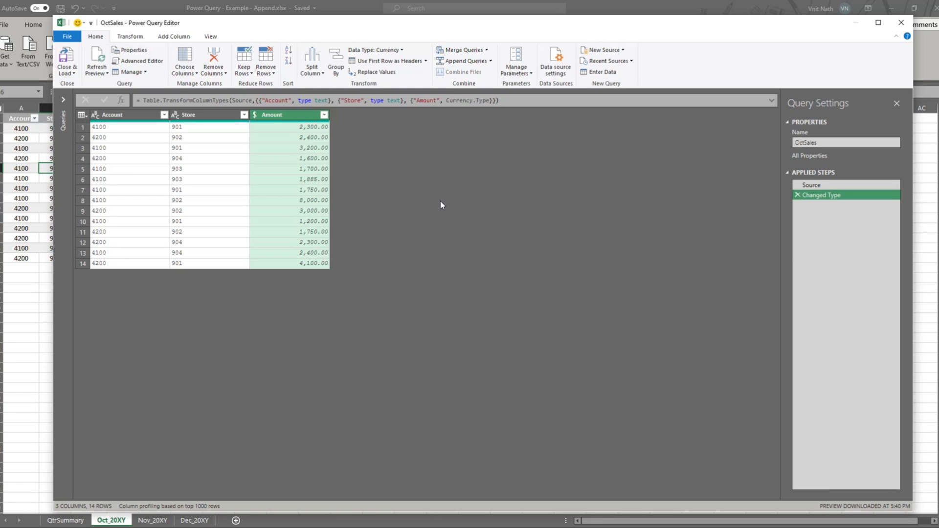
Close the editor, load OctSales as a connection only, and preview the query in the workbook.
{"action": "left_click", "coordinate": [74, 76]}
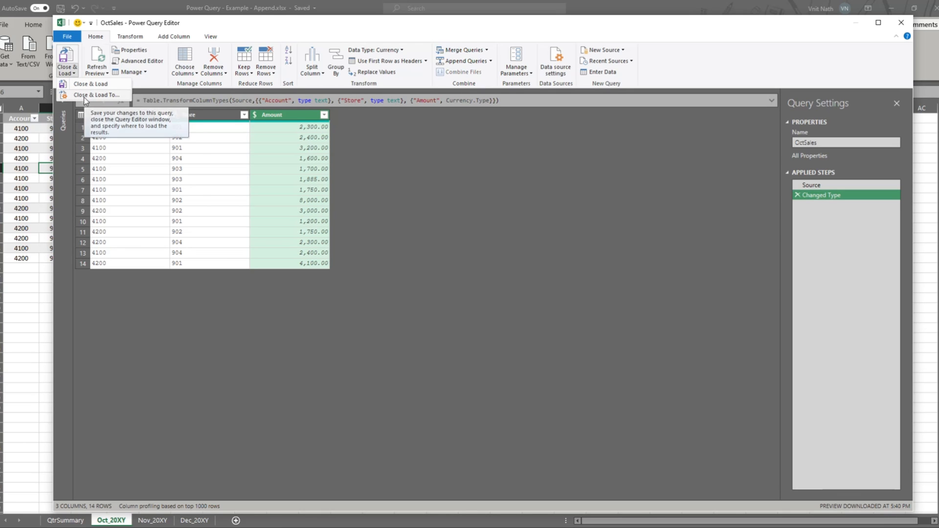
{"action": "left_click", "coordinate": [85, 95]}
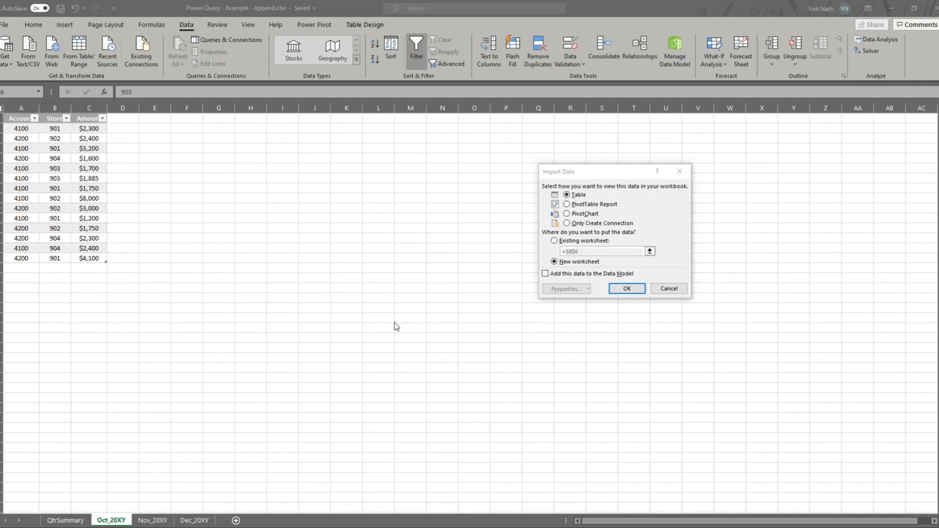
{"action": "left_click_drag", "start_coordinate": [611, 174], "coordinate": [430, 192]}
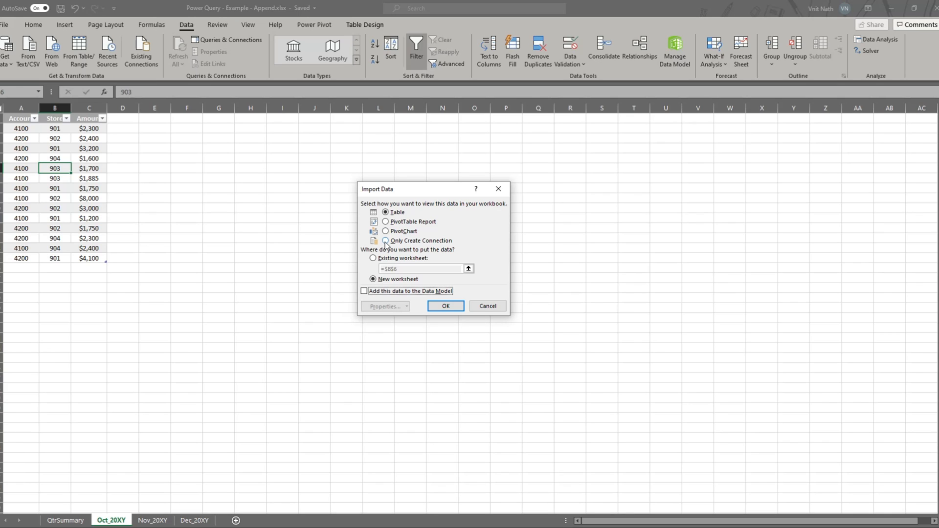
{"action": "left_click", "coordinate": [386, 242]}
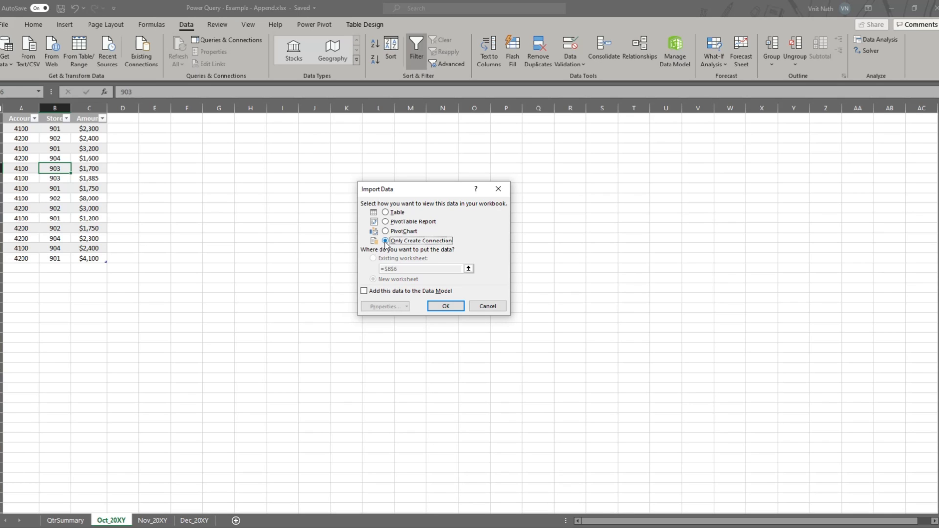
{"action": "left_click", "coordinate": [443, 306]}
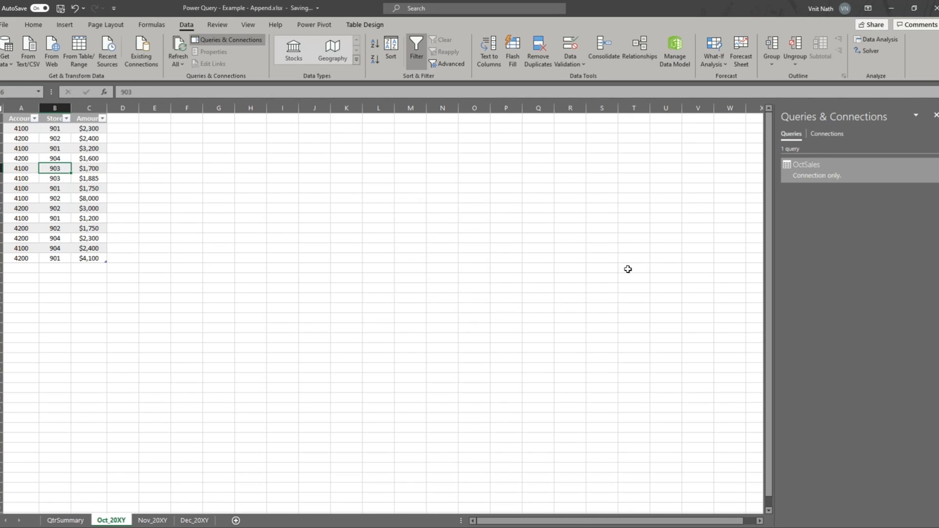
{"action": "mouse_move", "coordinate": [849, 174]}
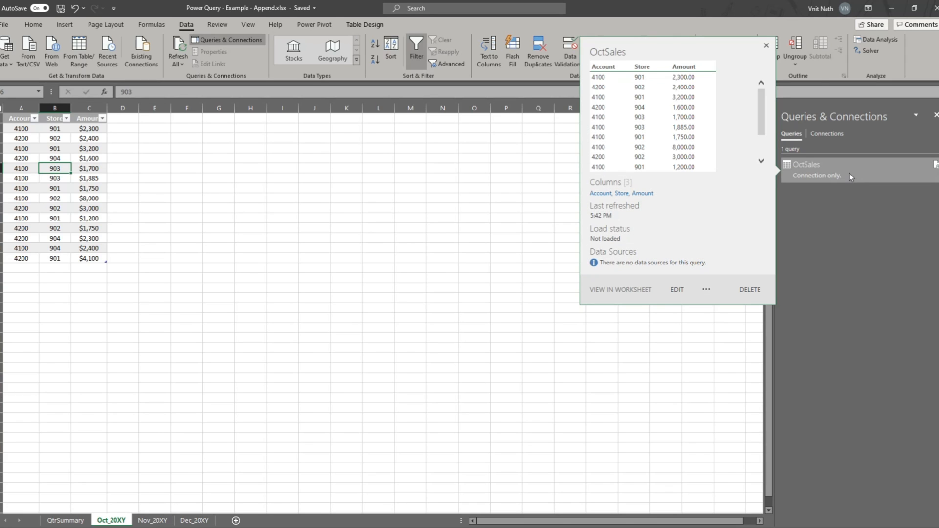
{"action": "left_click", "coordinate": [166, 297]}
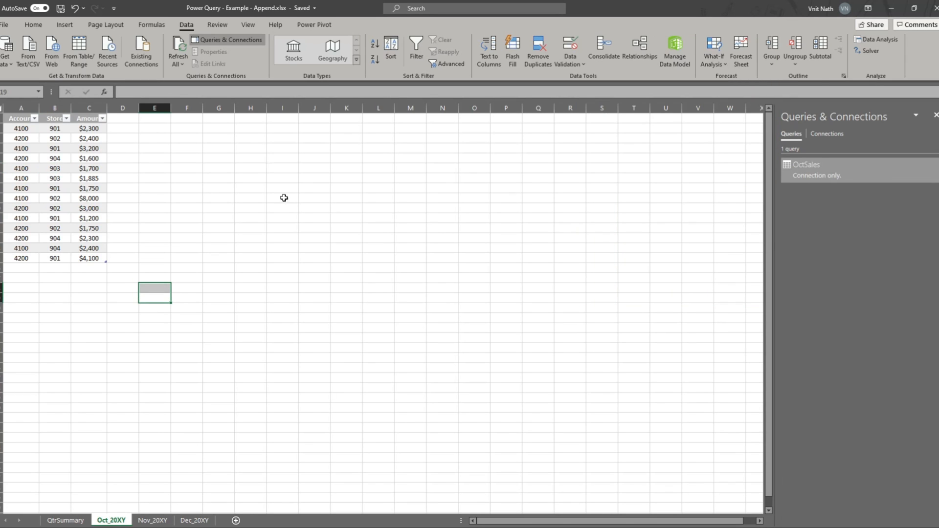
{"action": "left_click", "coordinate": [414, 317]}
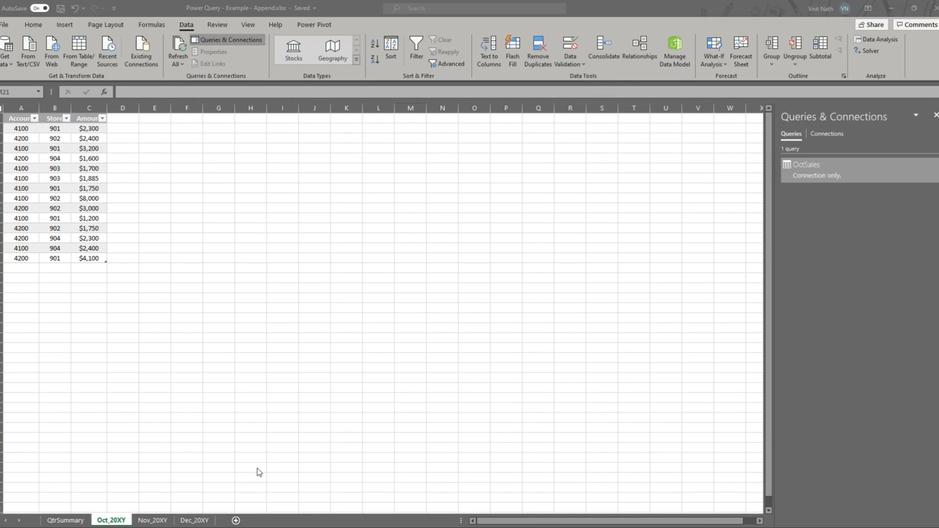
Check the NovSales named table on the Nov_20XY sheet and load it into Power Query Editor.
{"action": "left_click", "coordinate": [153, 521]}
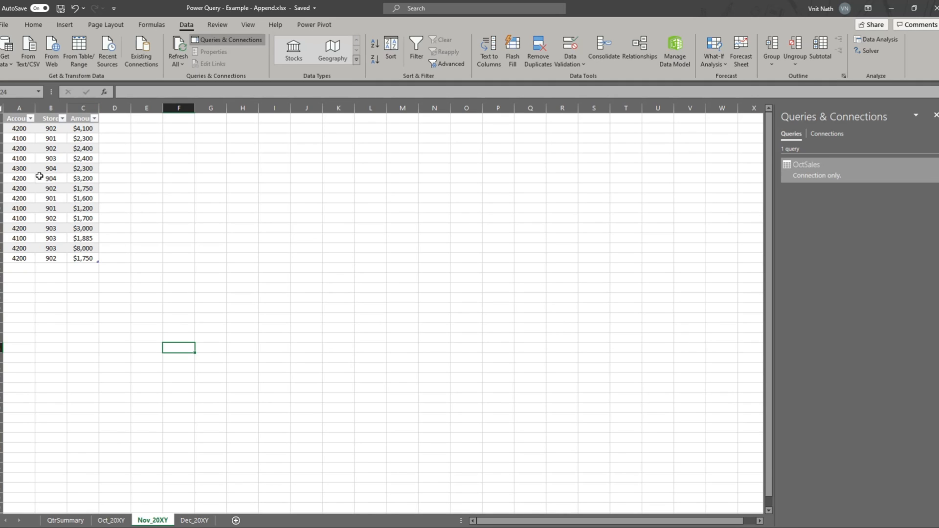
{"action": "left_click", "coordinate": [39, 176]}
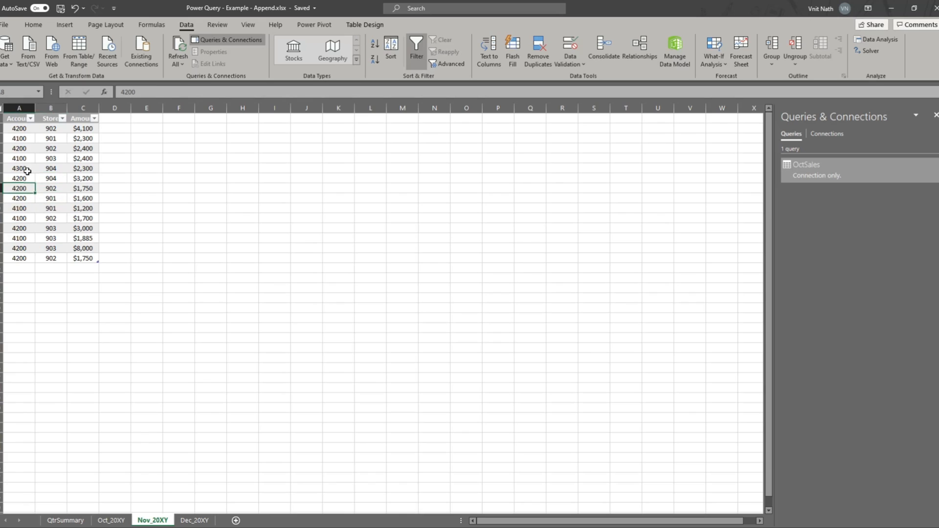
{"action": "left_click", "coordinate": [62, 159]}
{"action": "left_click", "coordinate": [70, 188]}
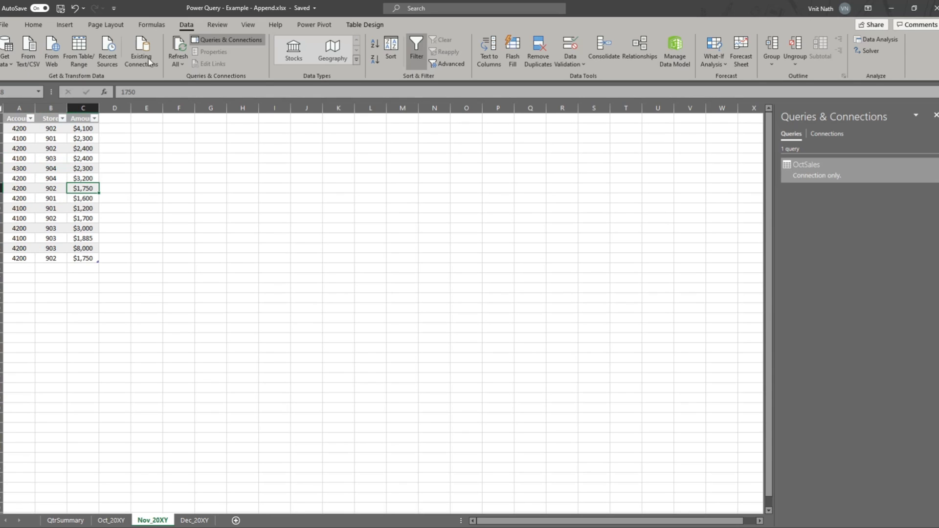
{"action": "left_click", "coordinate": [40, 95]}
{"action": "left_click", "coordinate": [40, 93]}
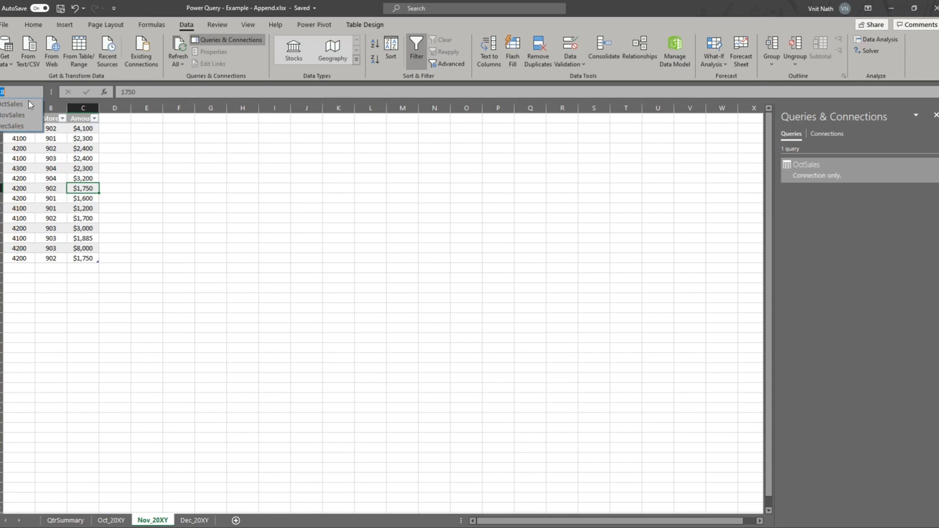
{"action": "left_click", "coordinate": [16, 113]}
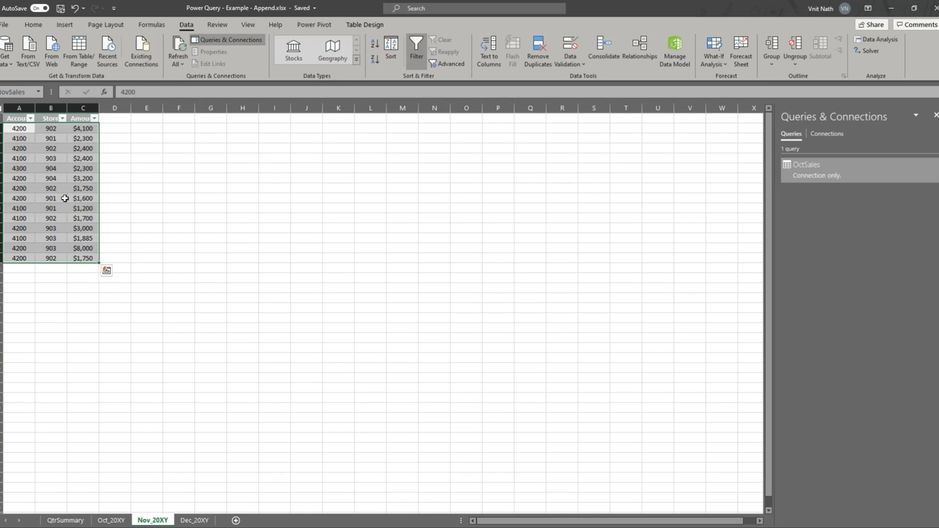
{"action": "left_click", "coordinate": [36, 172]}
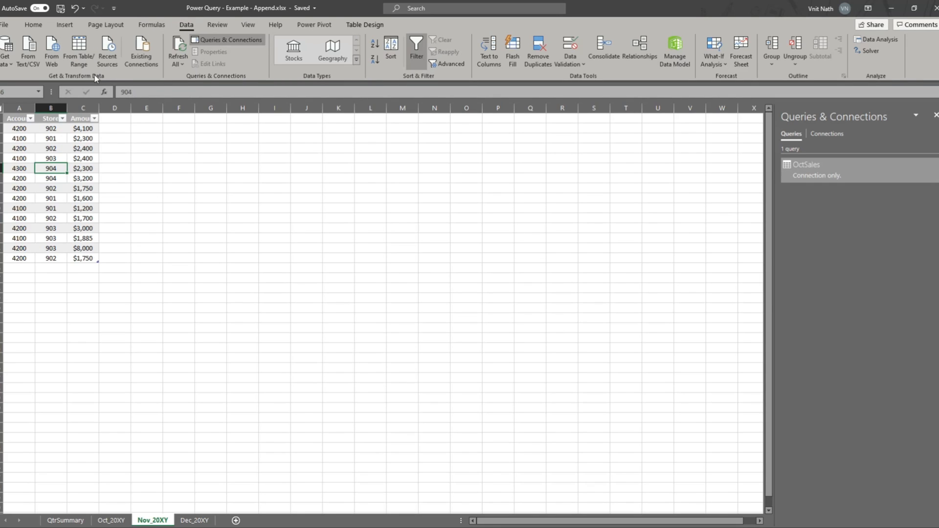
{"action": "left_click", "coordinate": [86, 51]}
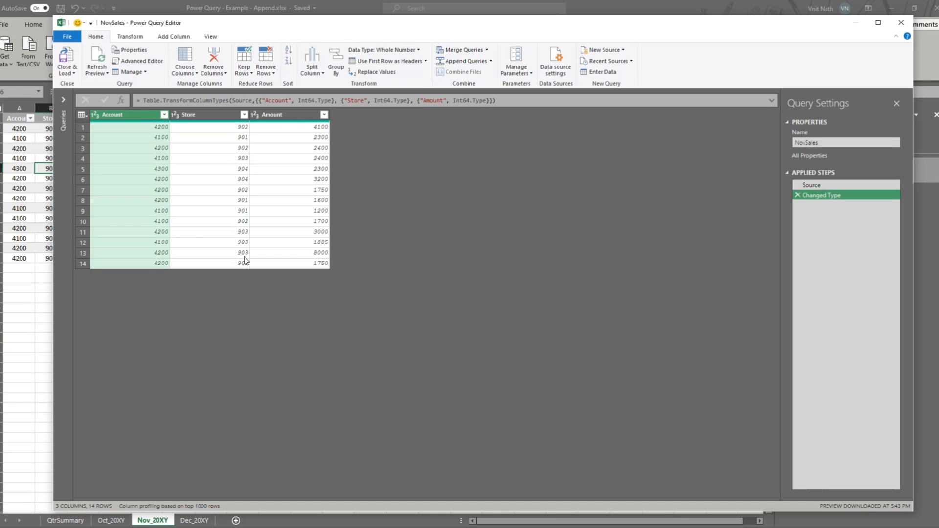
Change the NovSales query's Account and Store columns to Text, replacing the current type conversion for each.
{"action": "left_click", "coordinate": [95, 116]}
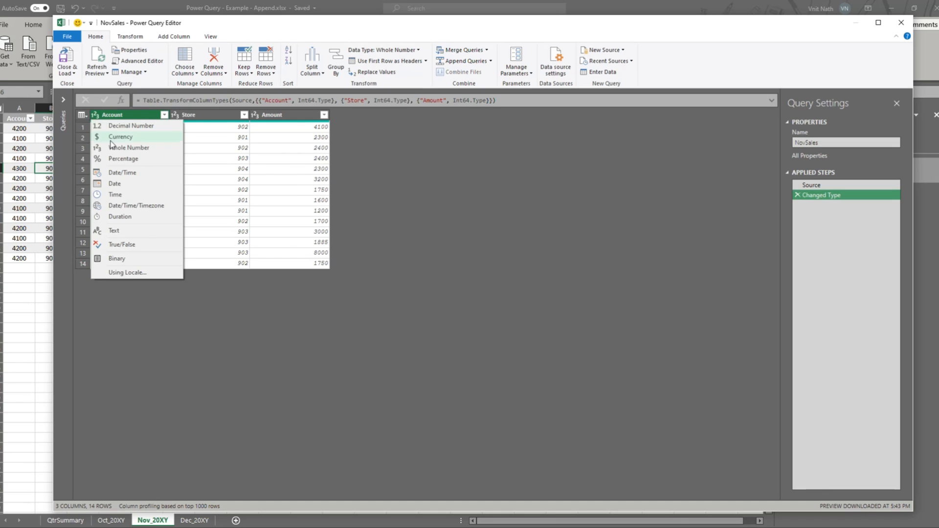
{"action": "left_click", "coordinate": [143, 230]}
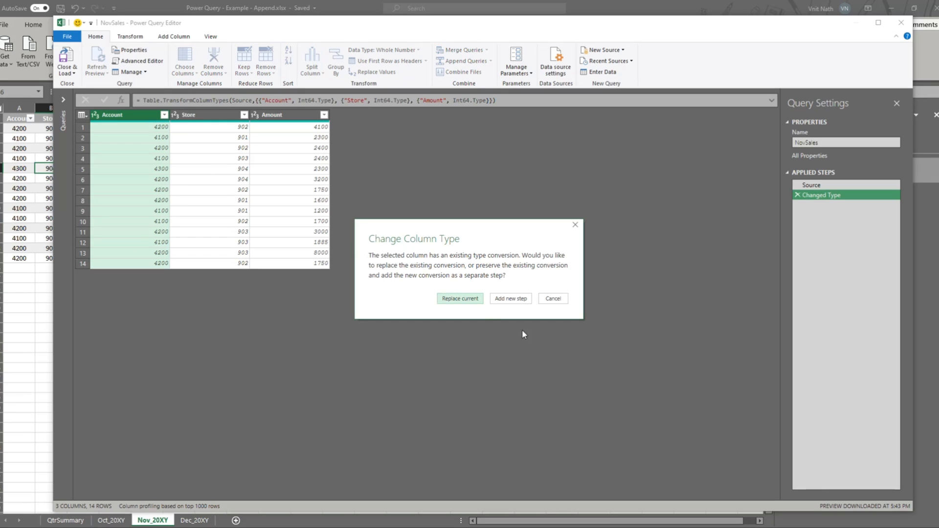
{"action": "left_click", "coordinate": [460, 298]}
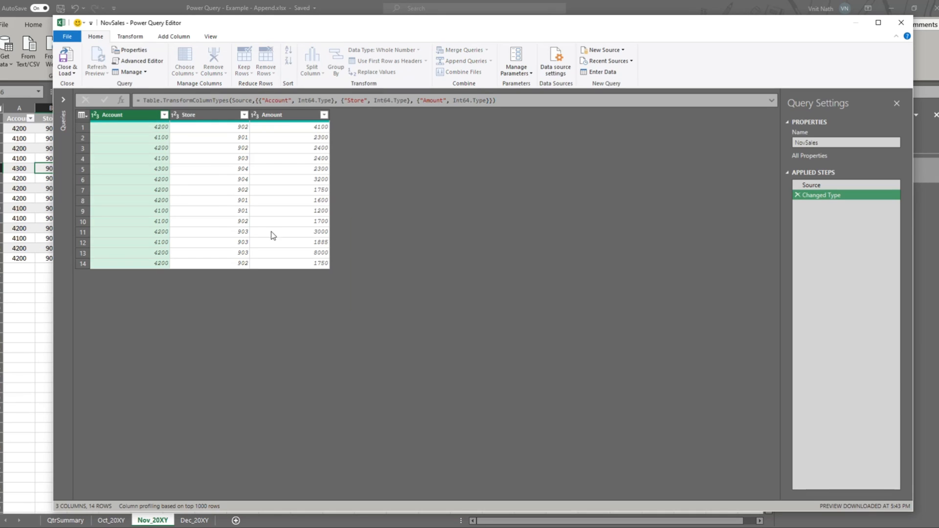
{"action": "left_click", "coordinate": [175, 115]}
{"action": "left_click", "coordinate": [199, 228]}
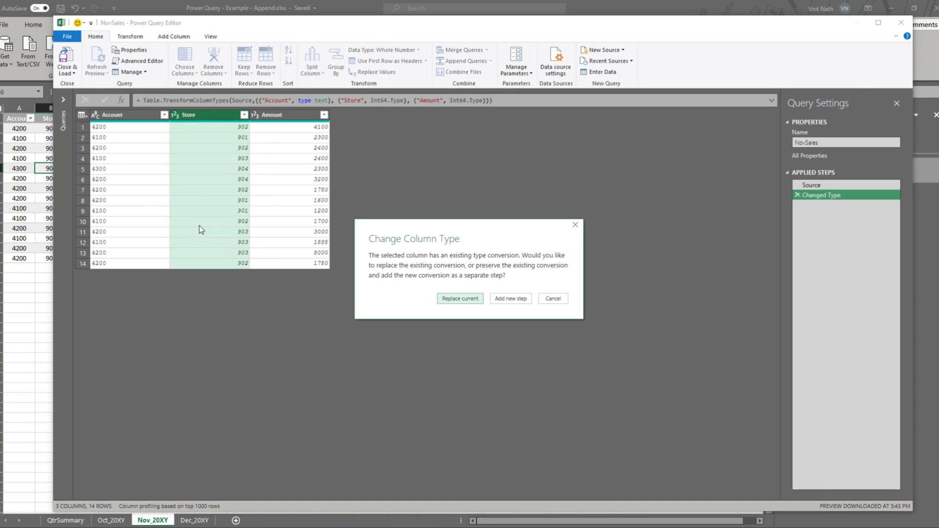
{"action": "left_click", "coordinate": [470, 299]}
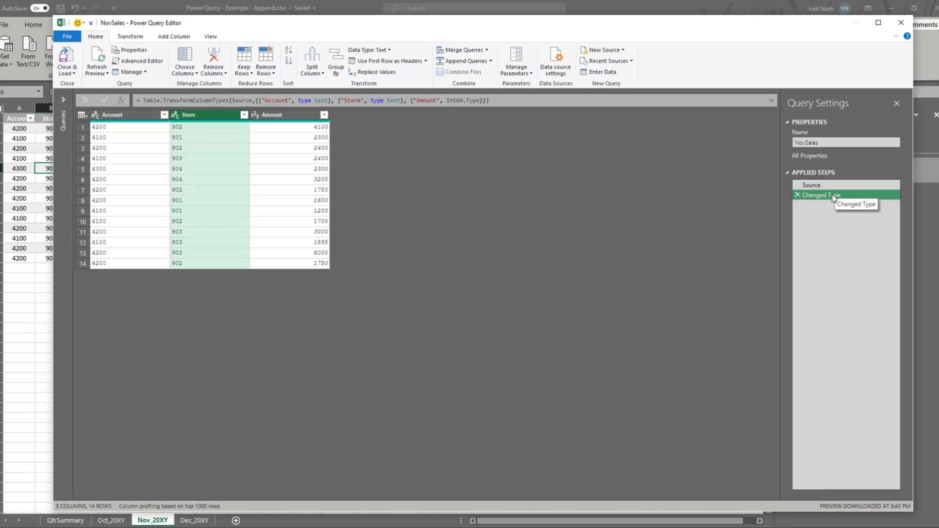
Change the NovSales query's Amount column to Currency, replacing its current type conversion.
{"action": "left_click", "coordinate": [256, 115]}
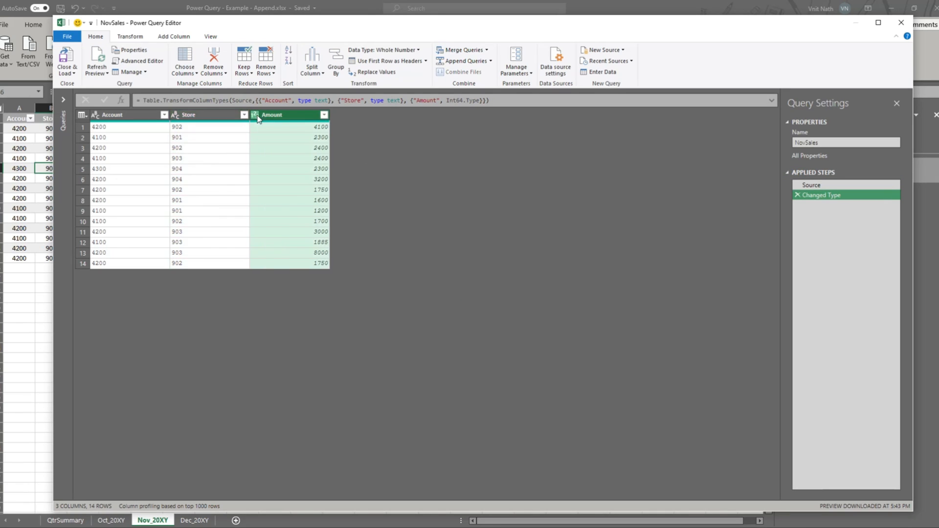
{"action": "left_click", "coordinate": [275, 139]}
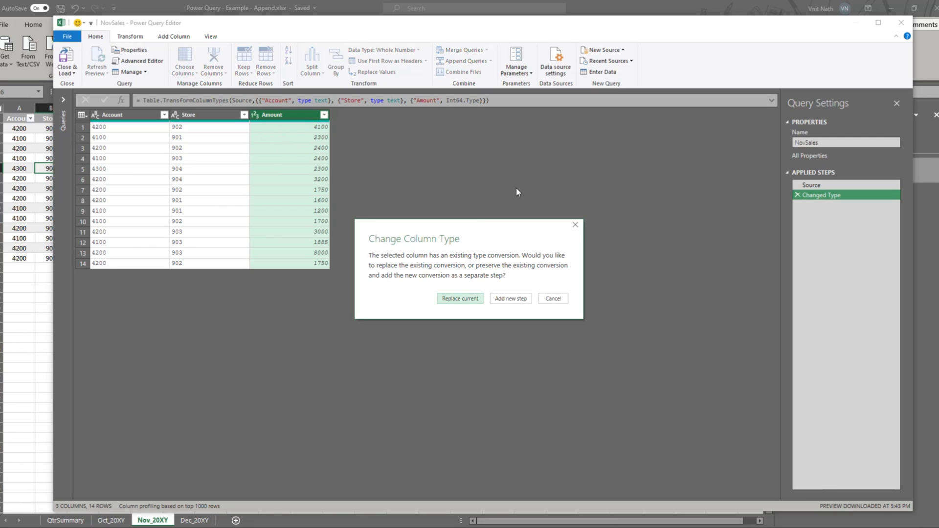
{"action": "left_click", "coordinate": [458, 296]}
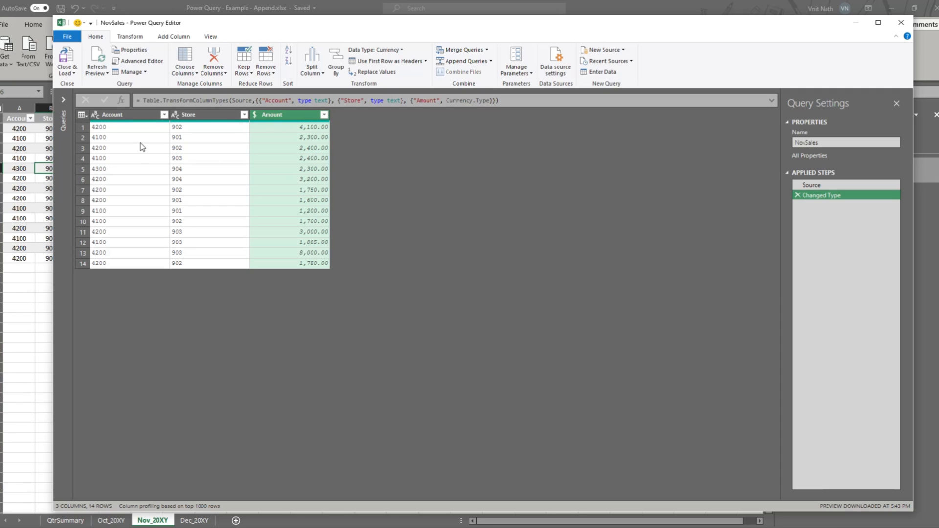
Close the editor and load the NovSales query into the workbook as a connection only.
{"action": "left_click", "coordinate": [74, 73]}
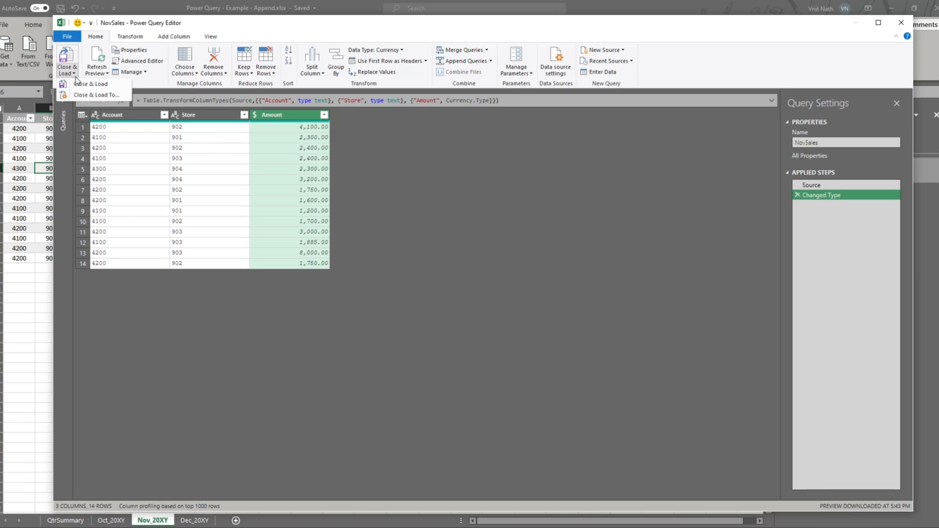
{"action": "left_click", "coordinate": [93, 96]}
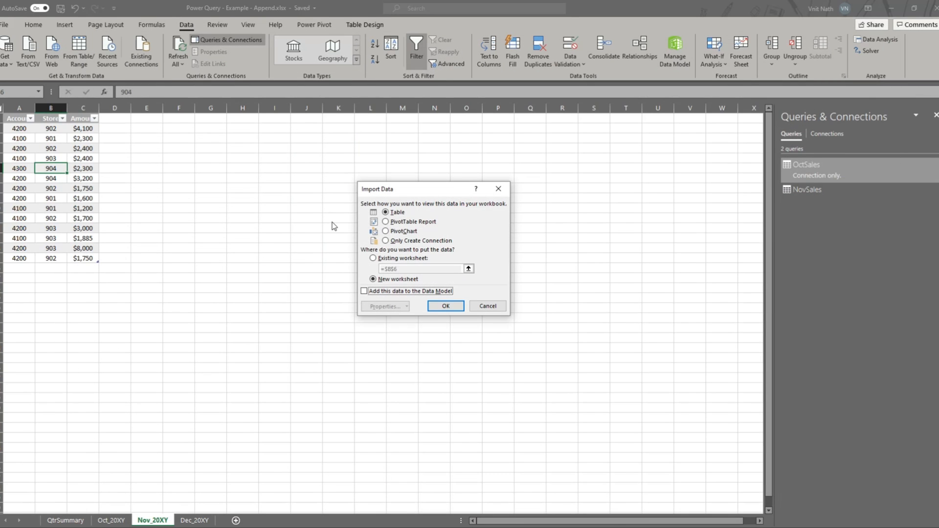
{"action": "left_click", "coordinate": [391, 242]}
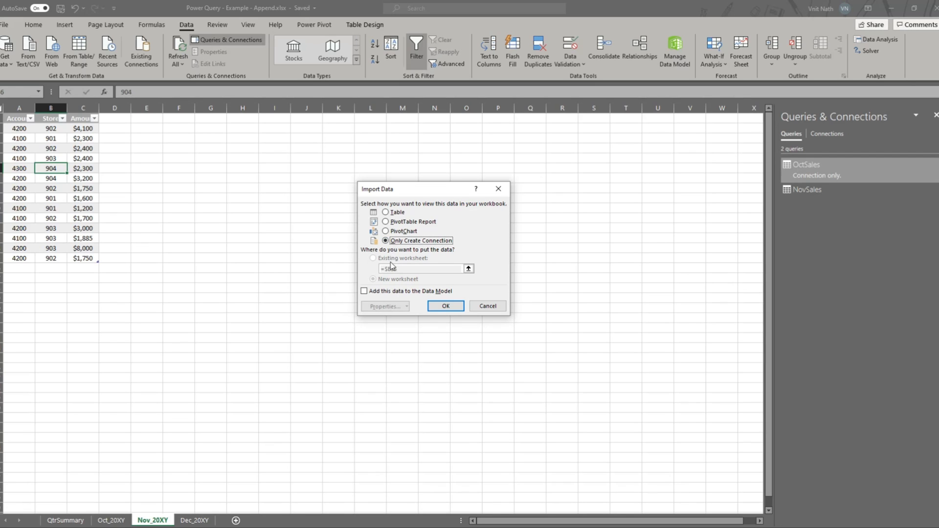
{"action": "left_click", "coordinate": [446, 305]}
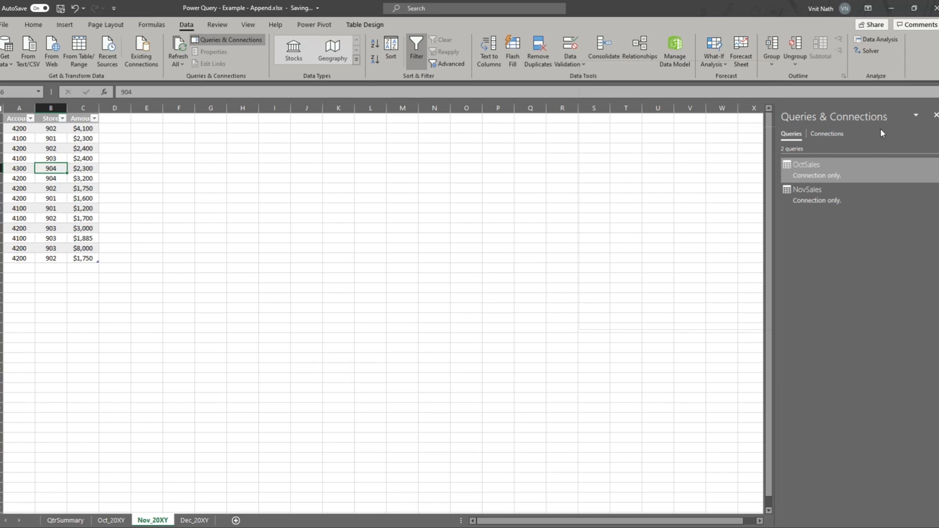
Append the NovSales query to the OctSales query as a two-table append.
{"action": "mouse_move", "coordinate": [825, 168]}
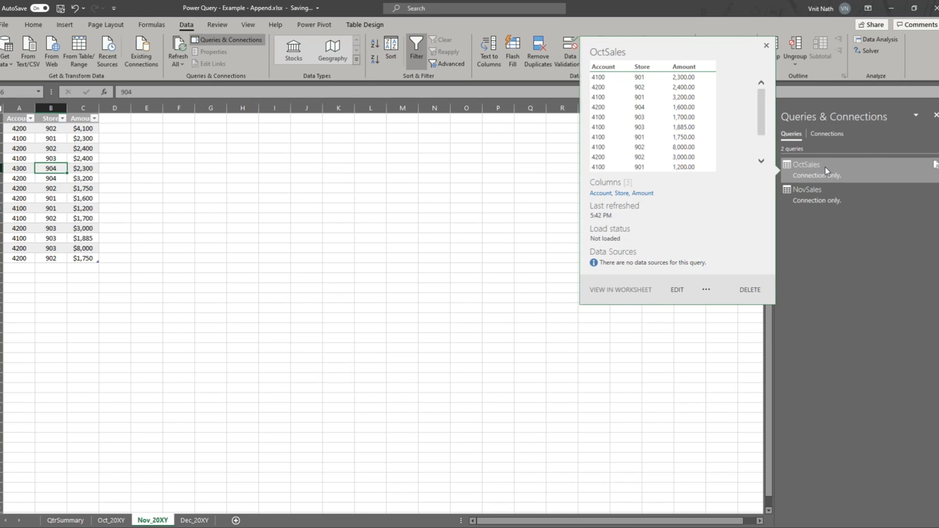
{"action": "mouse_move", "coordinate": [838, 198]}
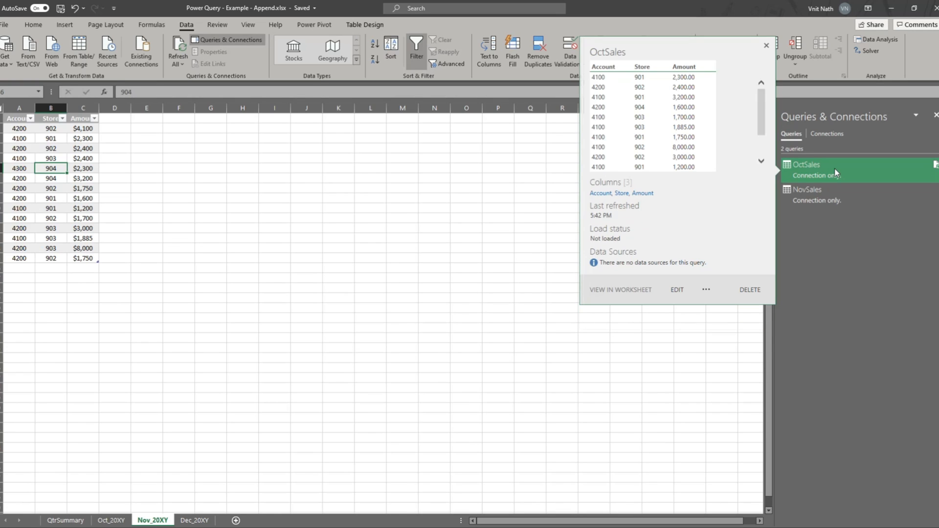
{"action": "right_click", "coordinate": [788, 168]}
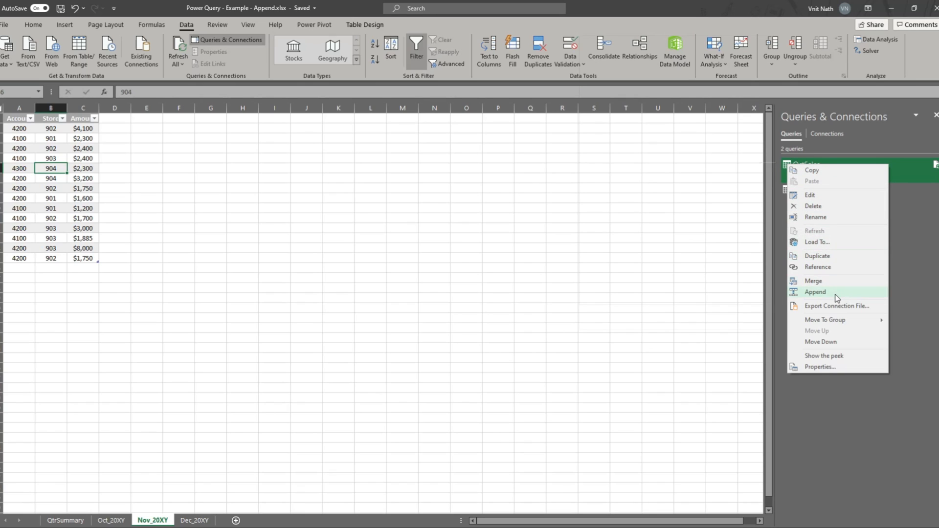
{"action": "left_click", "coordinate": [815, 292]}
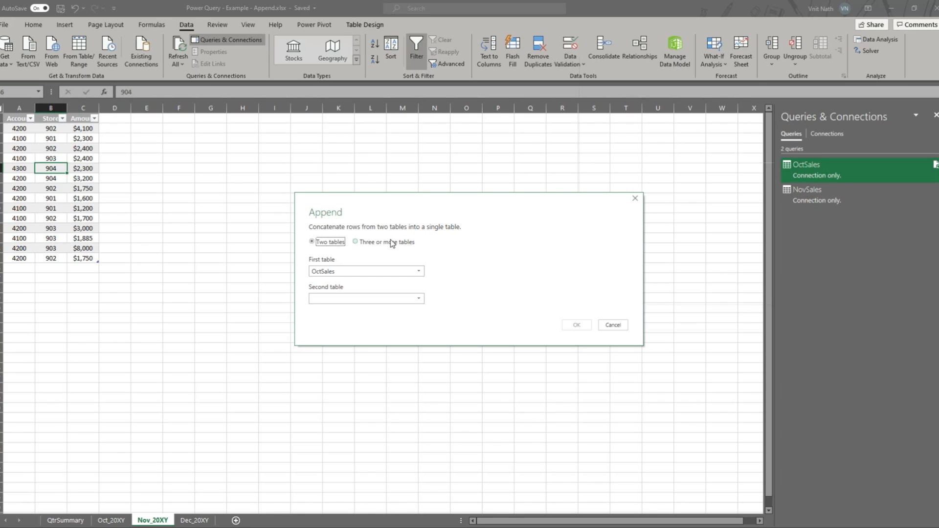
{"action": "left_click", "coordinate": [361, 243]}
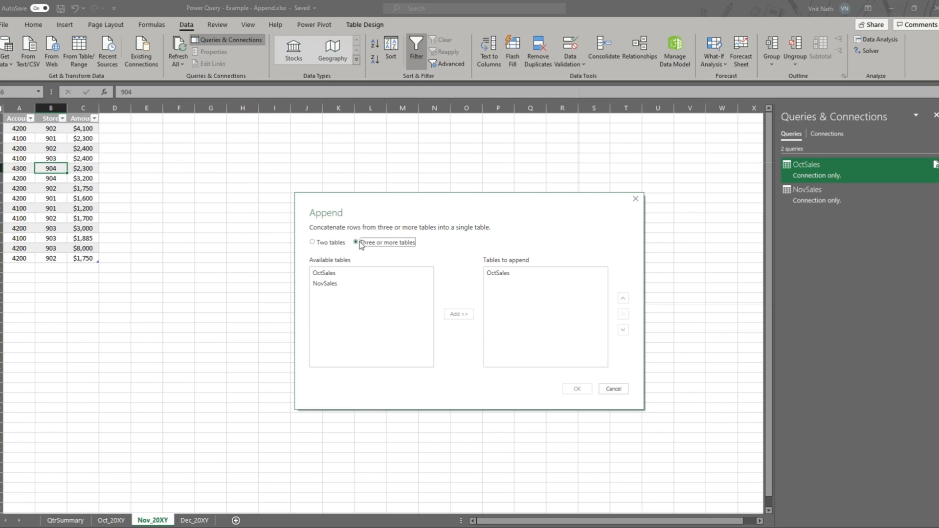
{"action": "left_click", "coordinate": [320, 243]}
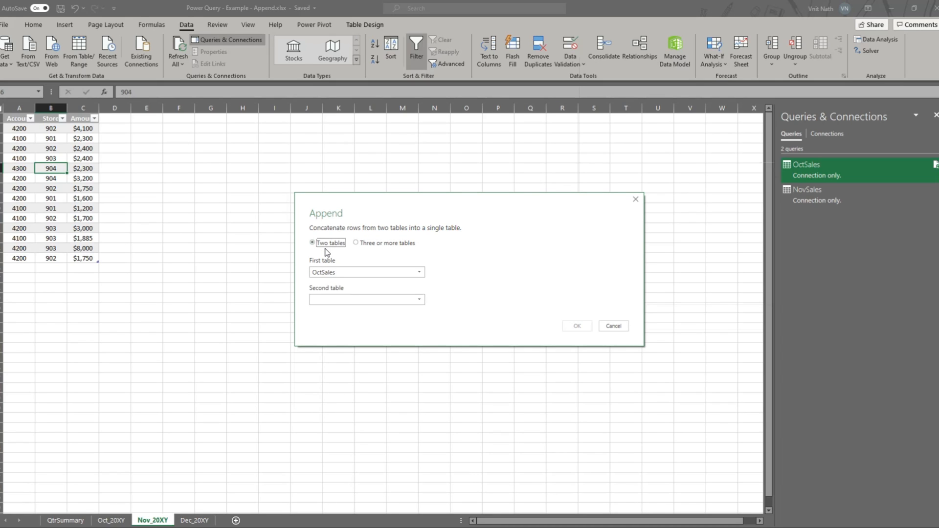
{"action": "left_click", "coordinate": [350, 302]}
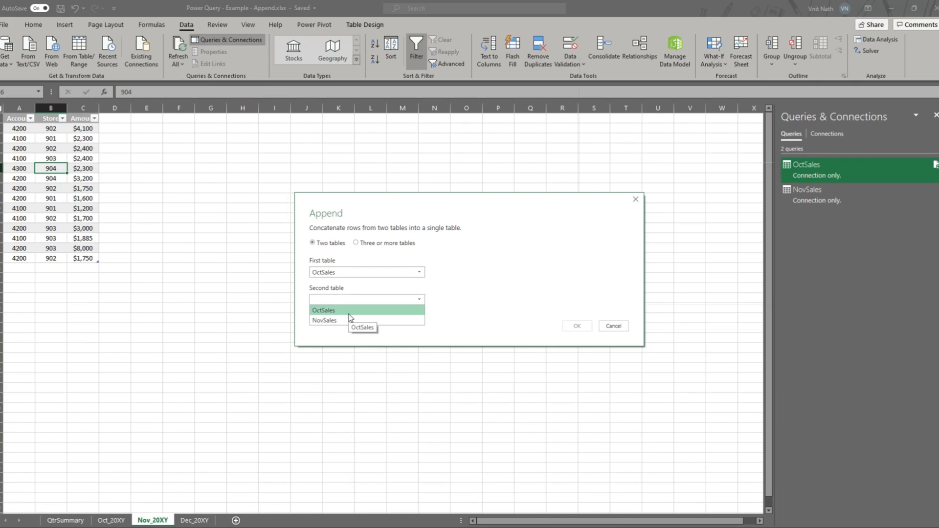
{"action": "left_click", "coordinate": [349, 320]}
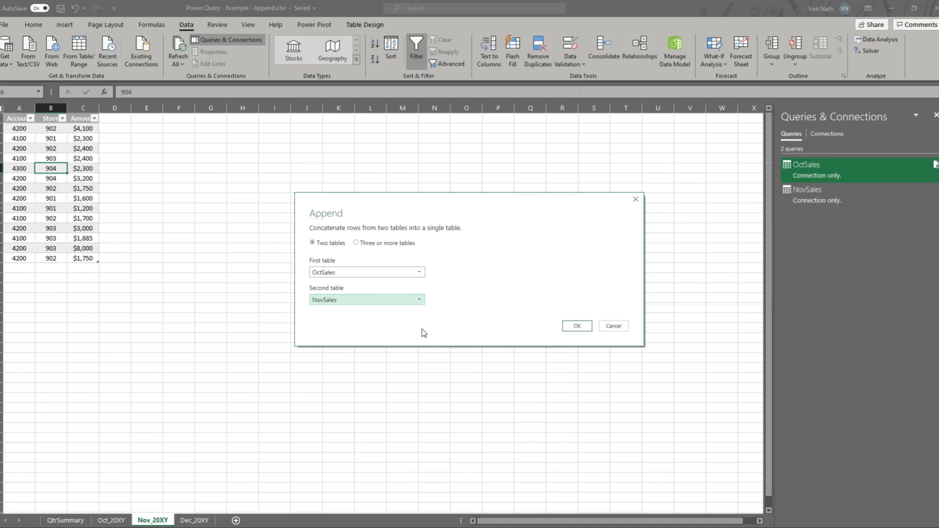
{"action": "left_click", "coordinate": [576, 327]}
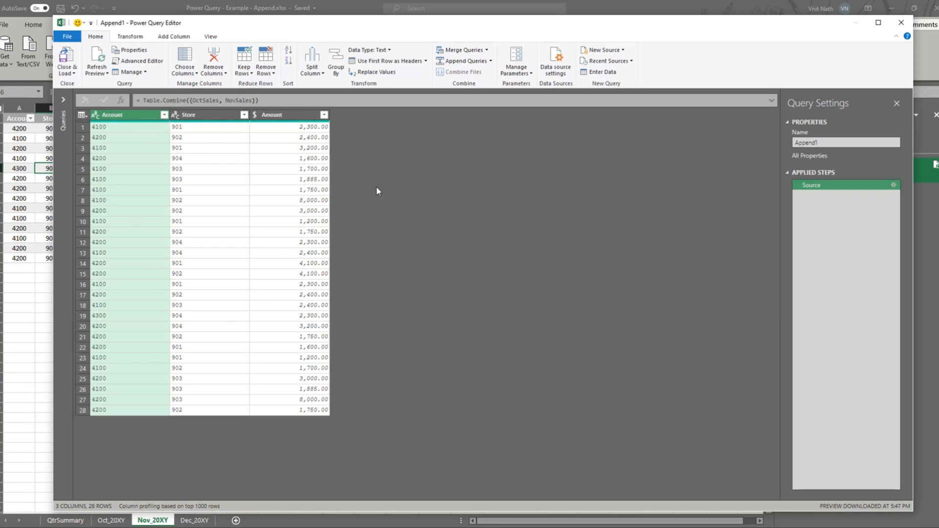
Rename the appended query Q4Sales and load it as a table into the existing QtrSummary worksheet at cell A1.
{"action": "left_click", "coordinate": [819, 143]}
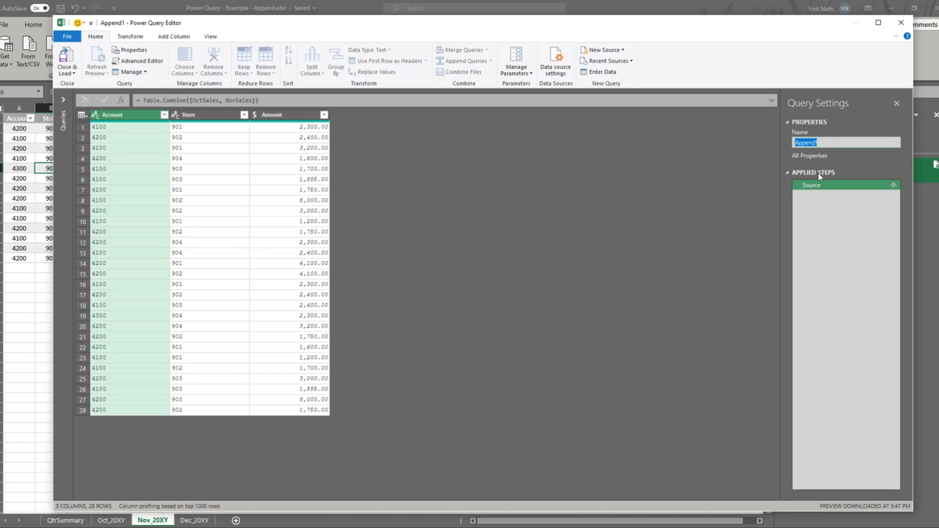
{"action": "type", "text": "Q4Sales"}
{"action": "left_click", "coordinate": [69, 72]}
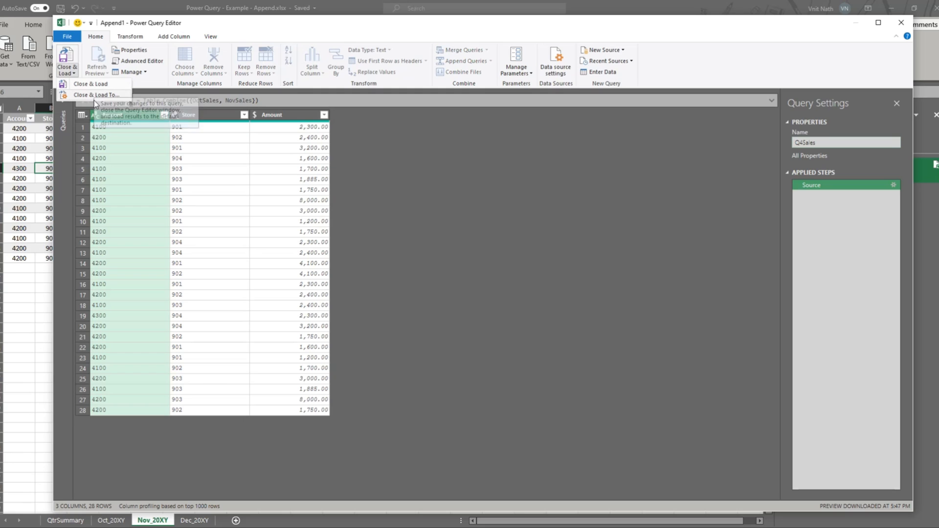
{"action": "left_click", "coordinate": [94, 87]}
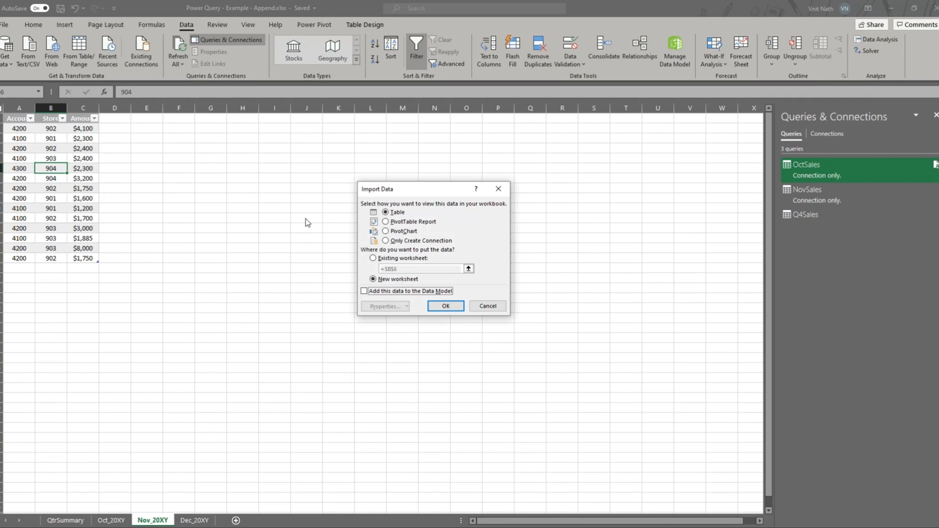
{"action": "left_click", "coordinate": [374, 259]}
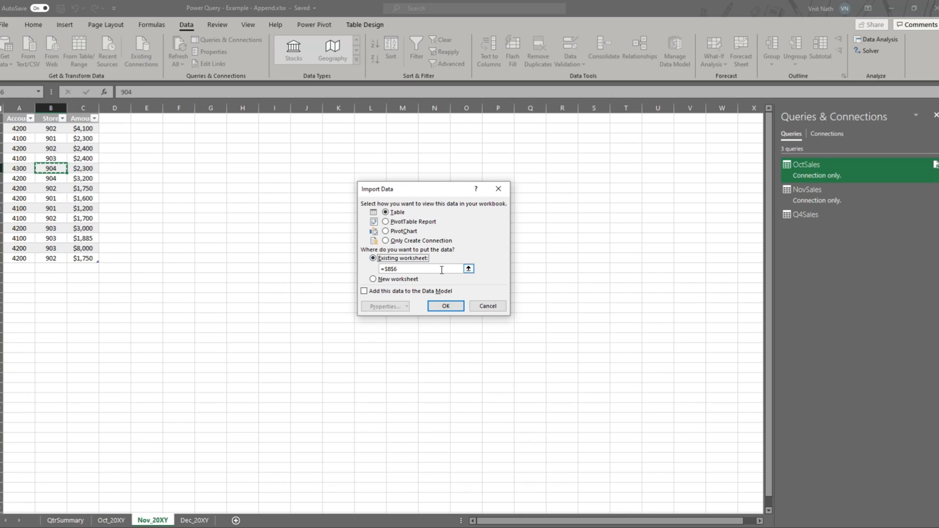
{"action": "left_click", "coordinate": [468, 269]}
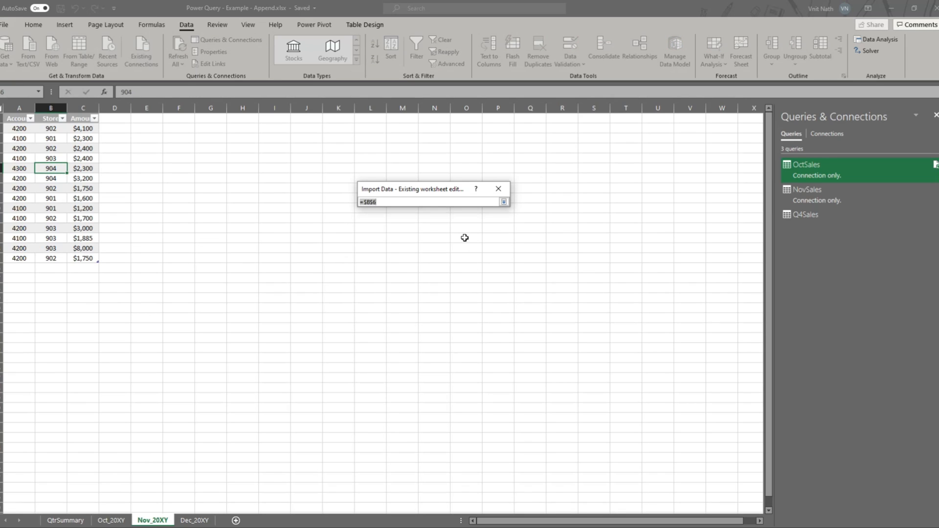
{"action": "left_click", "coordinate": [65, 520]}
{"action": "left_click", "coordinate": [20, 117]}
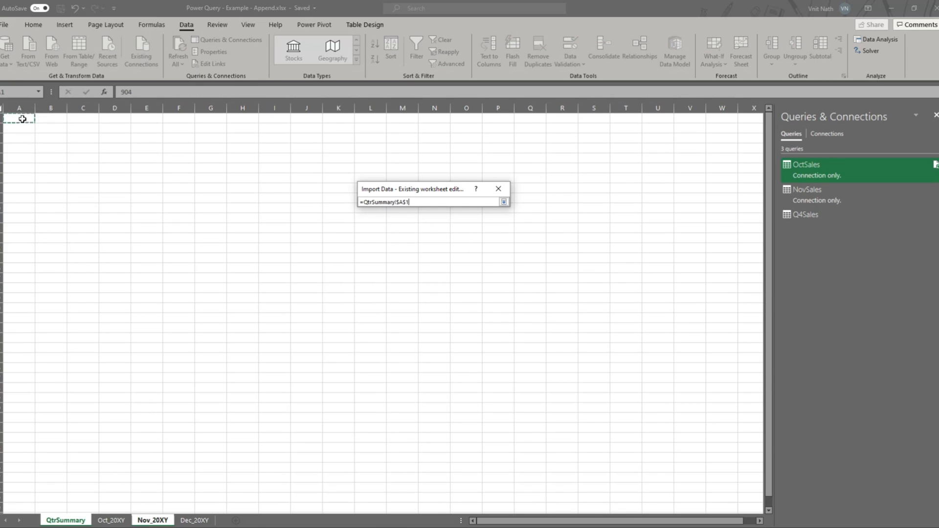
{"action": "left_click", "coordinate": [503, 202]}
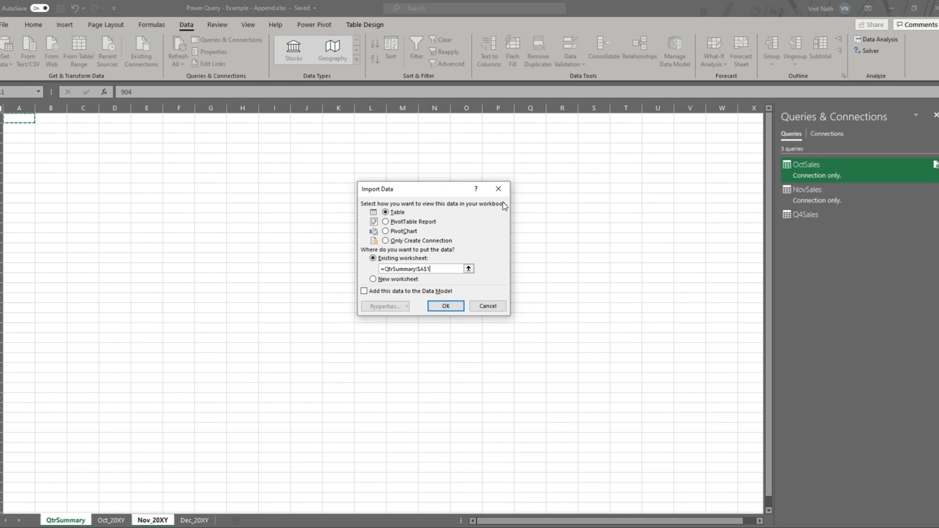
{"action": "left_click", "coordinate": [446, 306]}
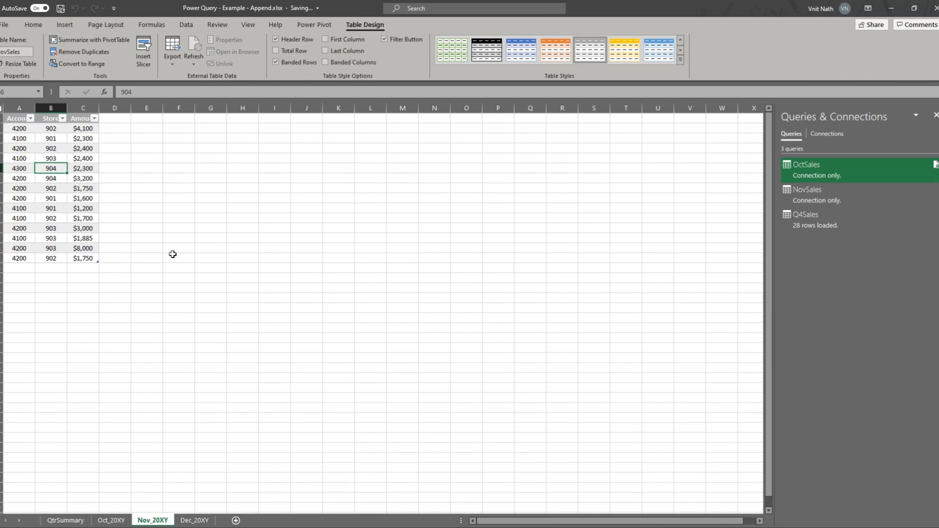
Examine the loaded Q4Sales table and its named range on the QtrSummary sheet, alongside the source query previews.
{"action": "left_click", "coordinate": [142, 275]}
{"action": "left_click", "coordinate": [66, 521]}
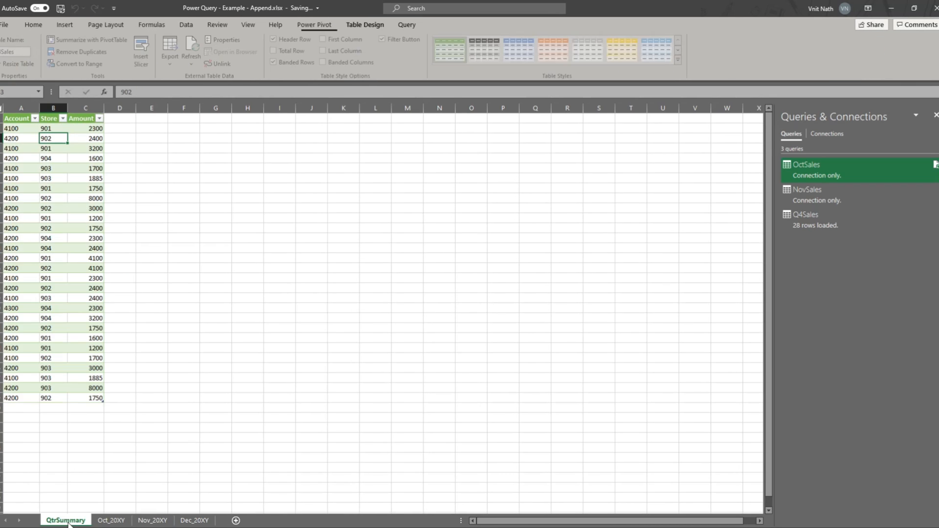
{"action": "left_click", "coordinate": [215, 268]}
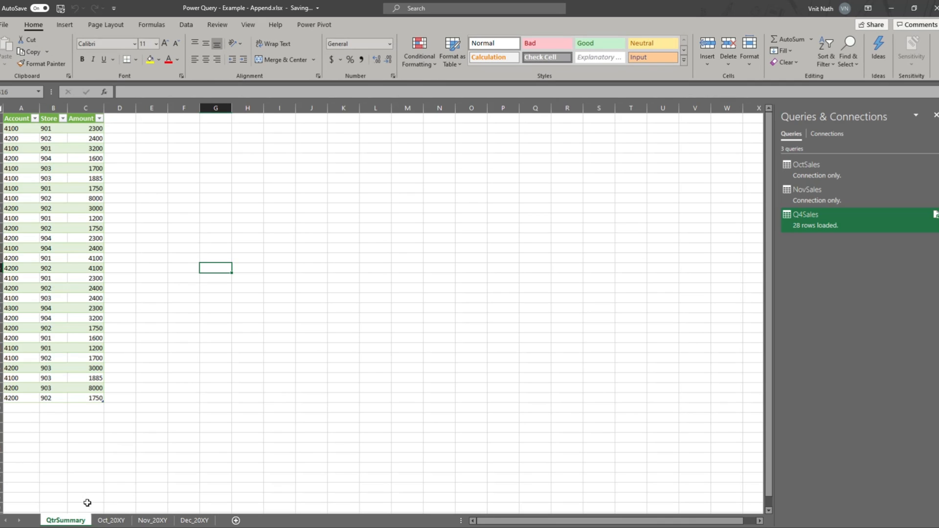
{"action": "left_click", "coordinate": [26, 159]}
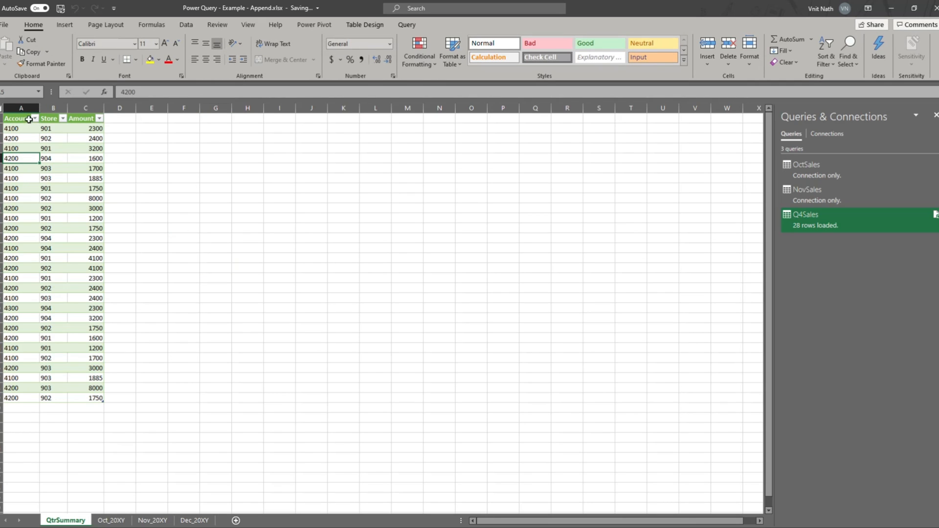
{"action": "left_click", "coordinate": [40, 92]}
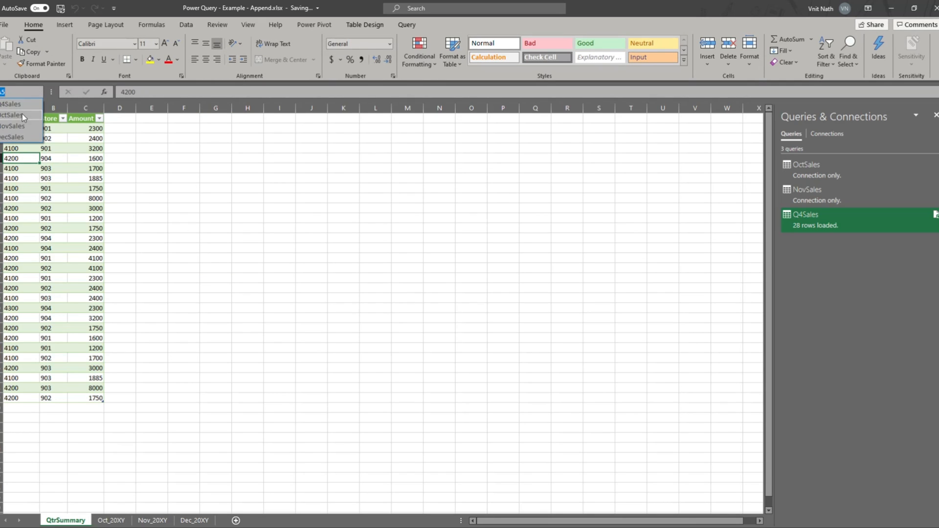
{"action": "left_click", "coordinate": [22, 103]}
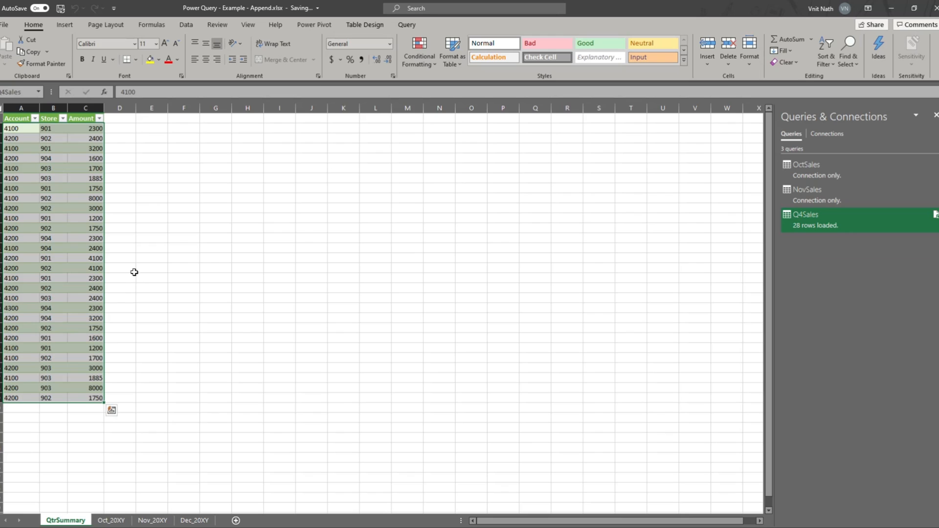
{"action": "left_click", "coordinate": [134, 272]}
{"action": "left_click", "coordinate": [62, 215]}
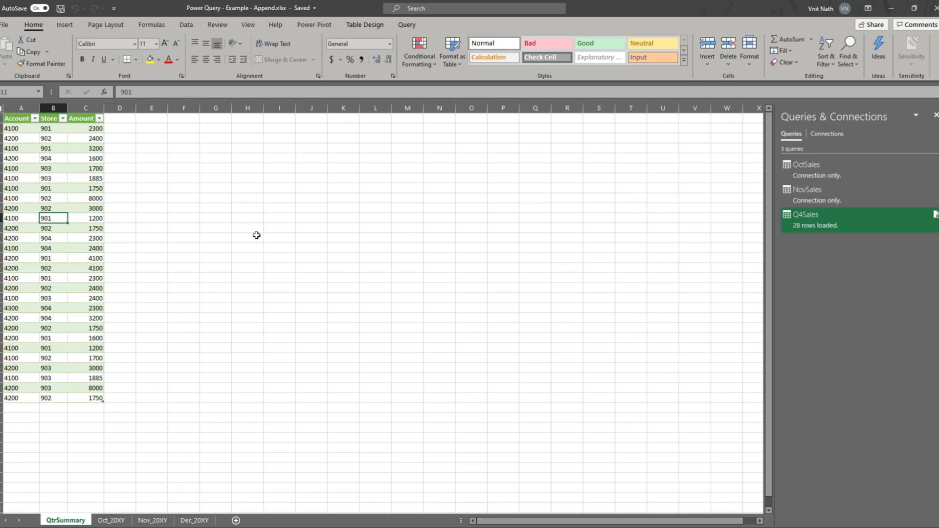
{"action": "left_click", "coordinate": [51, 147]}
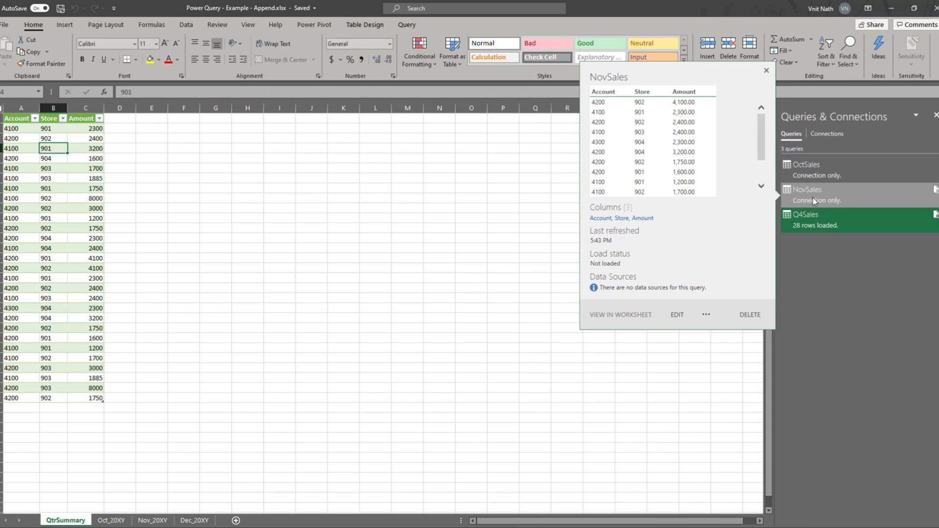
{"action": "mouse_move", "coordinate": [822, 193]}
{"action": "mouse_move", "coordinate": [813, 229]}
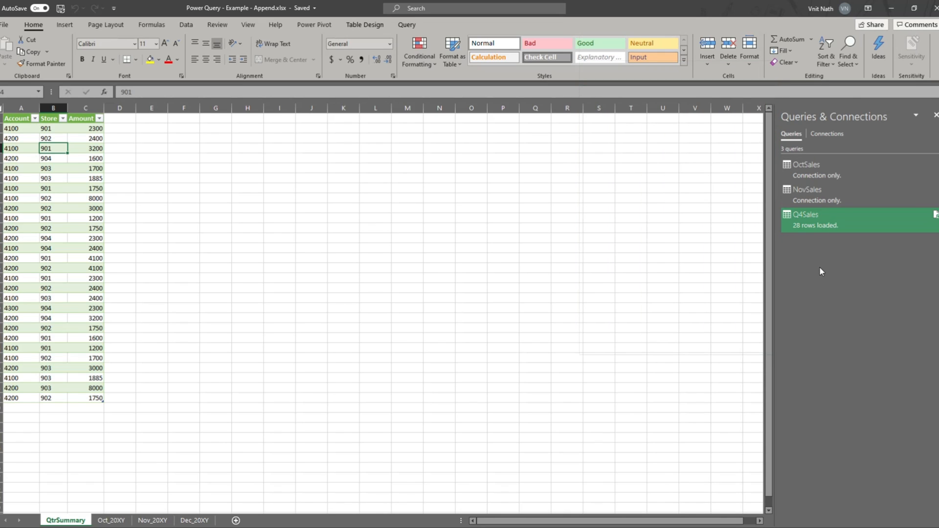
{"action": "left_click", "coordinate": [195, 239]}
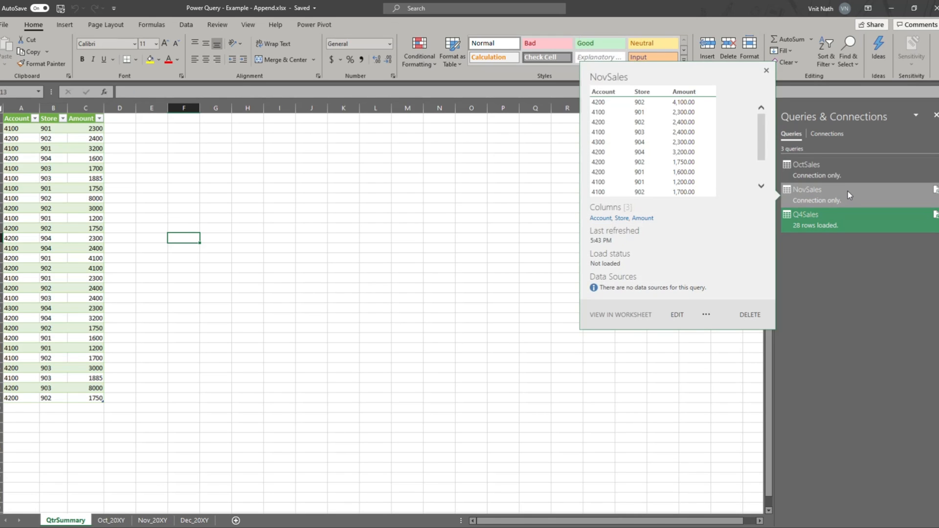
Load the sales table on the Dec_20XY sheet into Power Query Editor.
{"action": "left_click", "coordinate": [198, 523]}
{"action": "left_click", "coordinate": [51, 168]}
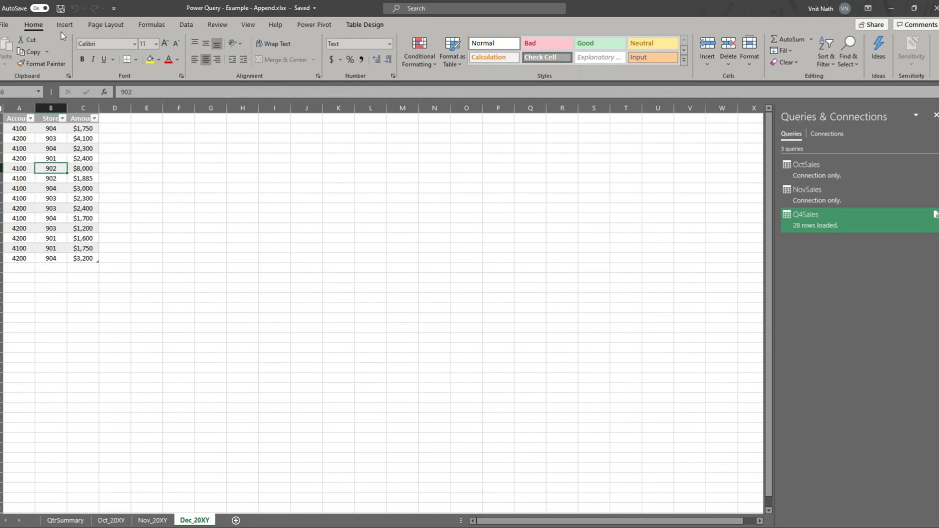
{"action": "left_click", "coordinate": [186, 25]}
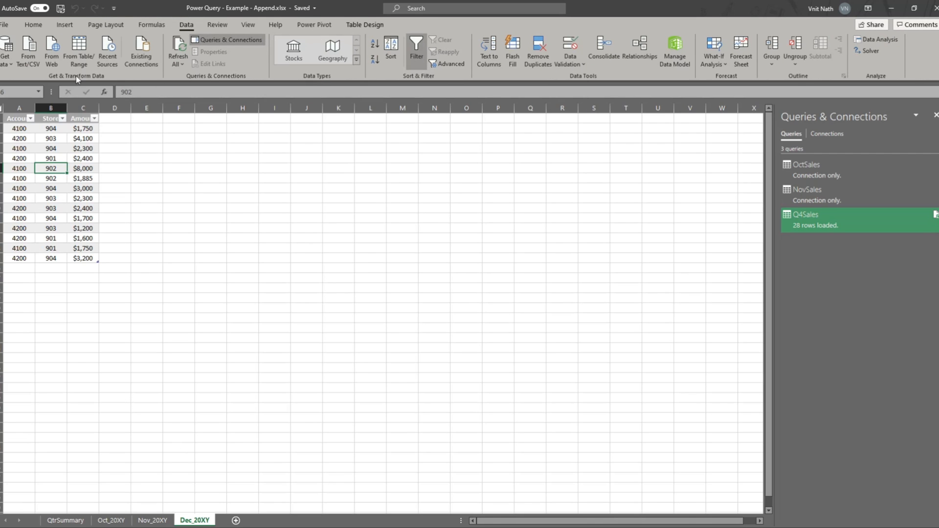
{"action": "left_click", "coordinate": [78, 48]}
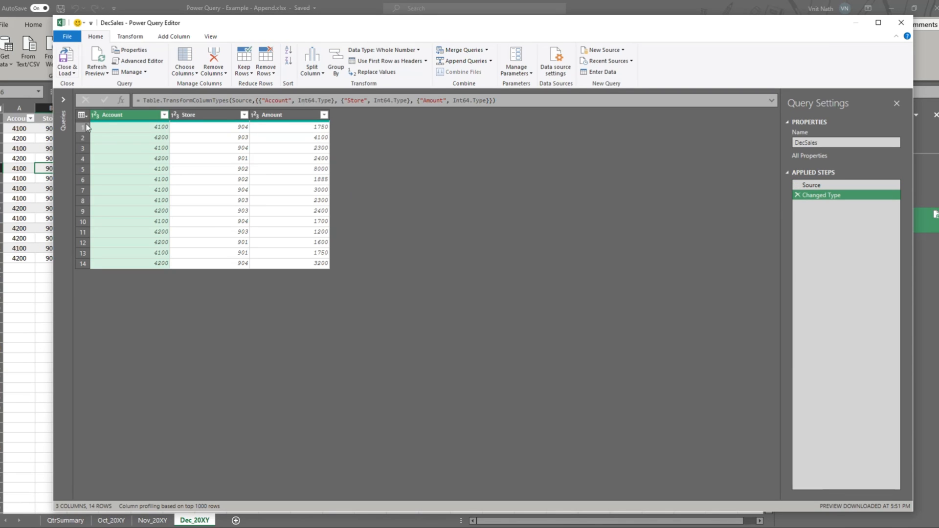
Change the DecSales query's Account and Store columns to Text, replacing the current type conversion for each.
{"action": "left_click", "coordinate": [95, 115]}
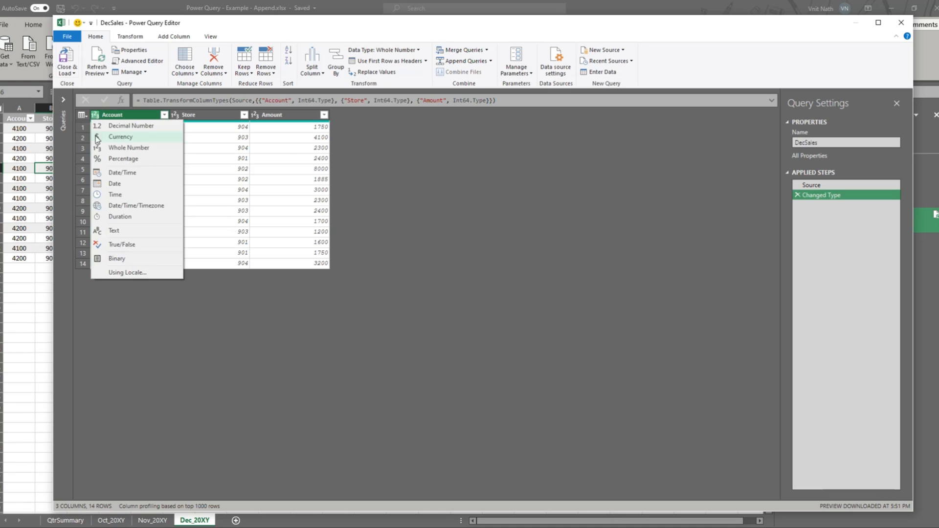
{"action": "left_click", "coordinate": [119, 234]}
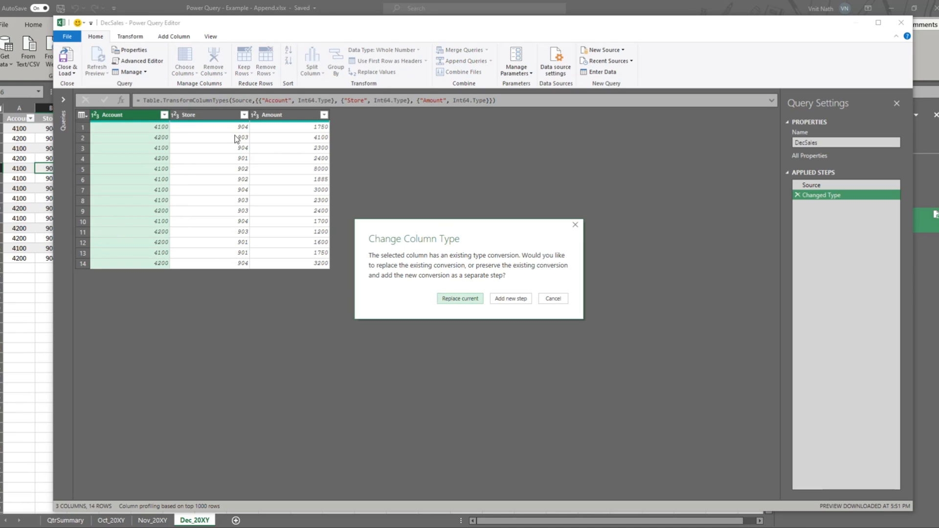
{"action": "left_click", "coordinate": [456, 299]}
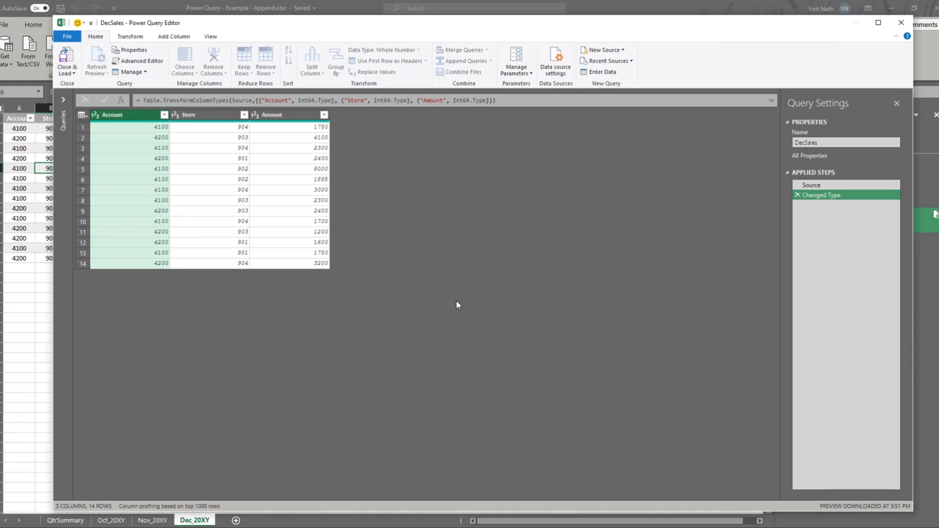
{"action": "left_click", "coordinate": [175, 115]}
{"action": "left_click", "coordinate": [201, 233]}
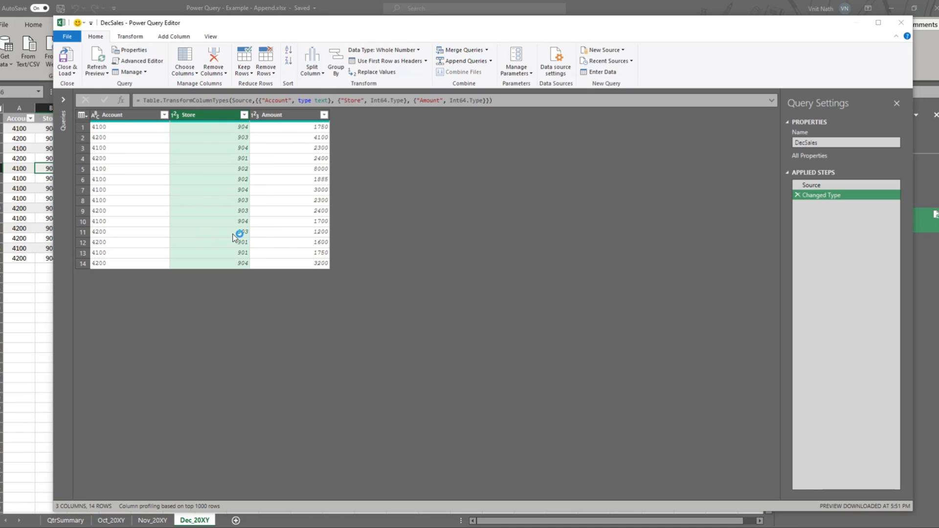
{"action": "left_click", "coordinate": [440, 299]}
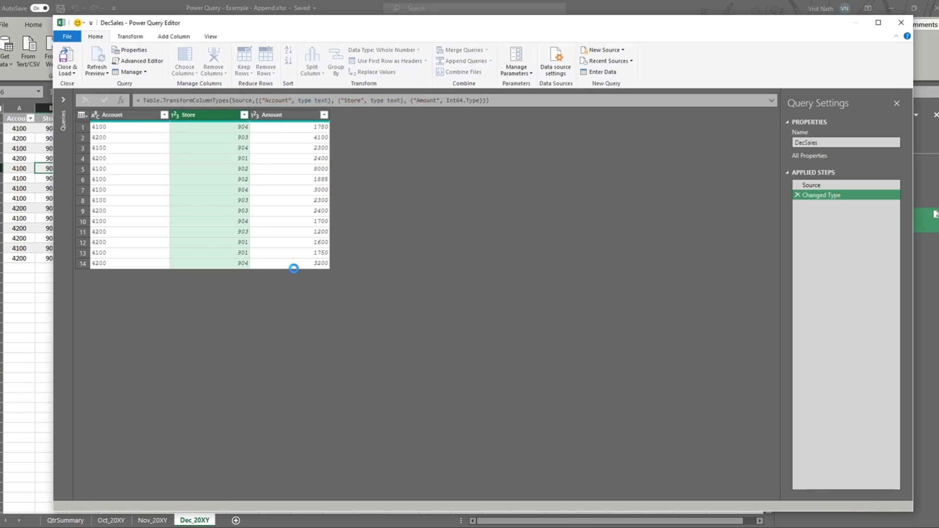
Change the DecSales query's Amount column to Currency, replacing the current type conversion.
{"action": "left_click", "coordinate": [255, 116]}
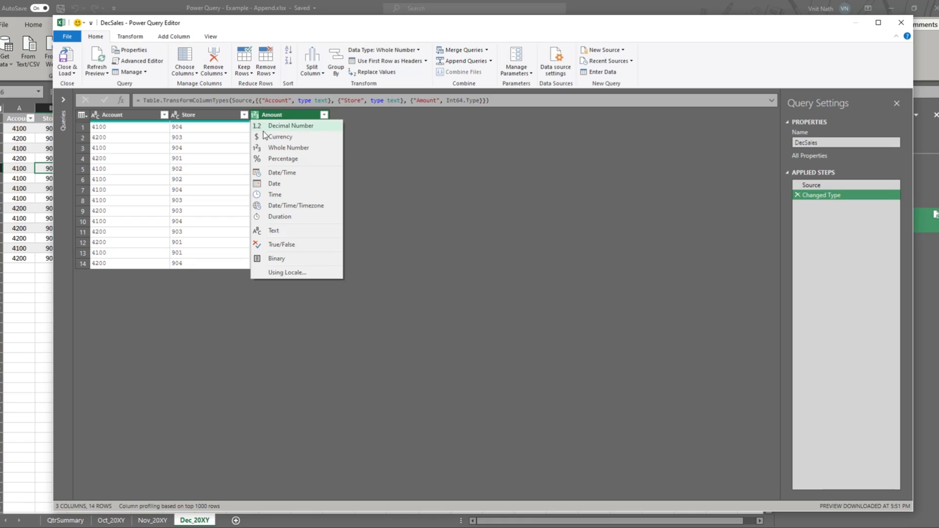
{"action": "left_click", "coordinate": [265, 134]}
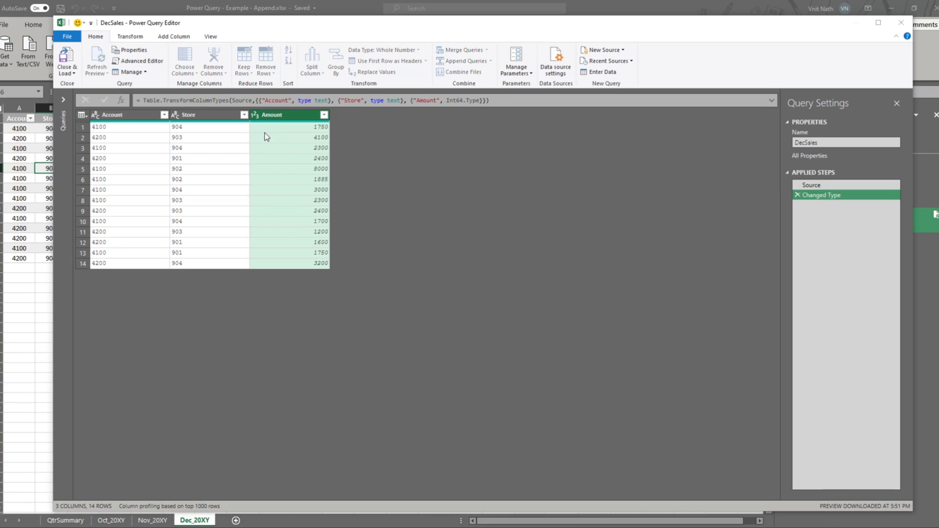
{"action": "left_click", "coordinate": [450, 298]}
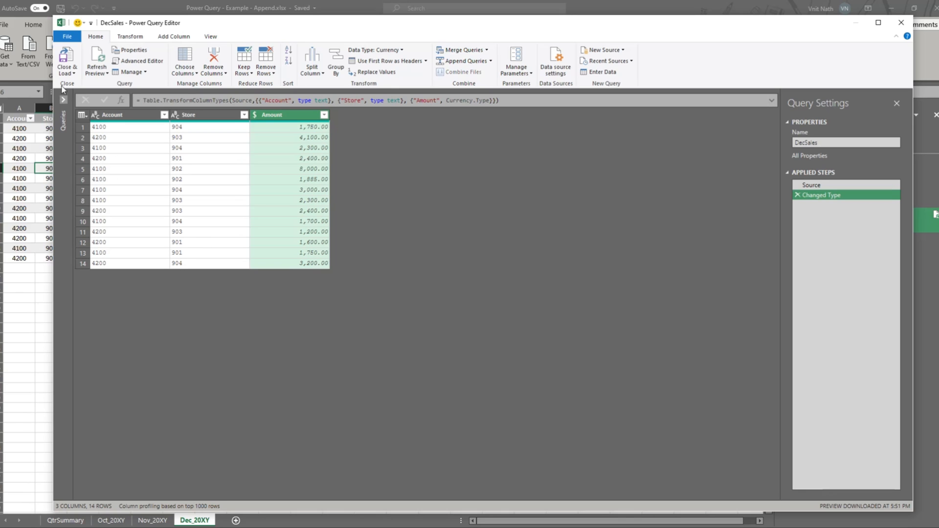
Close the editor and load the DecSales query as a connection only.
{"action": "left_click", "coordinate": [66, 70]}
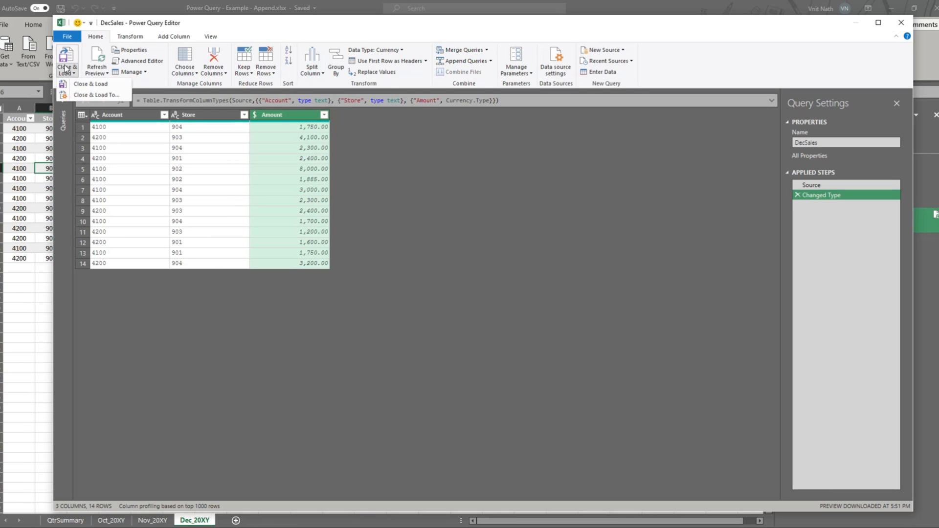
{"action": "left_click", "coordinate": [77, 96]}
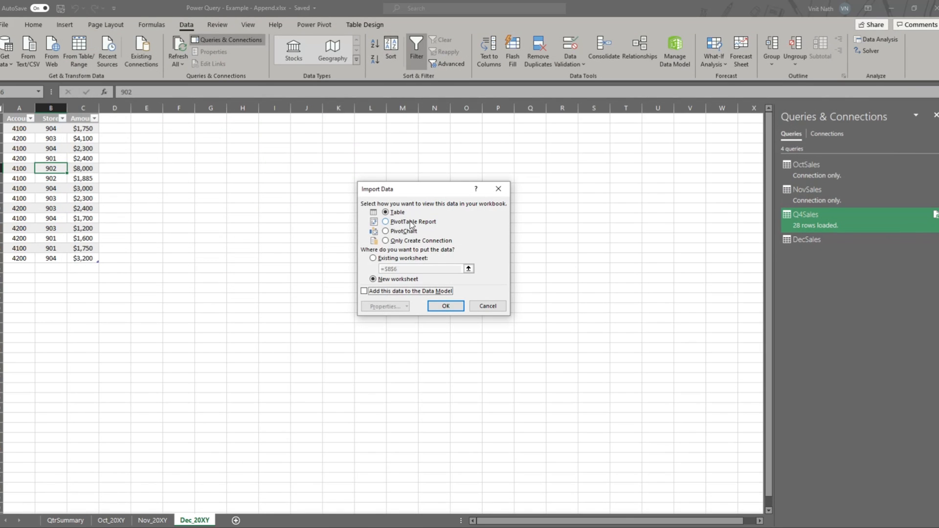
{"action": "left_click", "coordinate": [405, 241]}
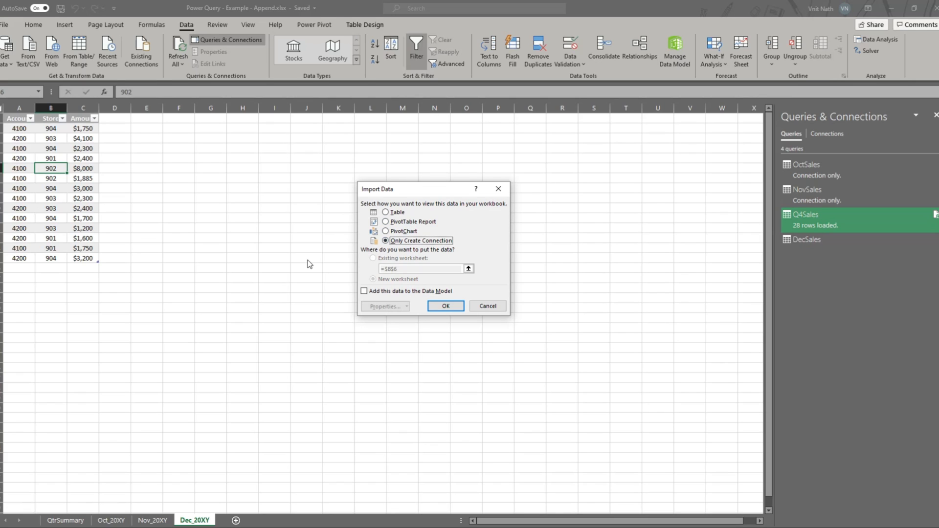
{"action": "left_click", "coordinate": [444, 307]}
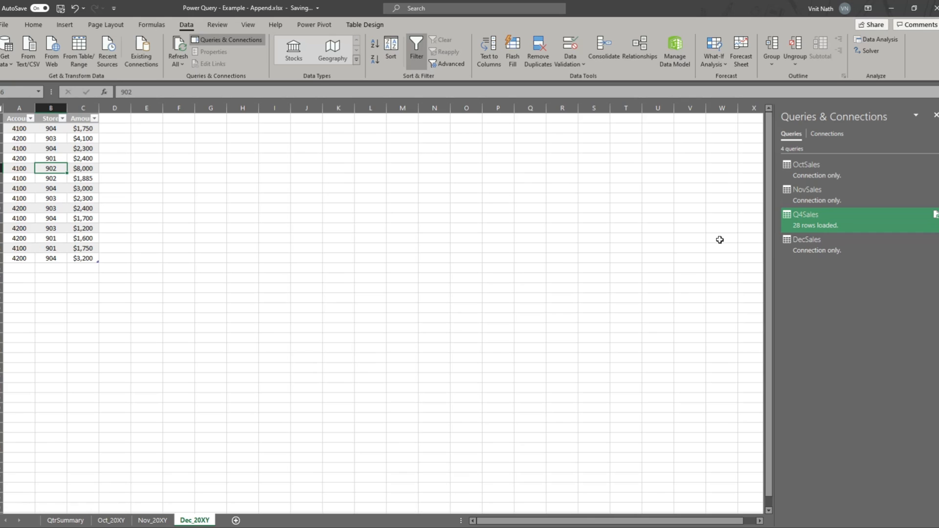
{"action": "left_click", "coordinate": [804, 248]}
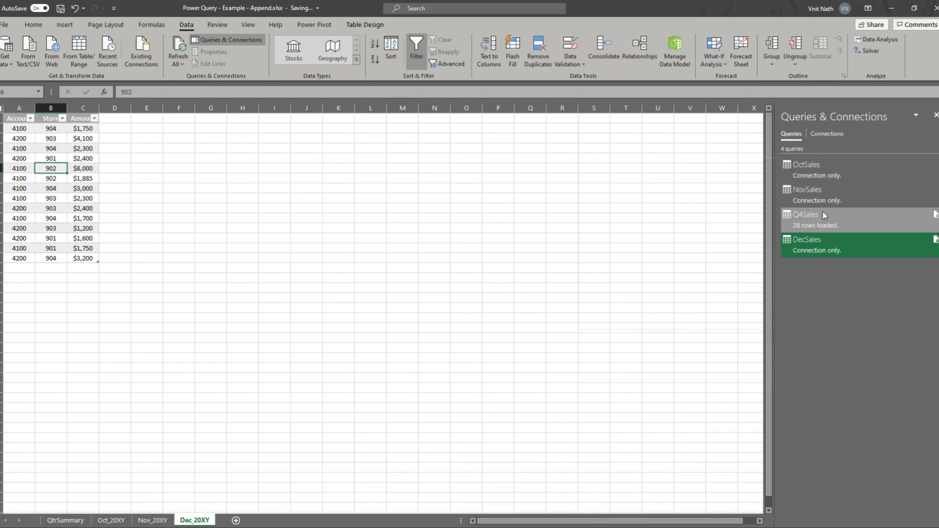
{"action": "mouse_move", "coordinate": [821, 246]}
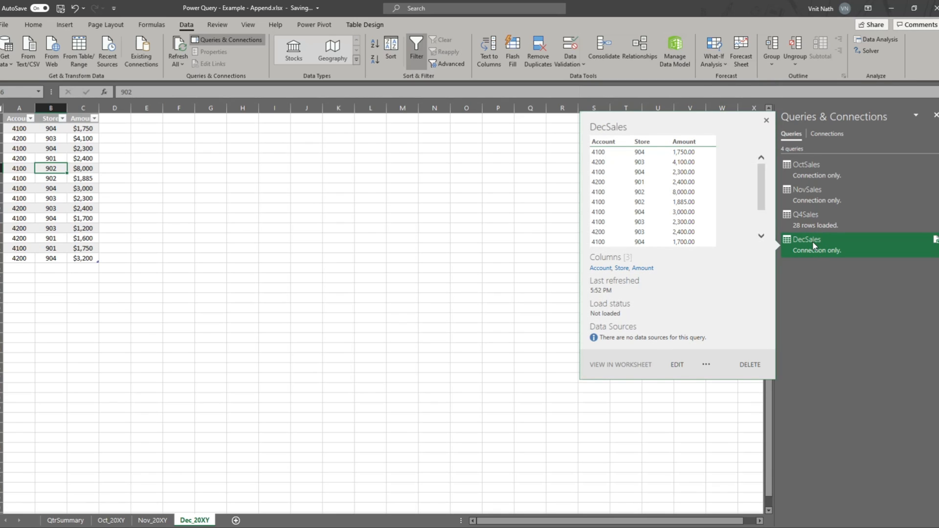
{"action": "right_click", "coordinate": [814, 245]}
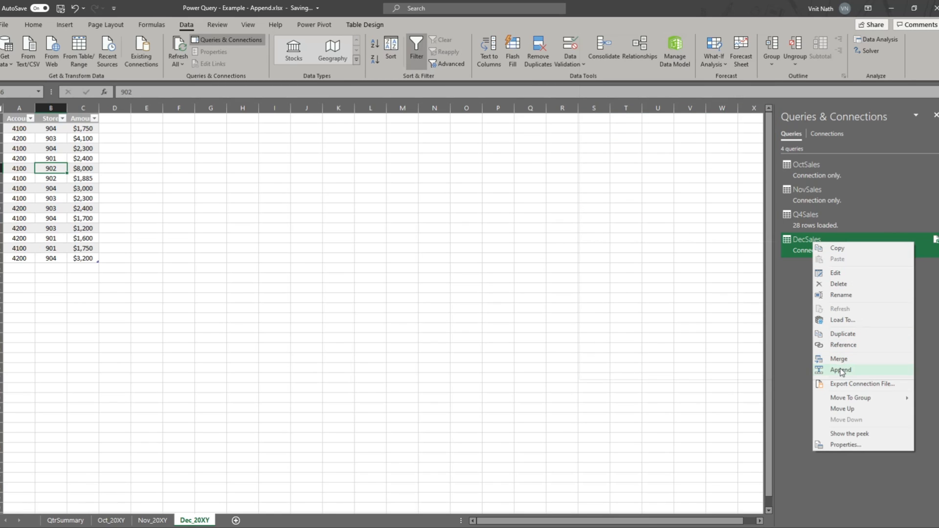
Append the DecSales query to the existing Q4Sales query and load the updated result back to the QtrSummary sheet.
{"action": "left_click", "coordinate": [820, 220]}
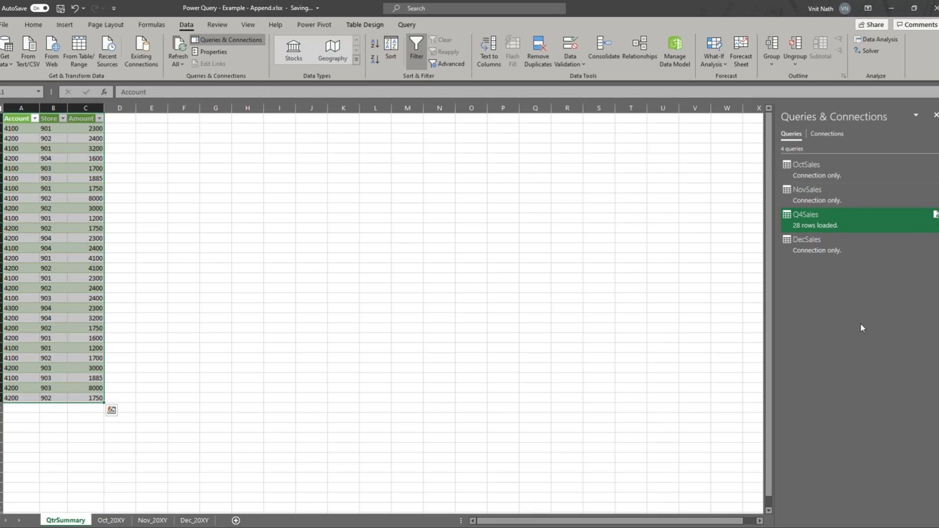
{"action": "right_click", "coordinate": [808, 220]}
{"action": "left_click", "coordinate": [827, 252]}
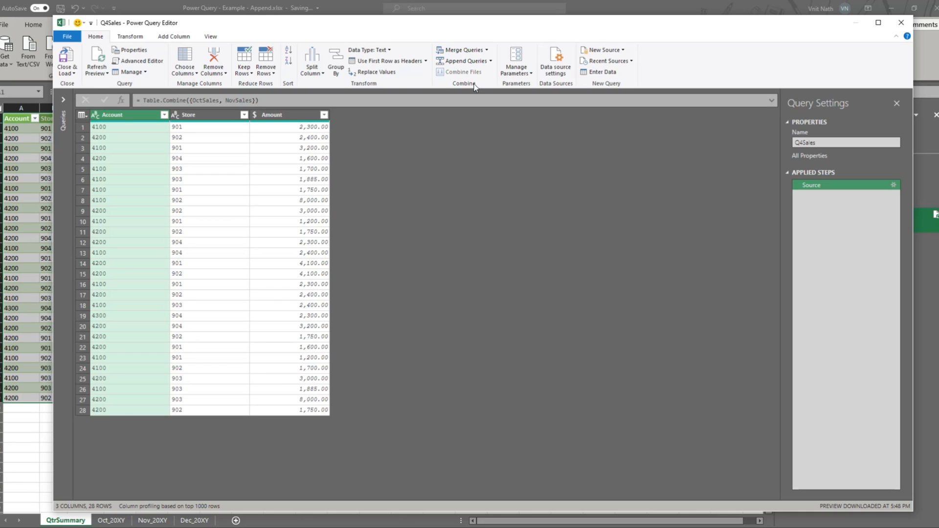
{"action": "left_click", "coordinate": [483, 64]}
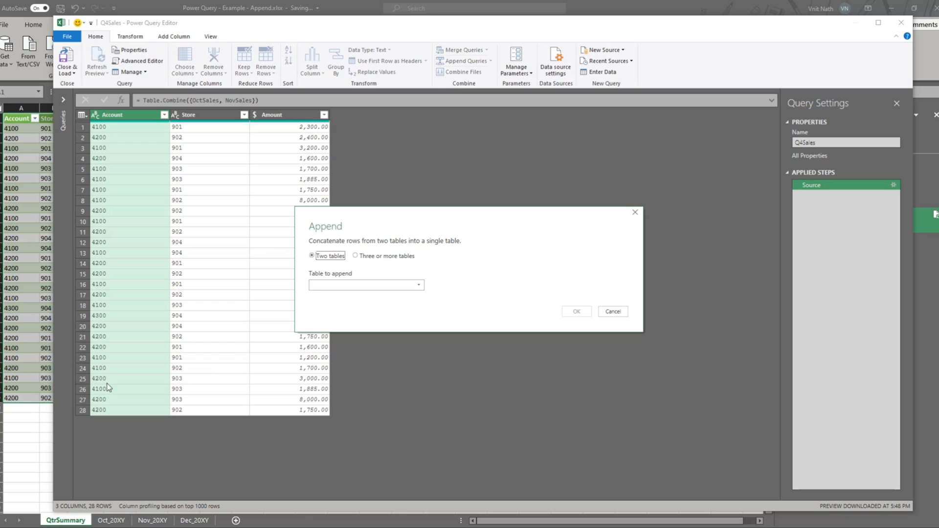
{"action": "left_click", "coordinate": [344, 280]}
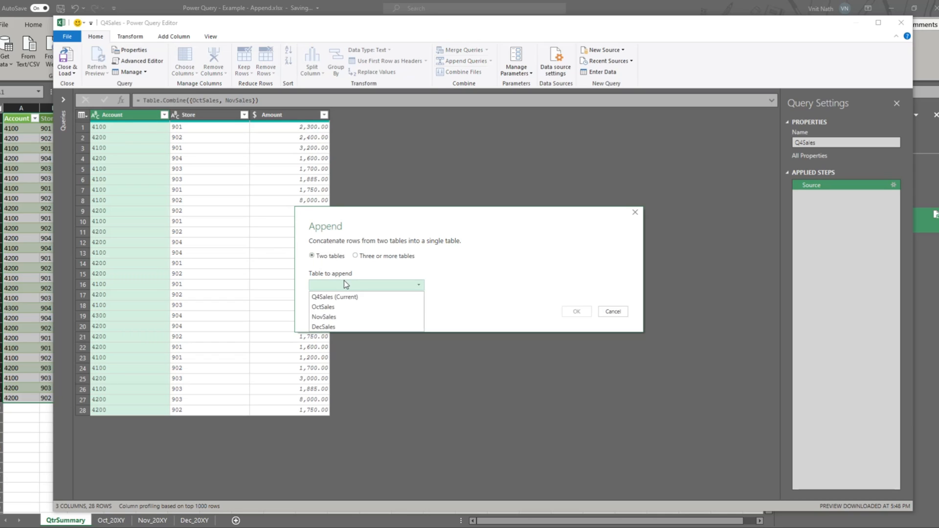
{"action": "left_click", "coordinate": [341, 327]}
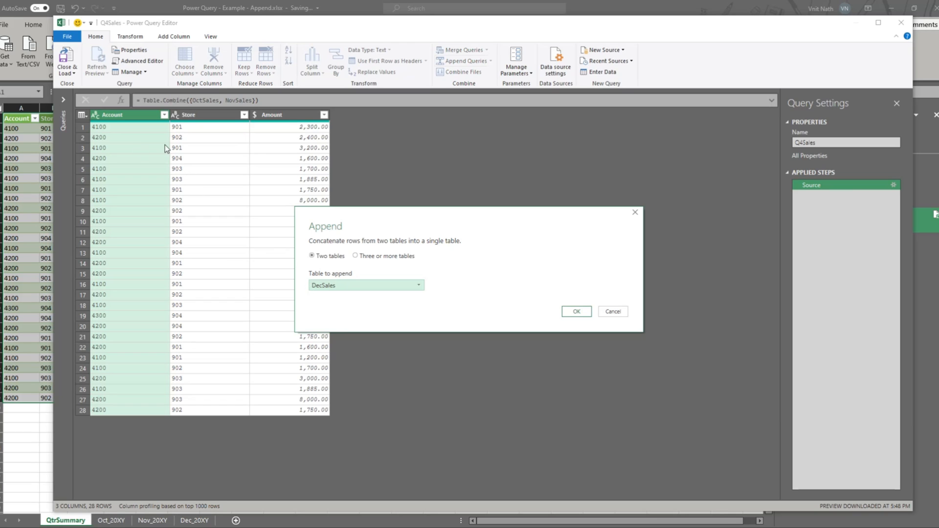
{"action": "left_click", "coordinate": [576, 311]}
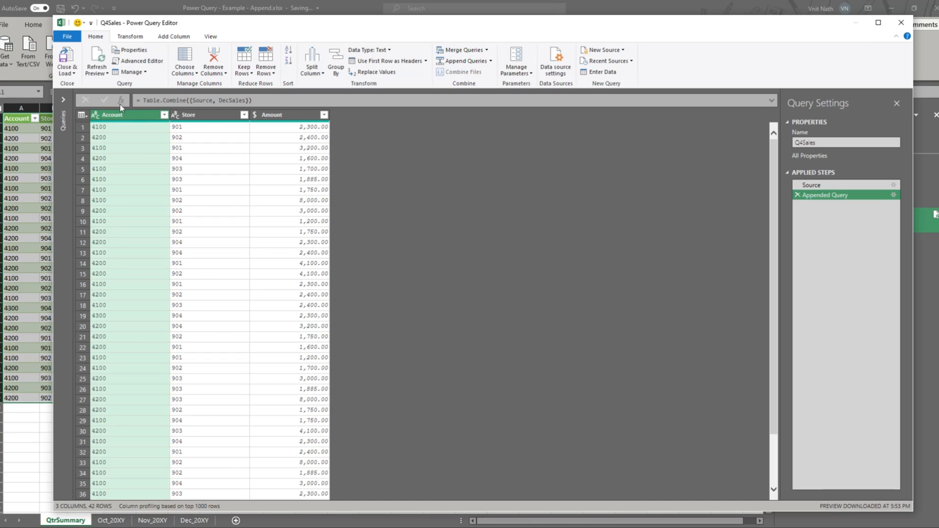
{"action": "left_click", "coordinate": [71, 73]}
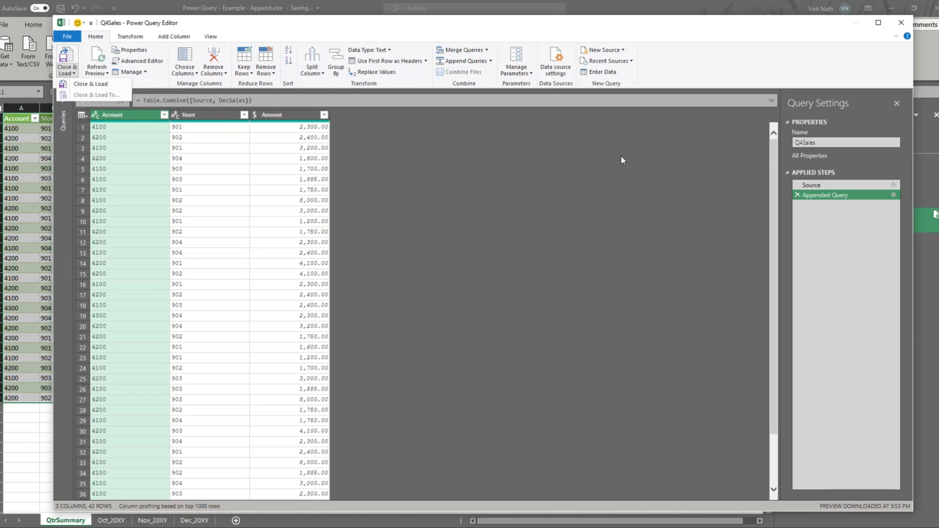
{"action": "left_click", "coordinate": [86, 86]}
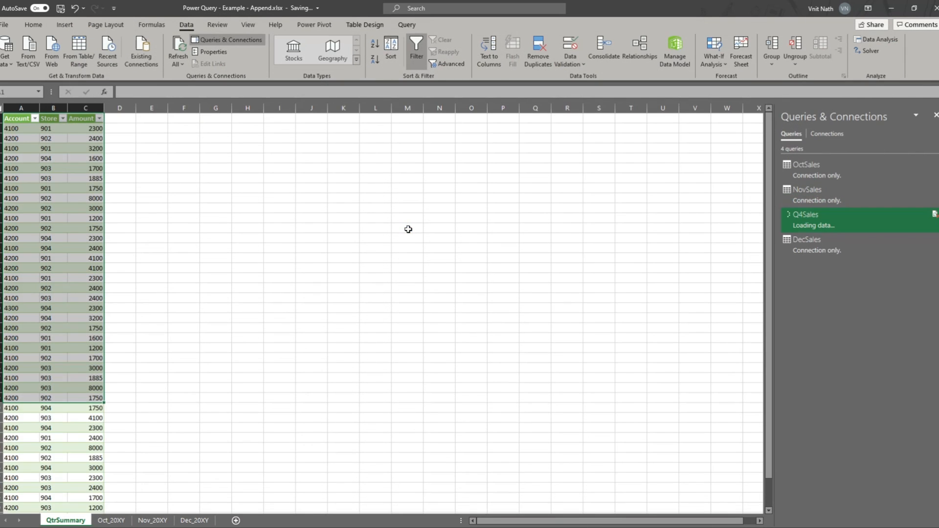
Examine the refreshed Q4Sales table down to its last row for the appended December records.
{"action": "left_click", "coordinate": [183, 268]}
{"action": "scroll", "coordinate": [53, 161], "scroll_direction": "down", "scroll_amount": 4}
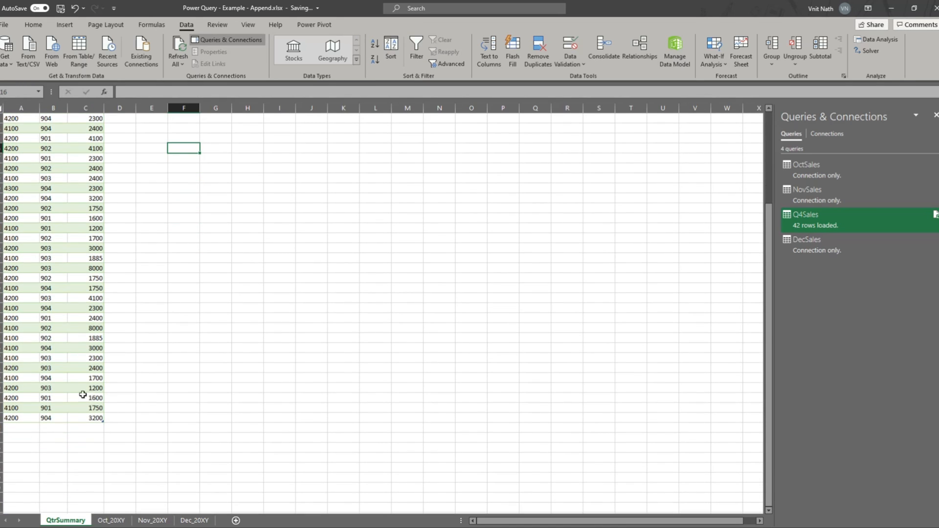
{"action": "scroll", "coordinate": [83, 390], "scroll_direction": "up", "scroll_amount": 4}
{"action": "left_click", "coordinate": [205, 168]}
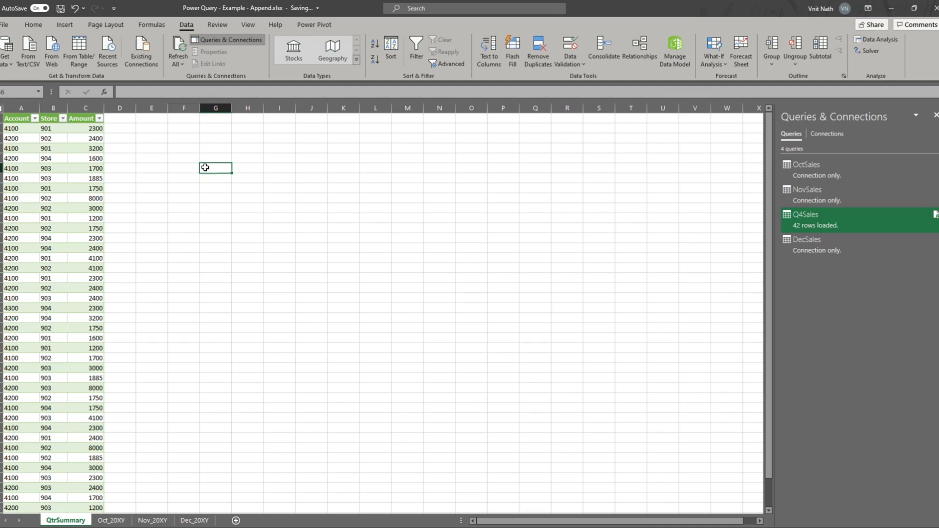
{"action": "left_click", "coordinate": [276, 162]}
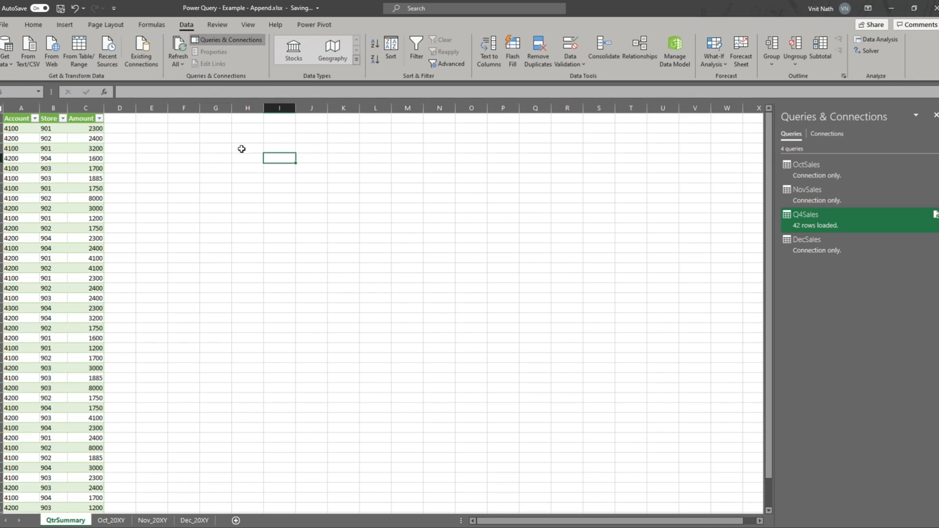
{"action": "left_click", "coordinate": [217, 119]}
Create a PivotTable from the Q4Sales table in the existing QtrSummary worksheet at cell F3.
{"action": "left_click", "coordinate": [44, 178]}
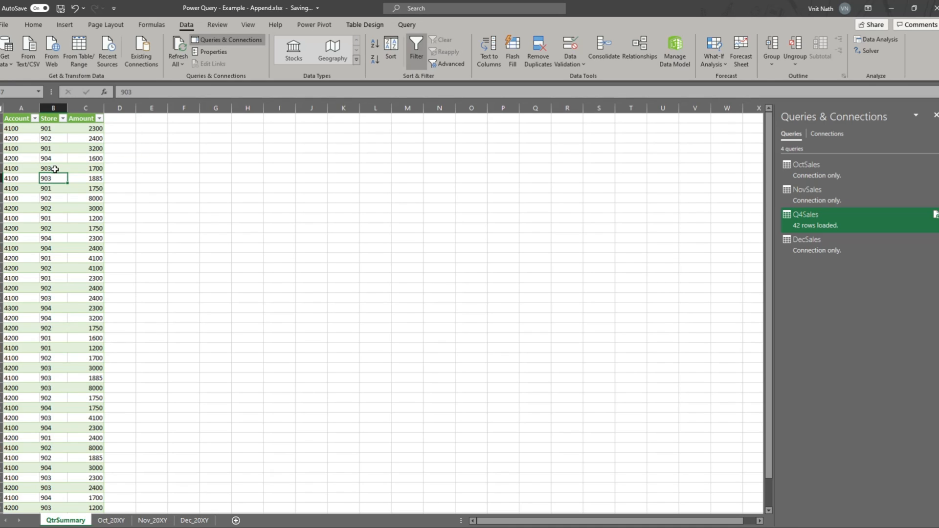
{"action": "left_click", "coordinate": [55, 188]}
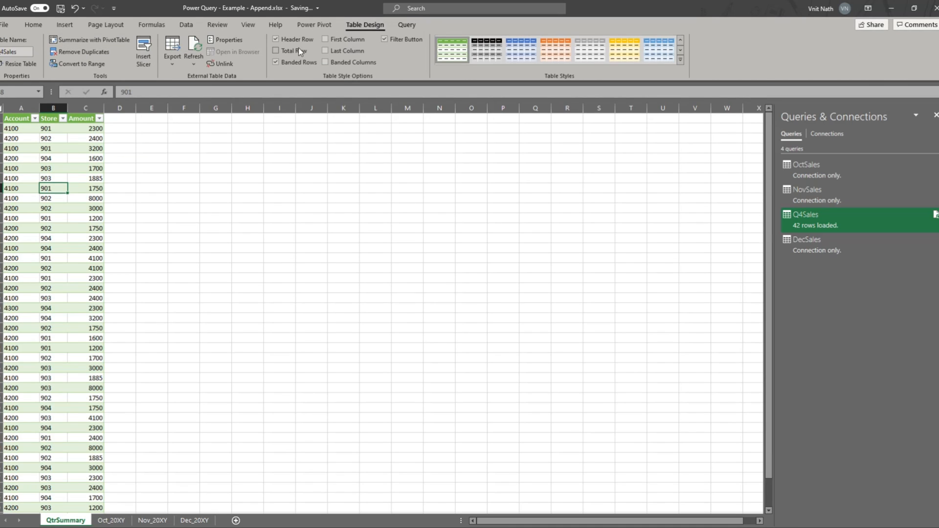
{"action": "left_click", "coordinate": [89, 44]}
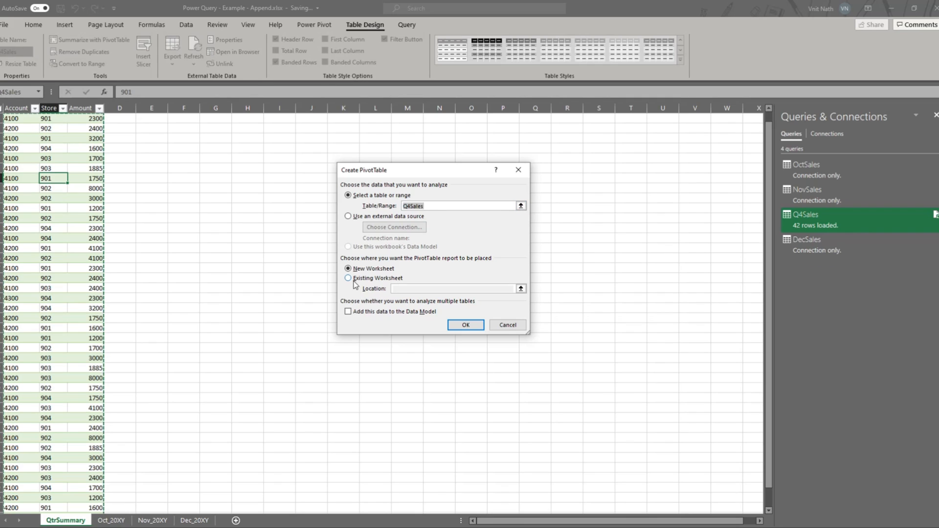
{"action": "left_click", "coordinate": [355, 278]}
{"action": "left_click", "coordinate": [193, 128]}
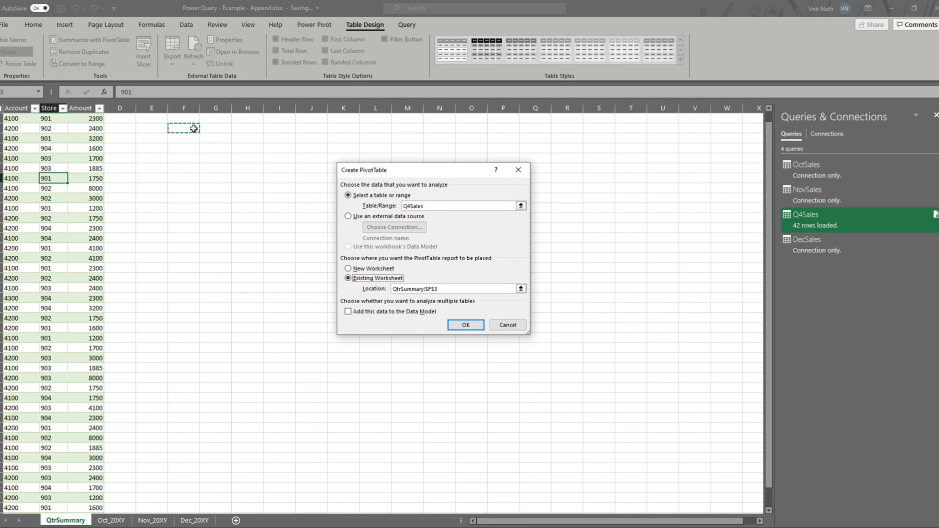
{"action": "left_click", "coordinate": [464, 325]}
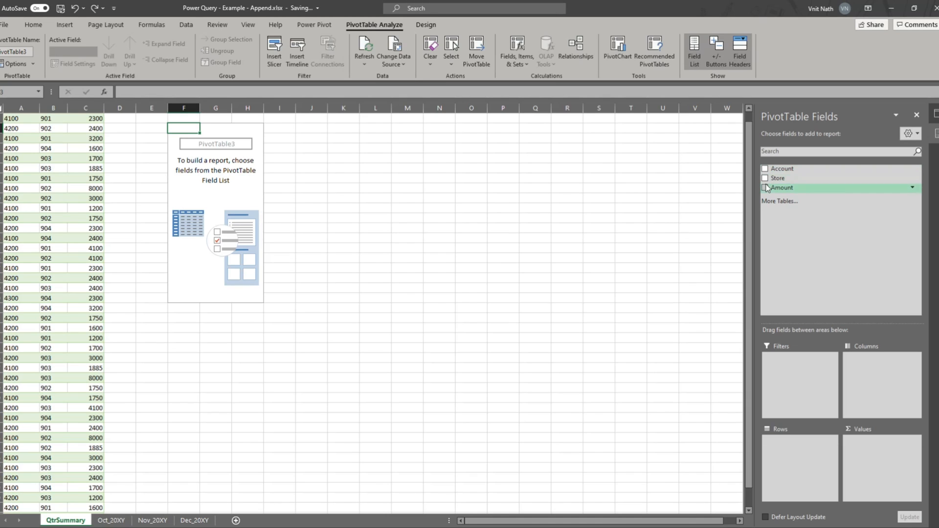
Summarize the sum of Amount in the PivotTable with Store as the outer row field and Account nested below it.
{"action": "left_click", "coordinate": [765, 168]}
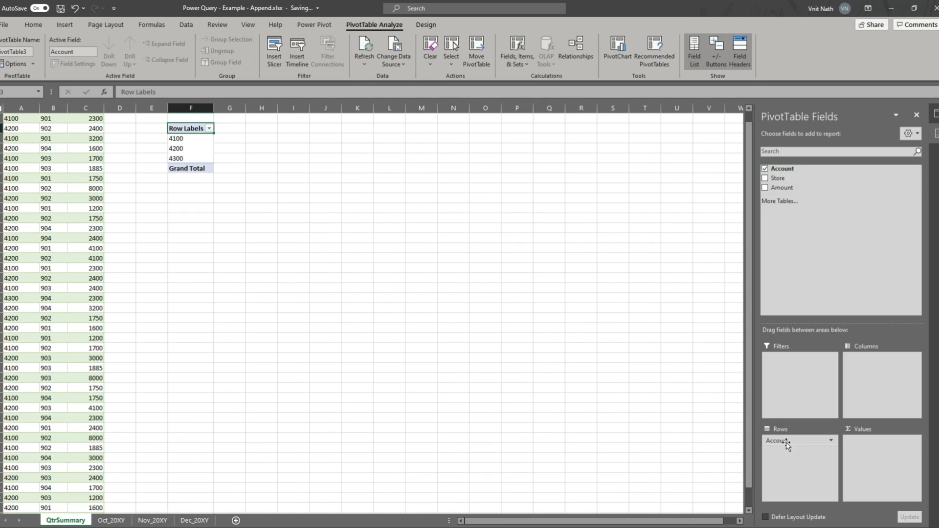
{"action": "left_click", "coordinate": [765, 189]}
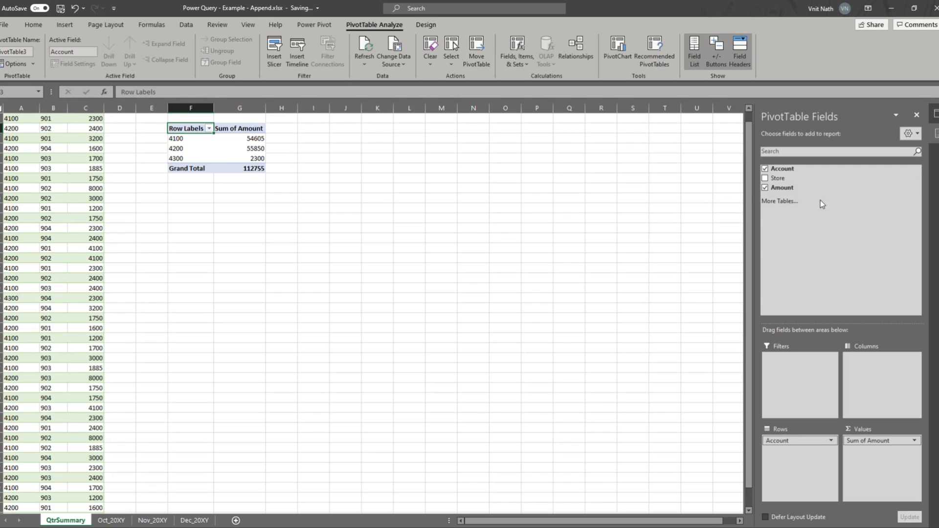
{"action": "left_click", "coordinate": [765, 179]}
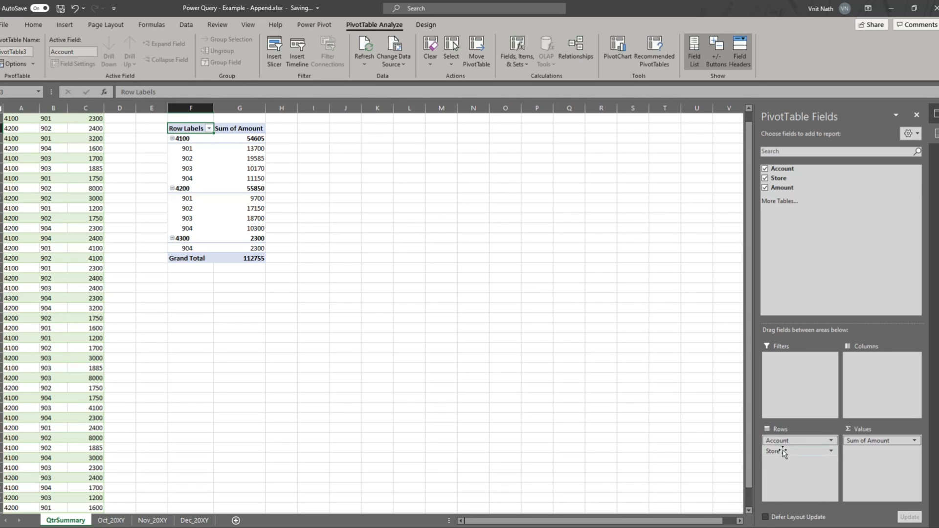
{"action": "left_click_drag", "start_coordinate": [784, 452], "coordinate": [790, 436]}
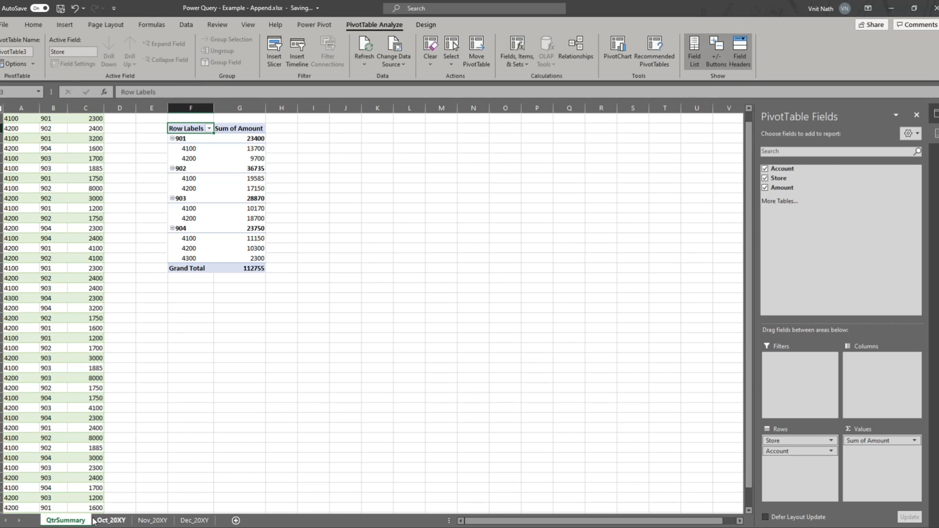
Review the source tables on the Oct_20XY, Nov_20XY and Dec_20XY sheets and return to the QtrSummary PivotTable.
{"action": "left_click", "coordinate": [111, 520]}
{"action": "left_click", "coordinate": [152, 520]}
{"action": "left_click", "coordinate": [177, 522]}
{"action": "left_click", "coordinate": [168, 521]}
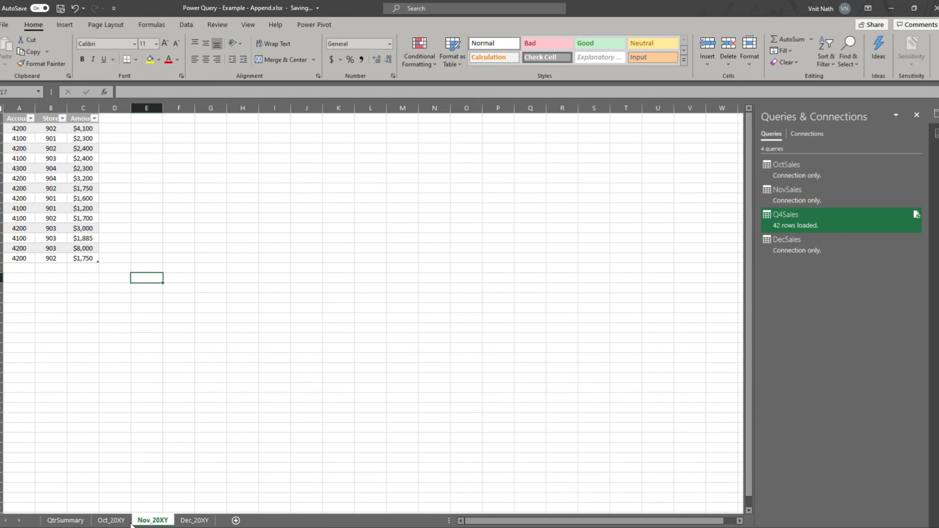
{"action": "left_click", "coordinate": [111, 520]}
{"action": "left_click", "coordinate": [1, 129]}
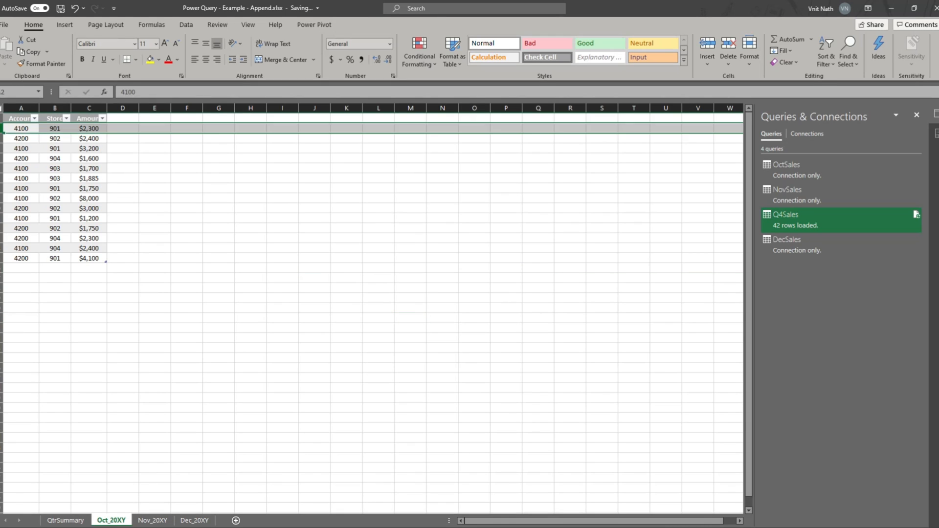
{"action": "left_click", "coordinate": [1, 139]}
{"action": "left_click", "coordinate": [1, 149]}
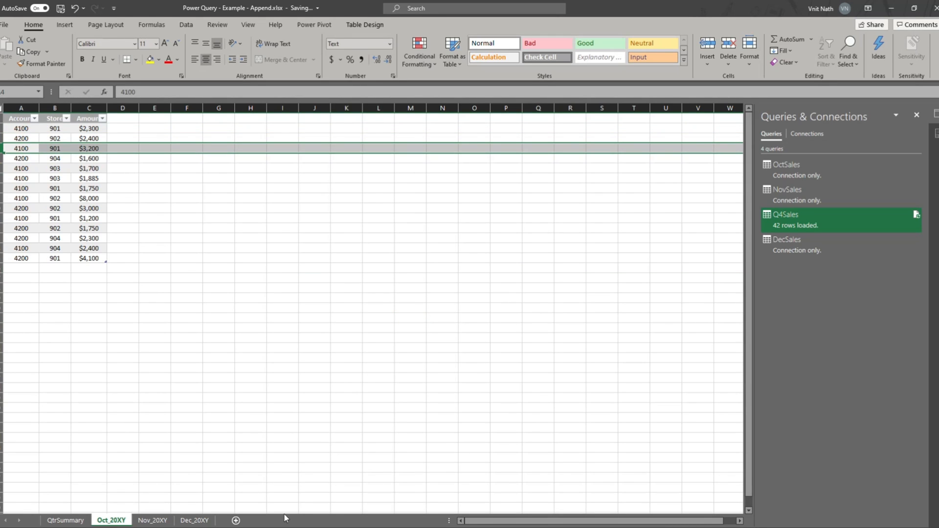
{"action": "left_click", "coordinate": [154, 520]}
{"action": "left_click", "coordinate": [185, 521]}
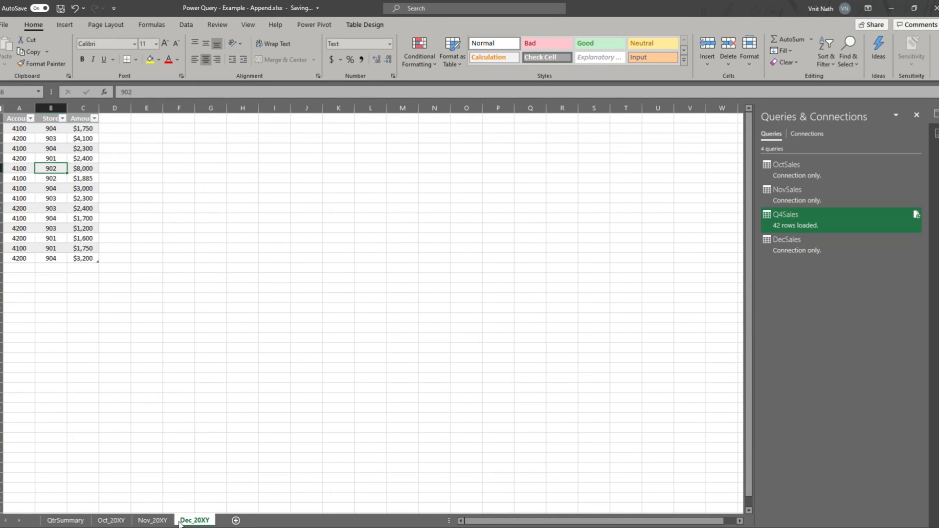
{"action": "left_click", "coordinate": [153, 520]}
{"action": "left_click", "coordinate": [111, 521]}
{"action": "left_click", "coordinate": [69, 522]}
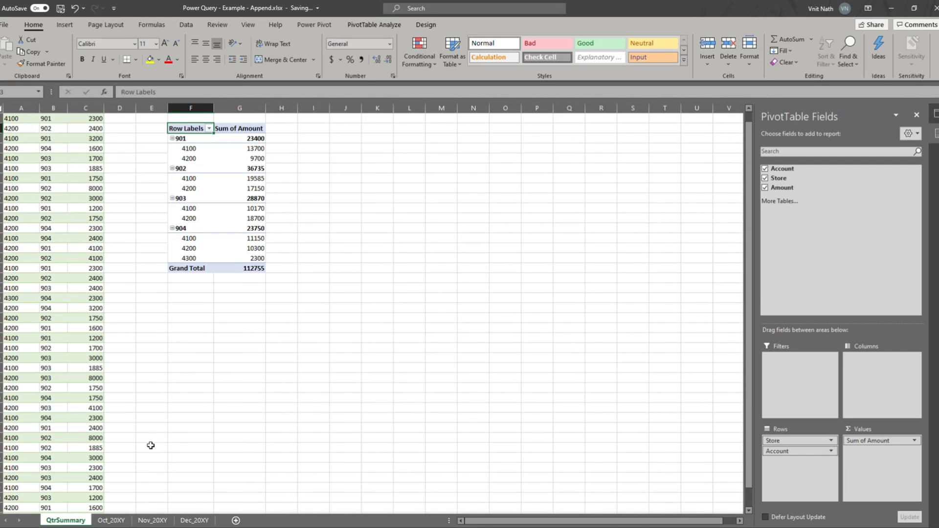
Compare the Q4Sales table and PivotTable on QtrSummary with the source tables on the Oct_20XY, Nov_20XY and Dec_20XY sheets.
{"action": "left_click", "coordinate": [189, 368]}
{"action": "scroll", "coordinate": [77, 288], "scroll_direction": "up", "scroll_amount": 1}
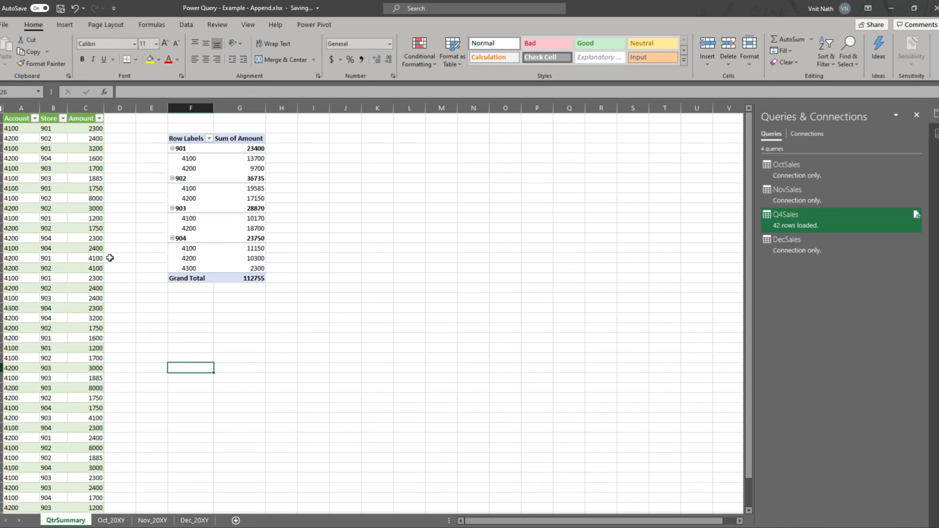
{"action": "left_click", "coordinate": [180, 150]}
{"action": "left_click", "coordinate": [189, 178]}
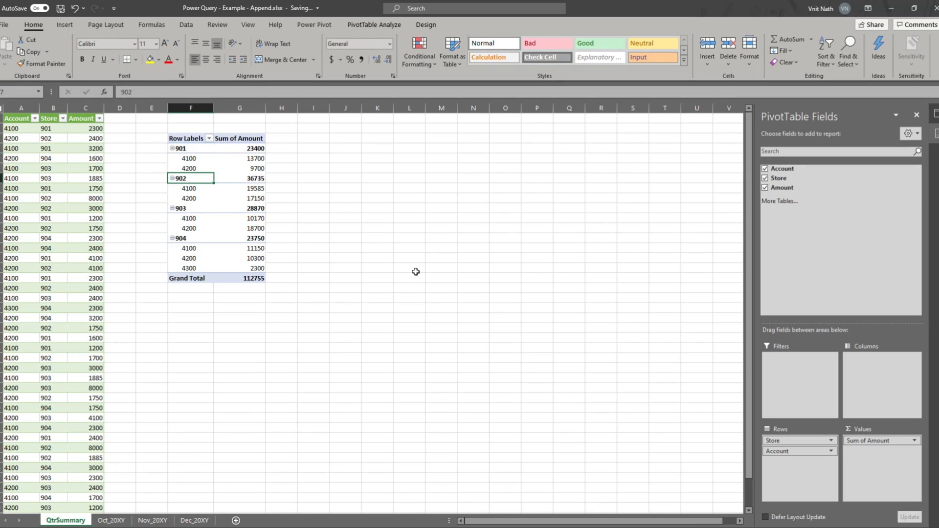
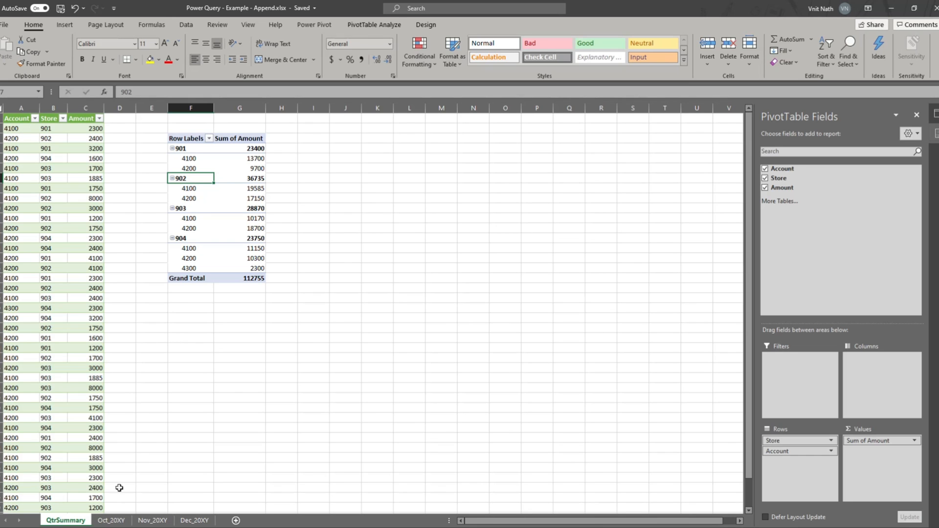
{"action": "left_click", "coordinate": [112, 521]}
{"action": "key", "text": "ctrl+Page_Down"}
{"action": "key", "text": "ctrl+Page_Down"}
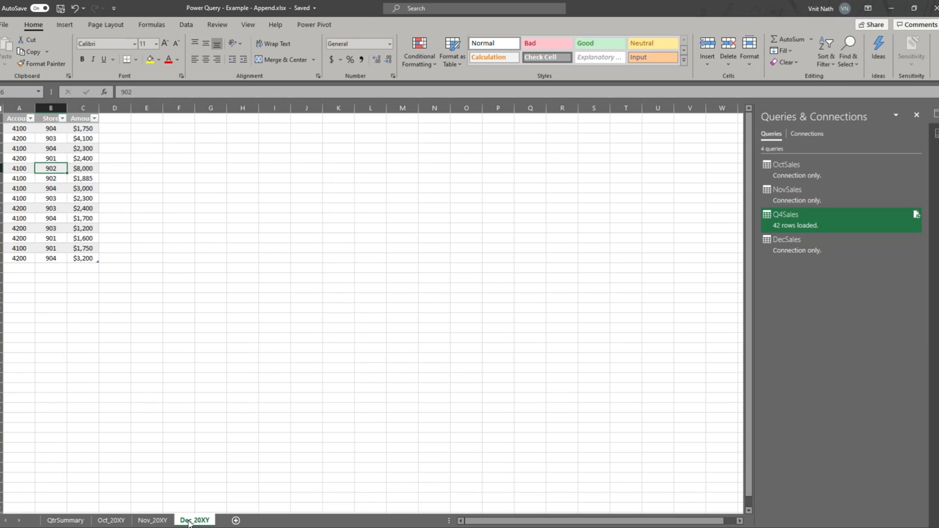
{"action": "key", "text": "ctrl+Page_Up"}
{"action": "left_click", "coordinate": [102, 522]}
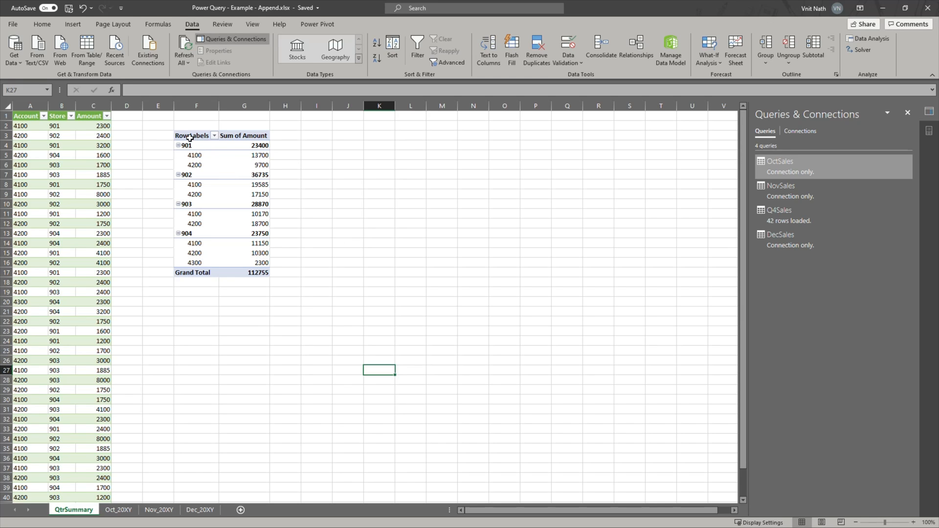
Examine the PivotTable on QtrSummary from the Row Labels header through the Grand Total row.
{"action": "left_click_drag", "start_coordinate": [191, 138], "coordinate": [245, 274]}
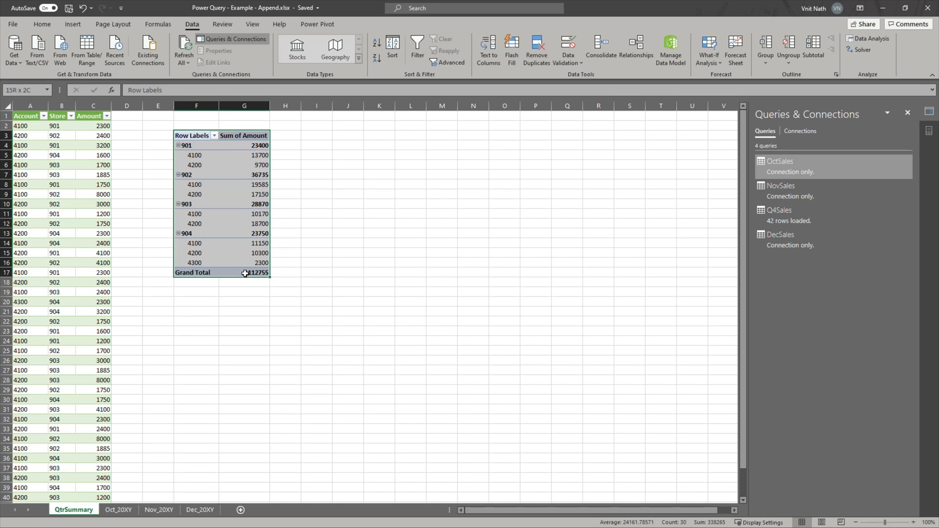
{"action": "left_click_drag", "start_coordinate": [245, 272], "coordinate": [247, 263]}
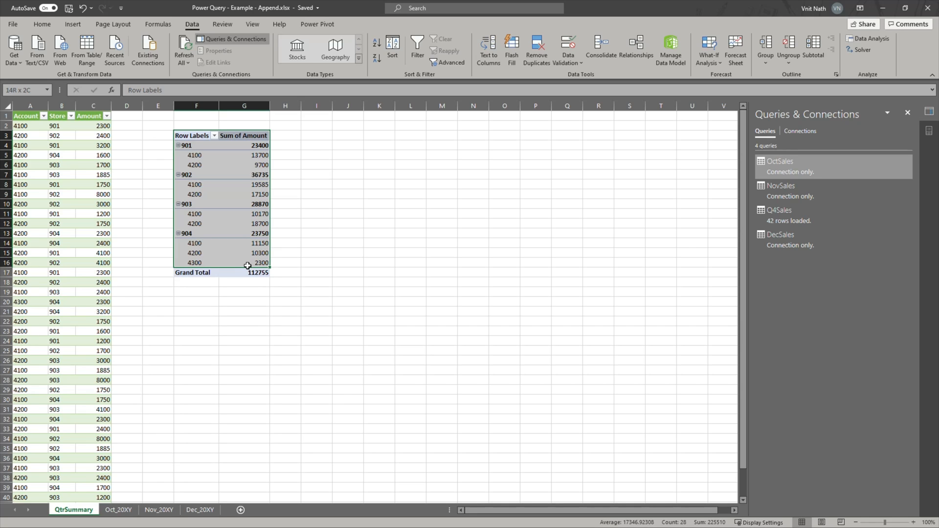
{"action": "left_click_drag", "start_coordinate": [247, 266], "coordinate": [248, 273]}
{"action": "left_click", "coordinate": [230, 299]}
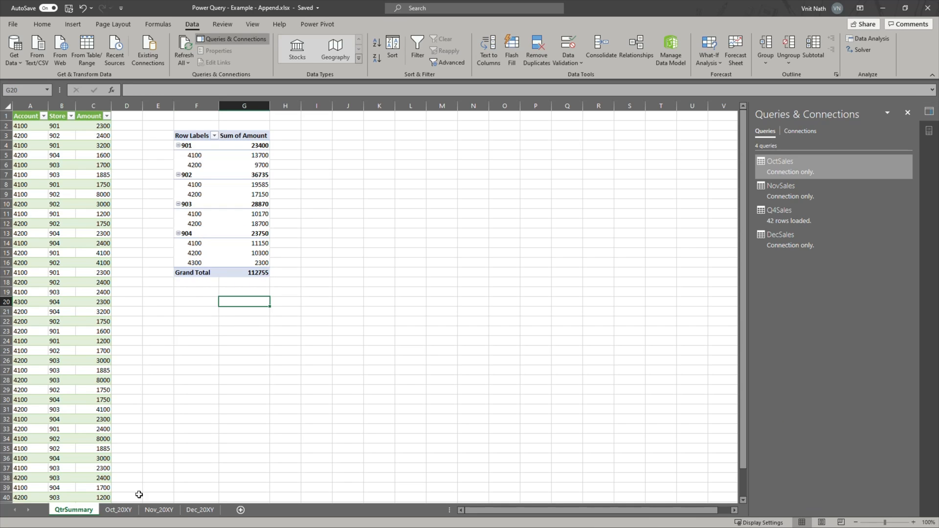
Look through the monthly sales tables on the Oct_20XY, Nov_20XY and Dec_20XY sheets and return to QtrSummary.
{"action": "left_click", "coordinate": [119, 509]}
{"action": "left_click", "coordinate": [159, 509]}
{"action": "left_click", "coordinate": [184, 512]}
{"action": "left_click", "coordinate": [159, 510]}
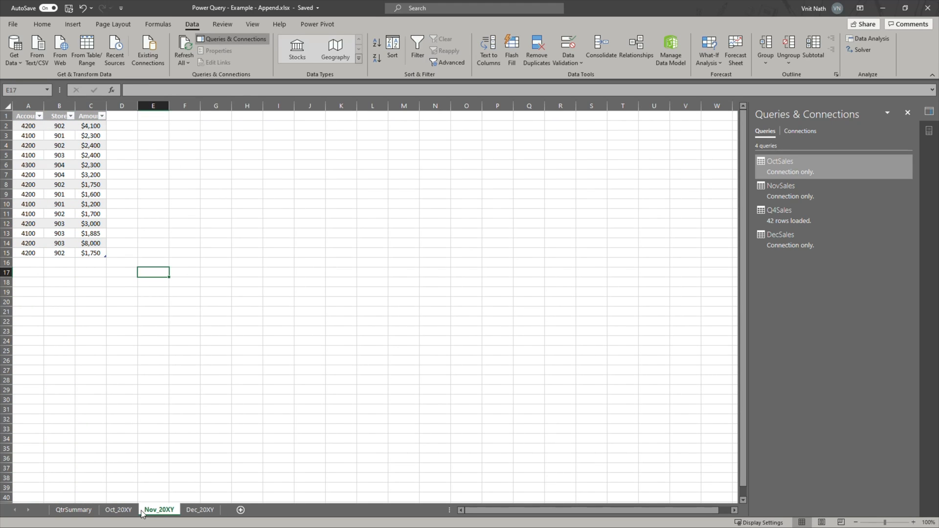
{"action": "left_click", "coordinate": [118, 510]}
{"action": "left_click", "coordinate": [319, 360]}
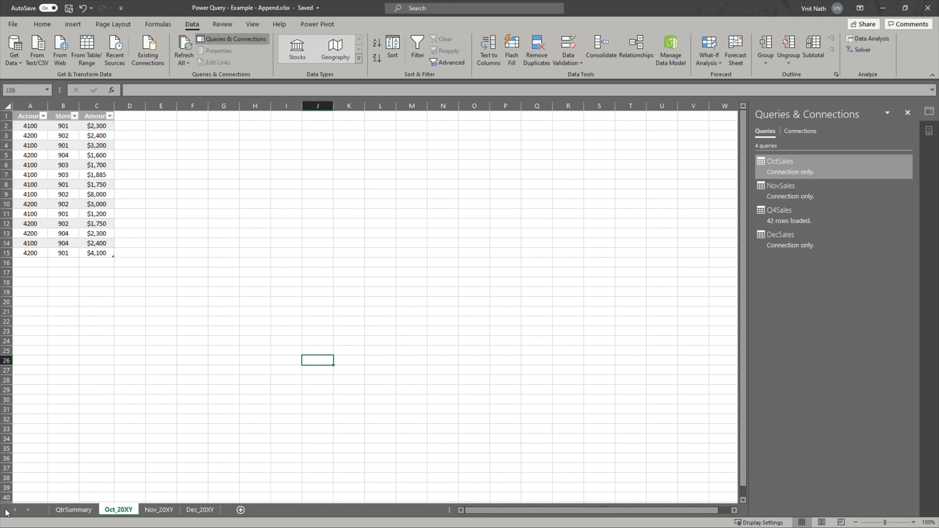
{"action": "left_click", "coordinate": [82, 505]}
{"action": "left_click", "coordinate": [353, 254]}
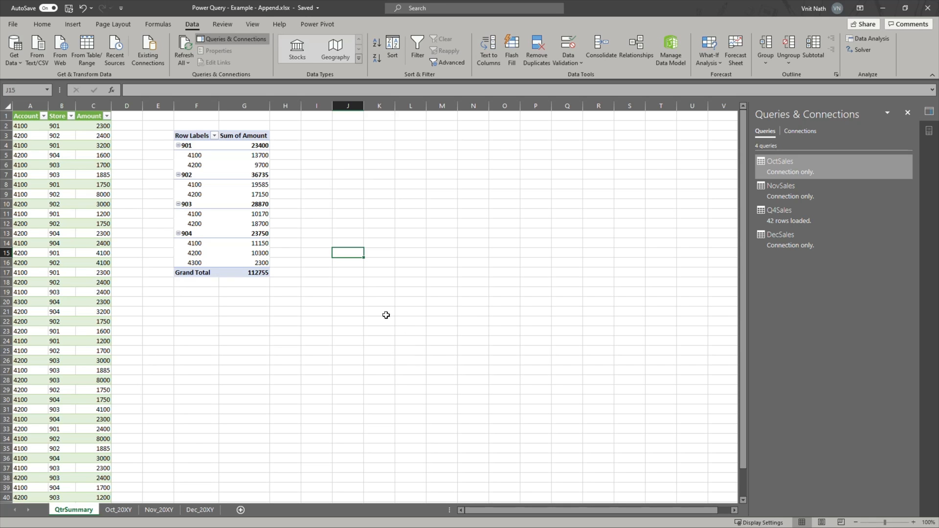
Compare the appended Q4Sales table in columns A to C with the PivotTable in columns F and G.
{"action": "left_click", "coordinate": [315, 341]}
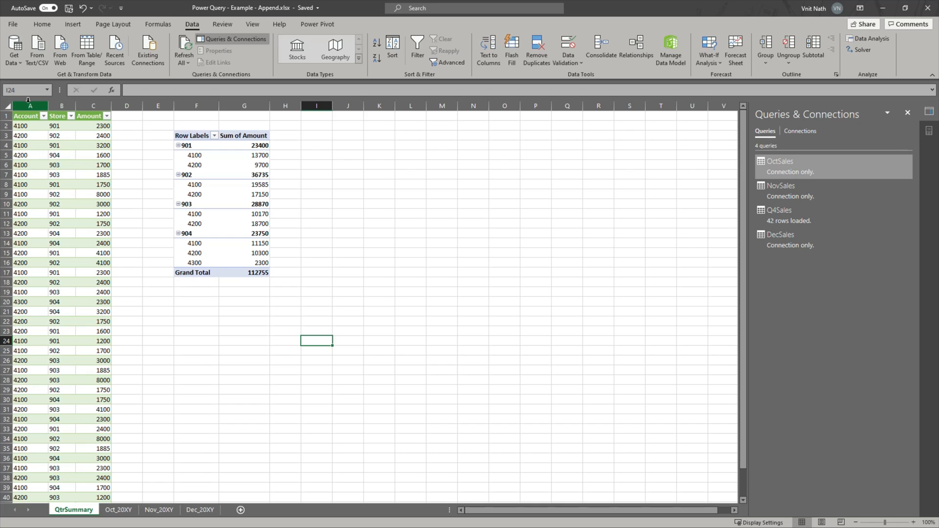
{"action": "left_click_drag", "start_coordinate": [28, 100], "coordinate": [83, 105]}
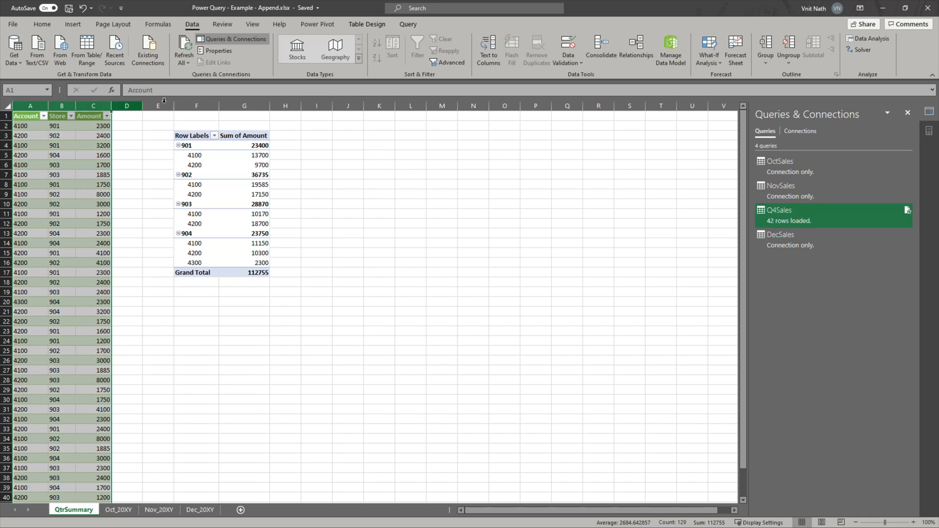
{"action": "left_click_drag", "start_coordinate": [191, 105], "coordinate": [234, 107]}
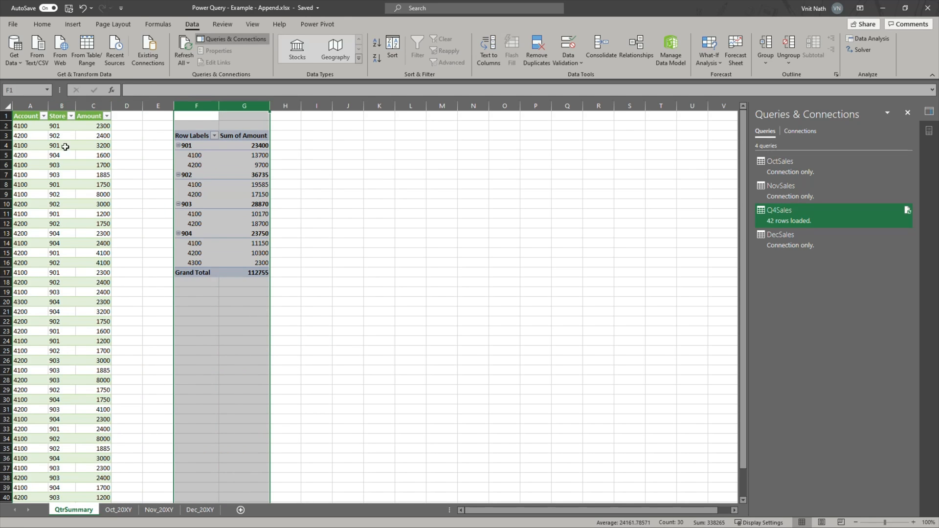
{"action": "left_click", "coordinate": [128, 136]}
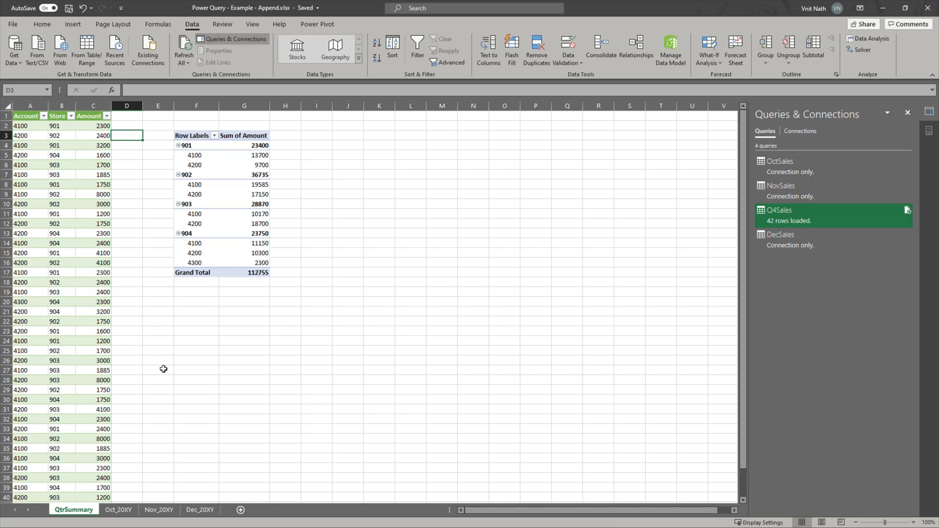
{"action": "left_click", "coordinate": [279, 355]}
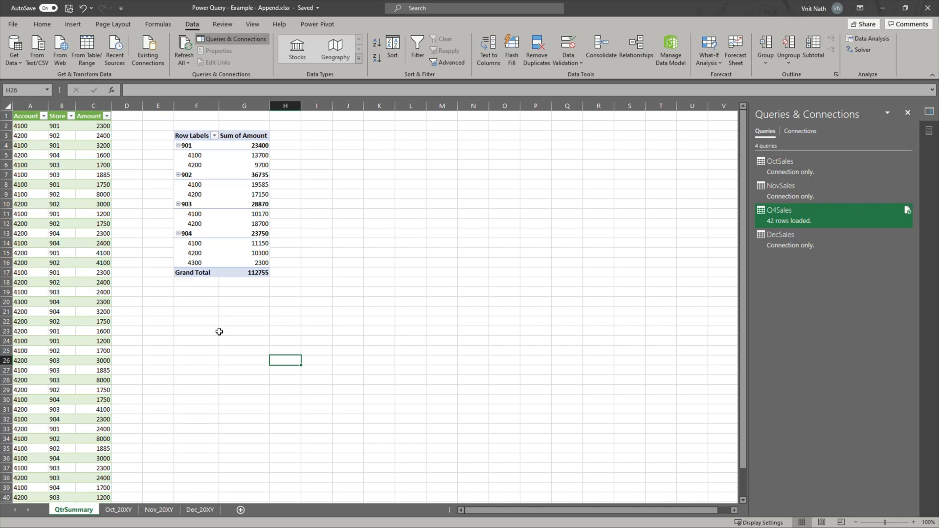
Create a blank query and check that the formula bar is displayed in the Power Query Editor.
{"action": "left_click", "coordinate": [17, 59]}
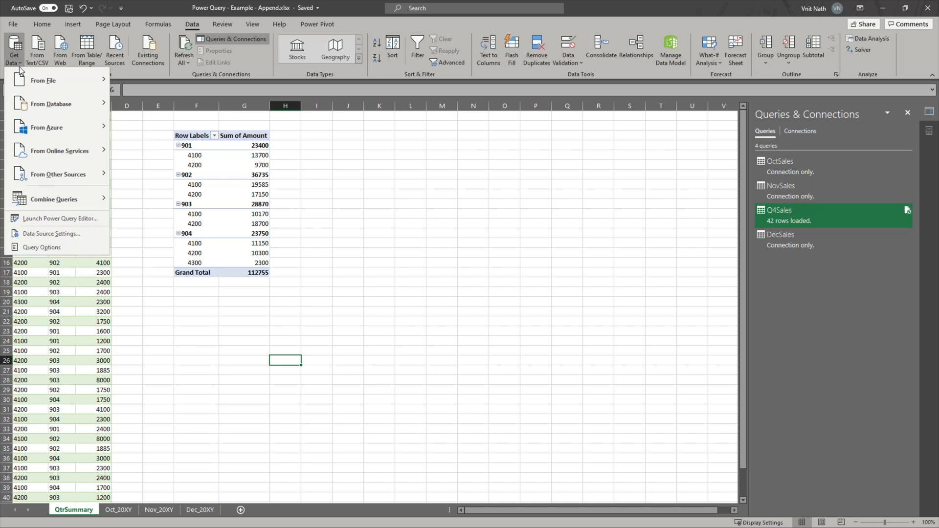
{"action": "mouse_move", "coordinate": [60, 175]}
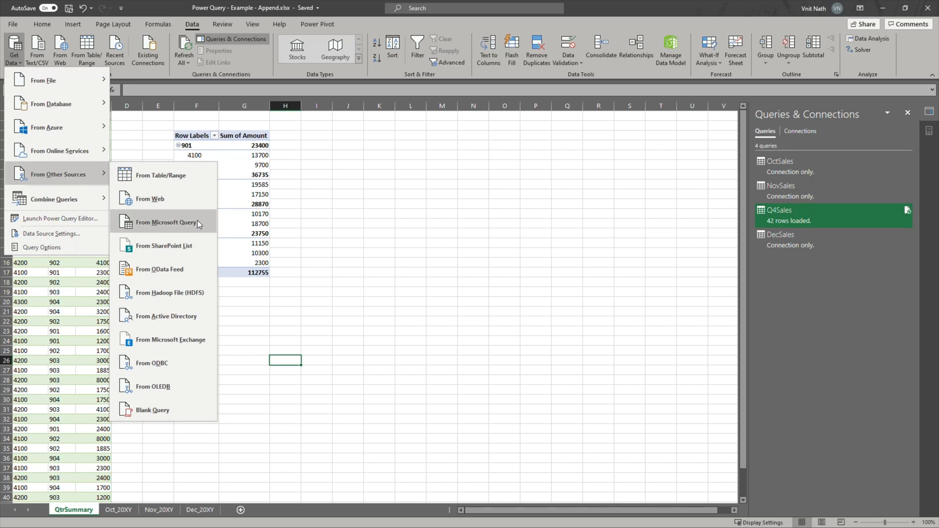
{"action": "left_click", "coordinate": [205, 405]}
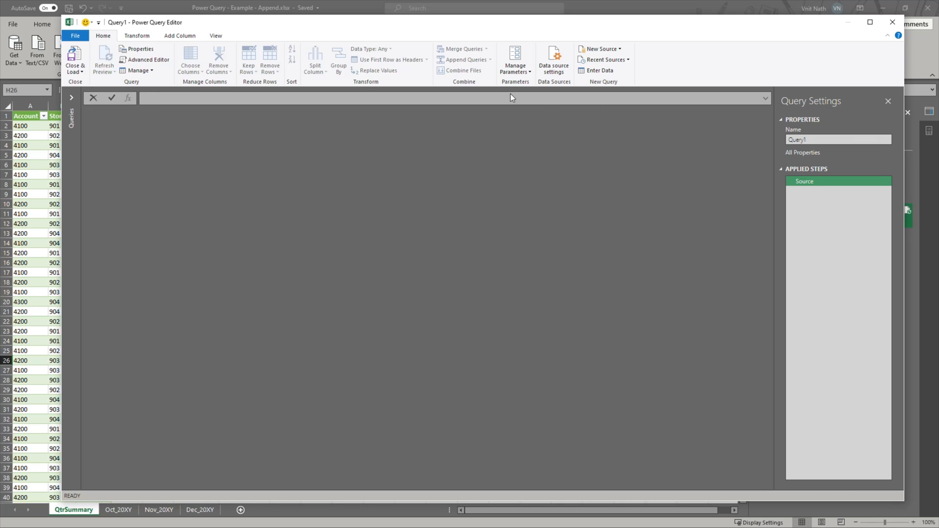
{"action": "left_click", "coordinate": [216, 36]}
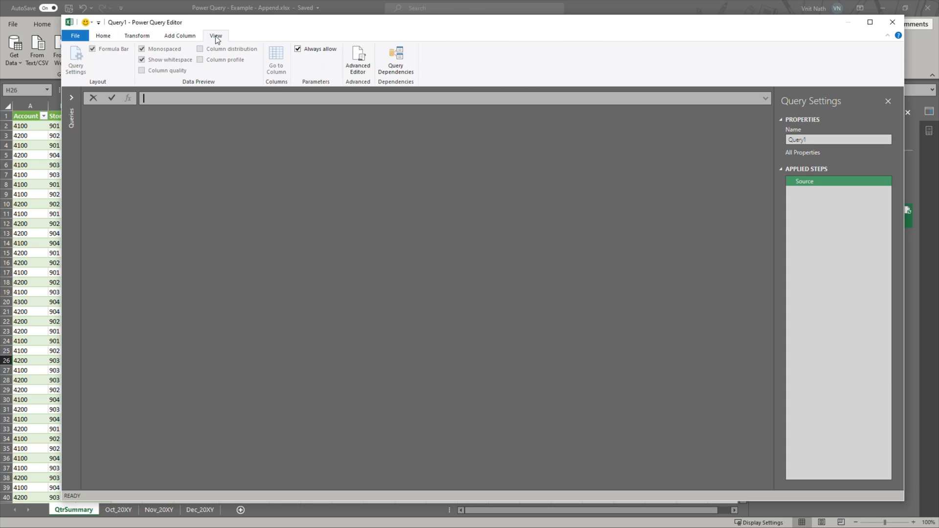
{"action": "left_click", "coordinate": [93, 50]}
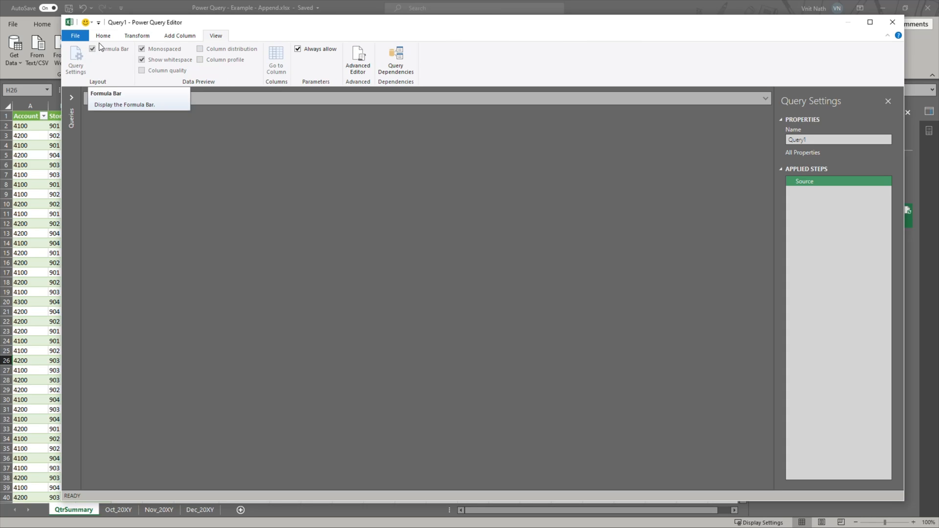
{"action": "left_click", "coordinate": [103, 36]}
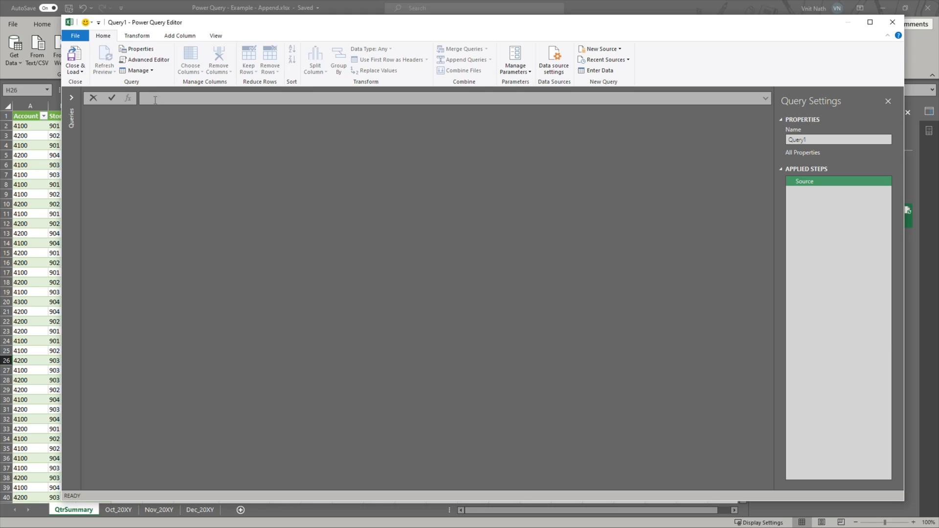
Enter the formula =Excel.CurrentWorkbook() in the blank query to list all tables in the workbook.
{"action": "type", "text": "=Exc"}
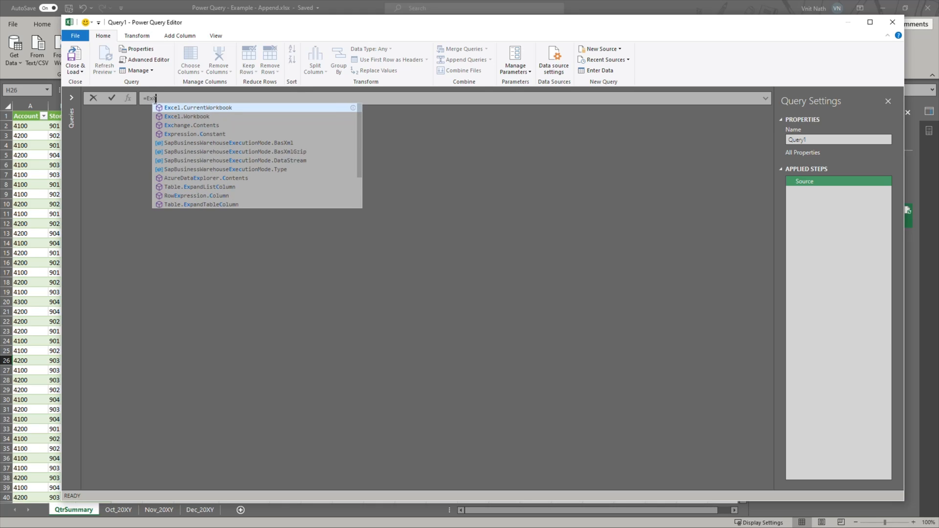
{"action": "type", "text": "el"}
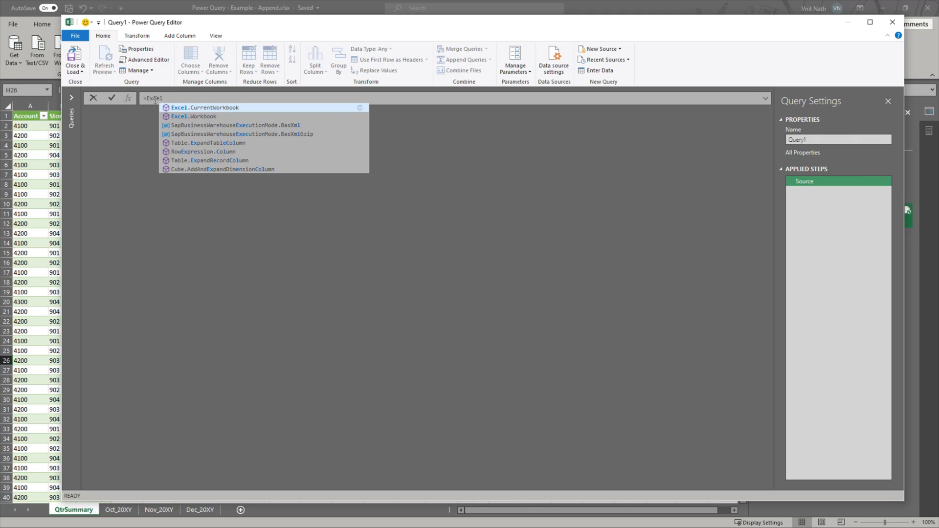
{"action": "left_click", "coordinate": [224, 109]}
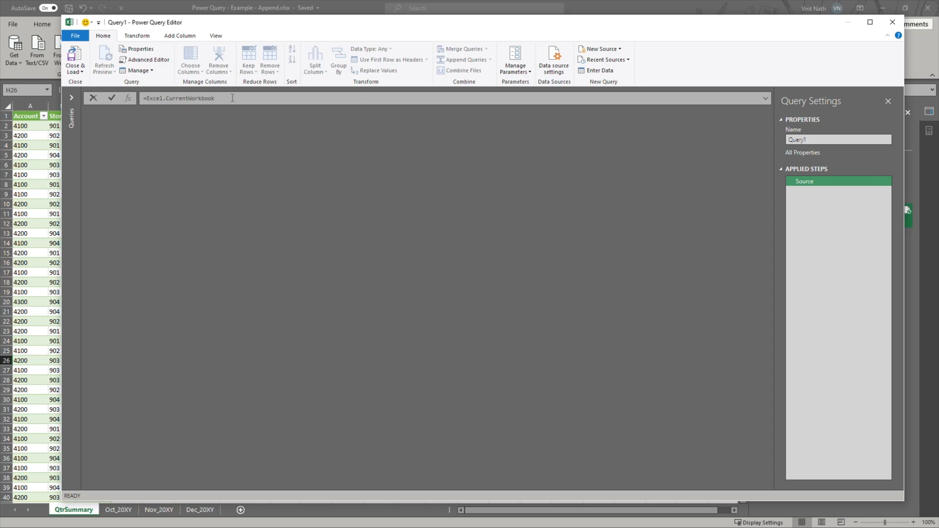
{"action": "type", "text": "()"}
{"action": "key", "text": "Return"}
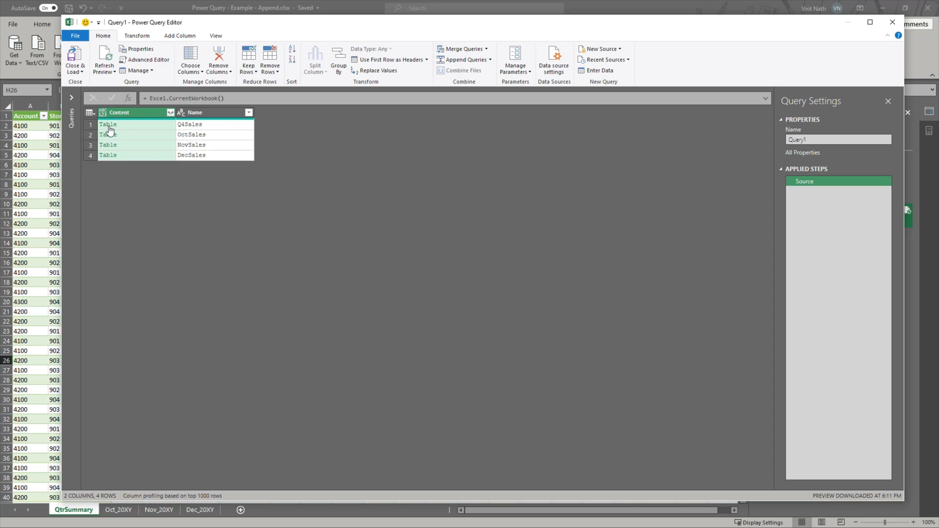
Drill into the Q4Sales table from the Content column, examine its rows, and return to the Source step.
{"action": "left_click", "coordinate": [189, 125]}
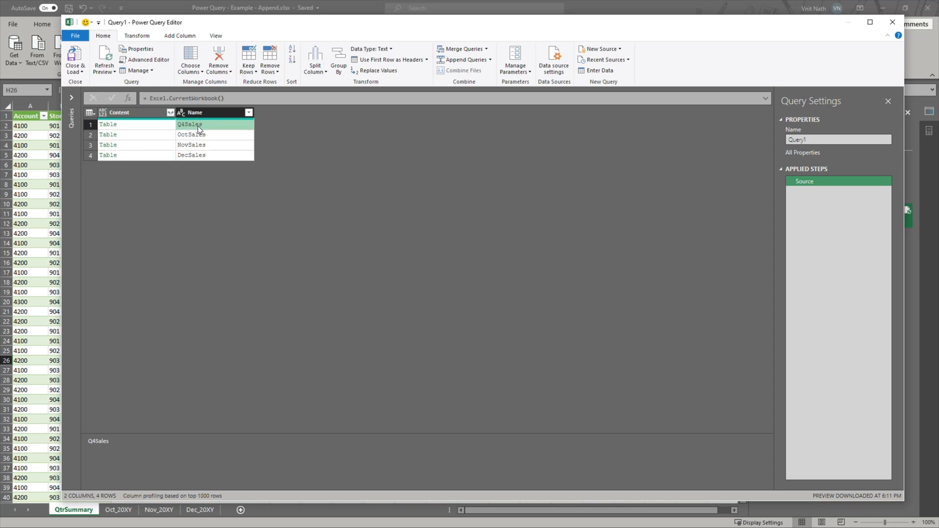
{"action": "left_click", "coordinate": [109, 130]}
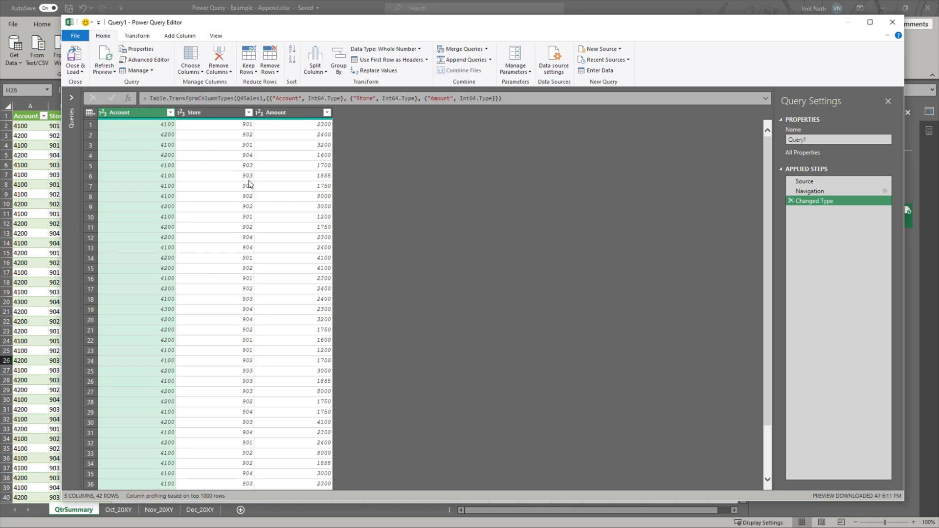
{"action": "scroll", "coordinate": [362, 215], "scroll_direction": "down", "scroll_amount": 2}
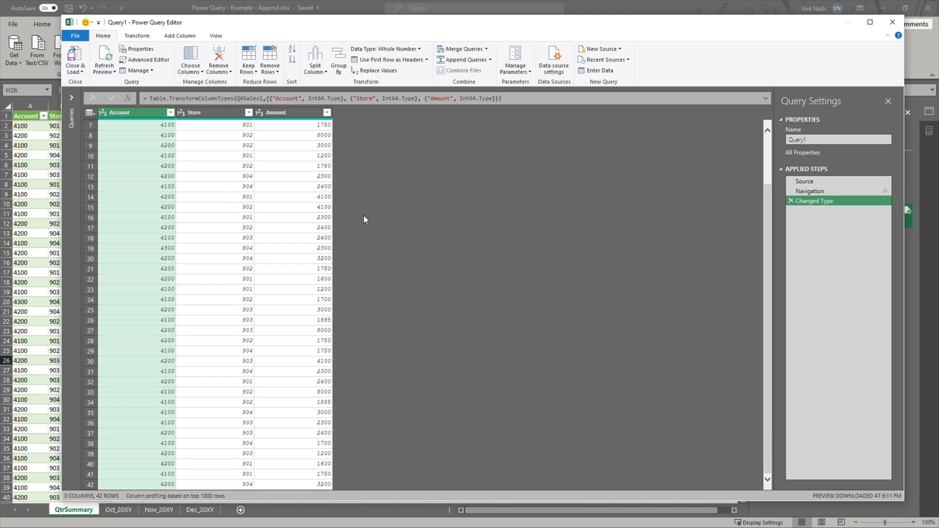
{"action": "scroll", "coordinate": [252, 311], "scroll_direction": "up", "scroll_amount": 2}
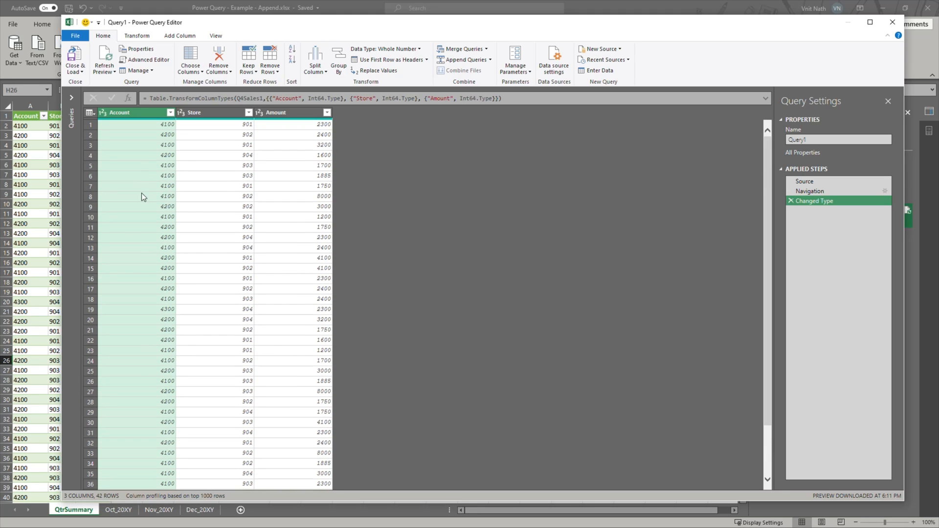
{"action": "left_click", "coordinate": [74, 112]}
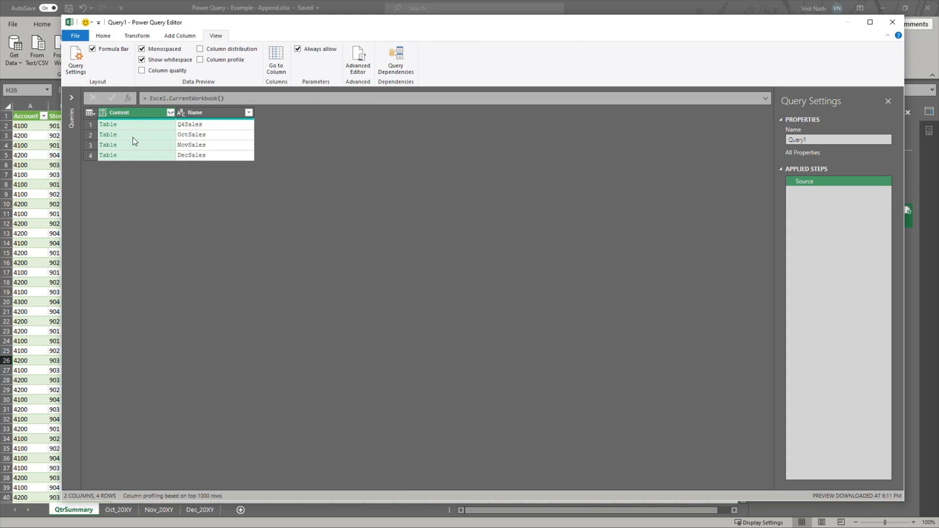
Drill into the OctSales table from the Content column and rename the query Q4SalesSummary.
{"action": "left_click", "coordinate": [213, 135]}
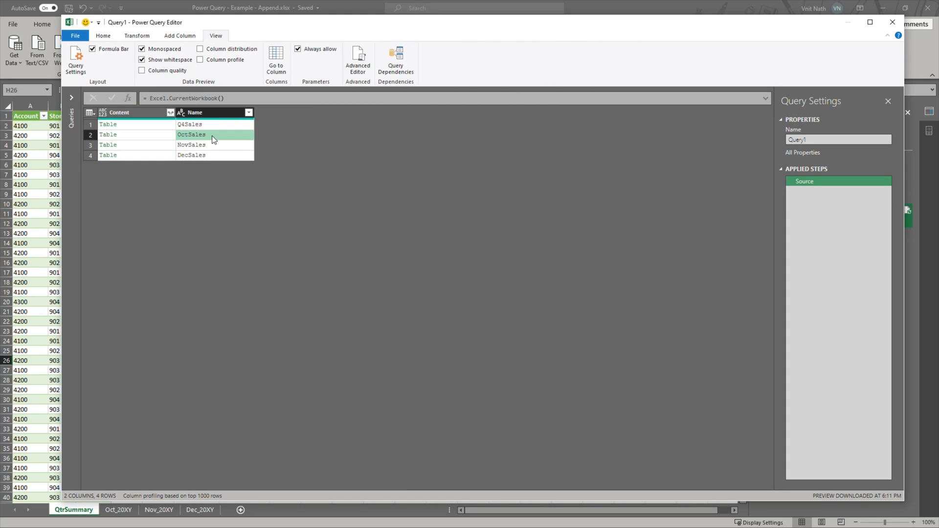
{"action": "left_click", "coordinate": [108, 136]}
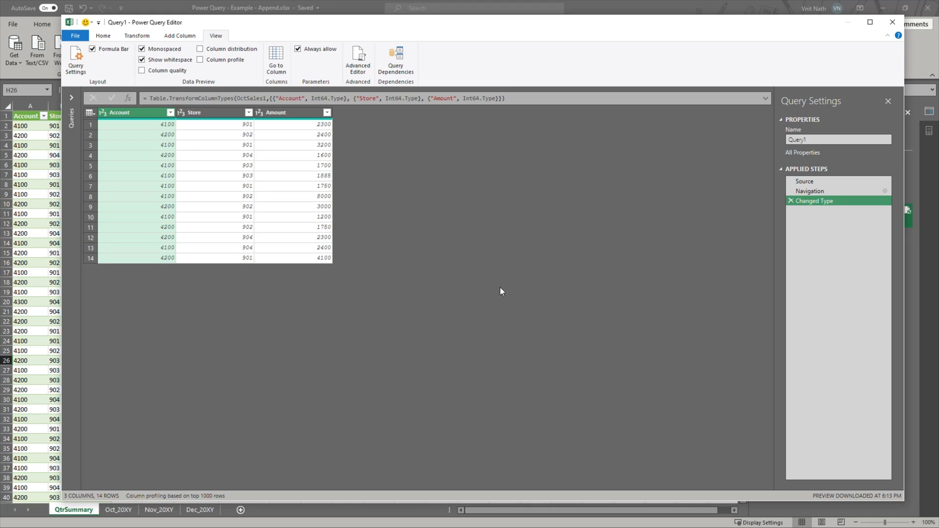
{"action": "left_click", "coordinate": [805, 140]}
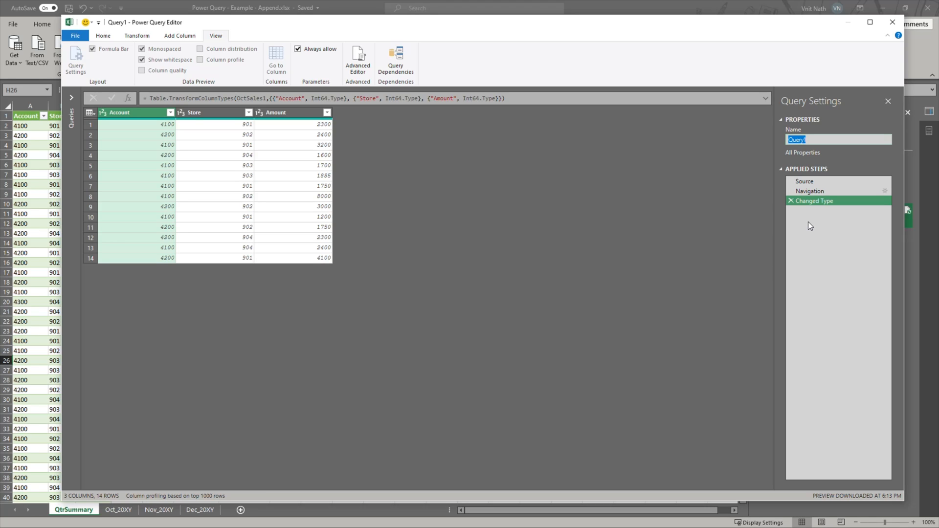
{"action": "type", "text": "Q4SalesSummary"}
{"action": "key", "text": "Return"}
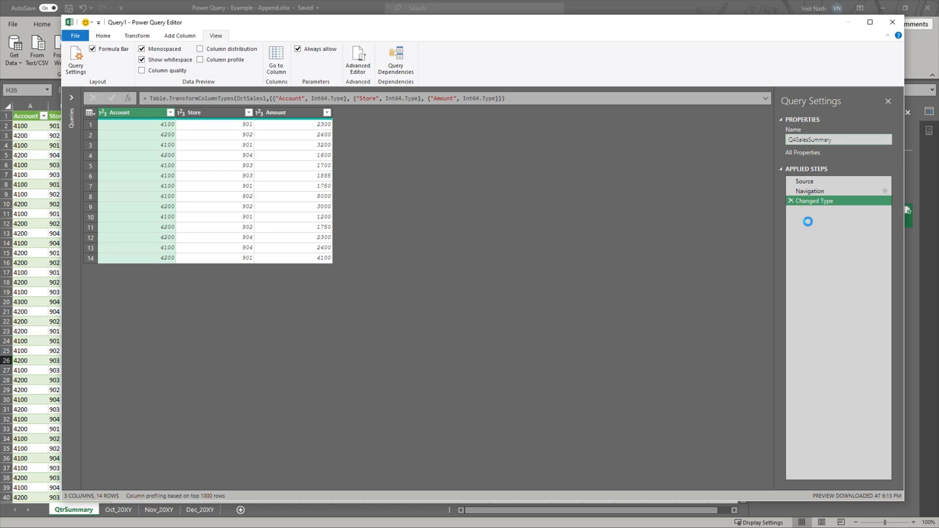
Delete the Changed Type and Navigation steps from the query and filter Q4Sales out of the Name column.
{"action": "left_click", "coordinate": [791, 202]}
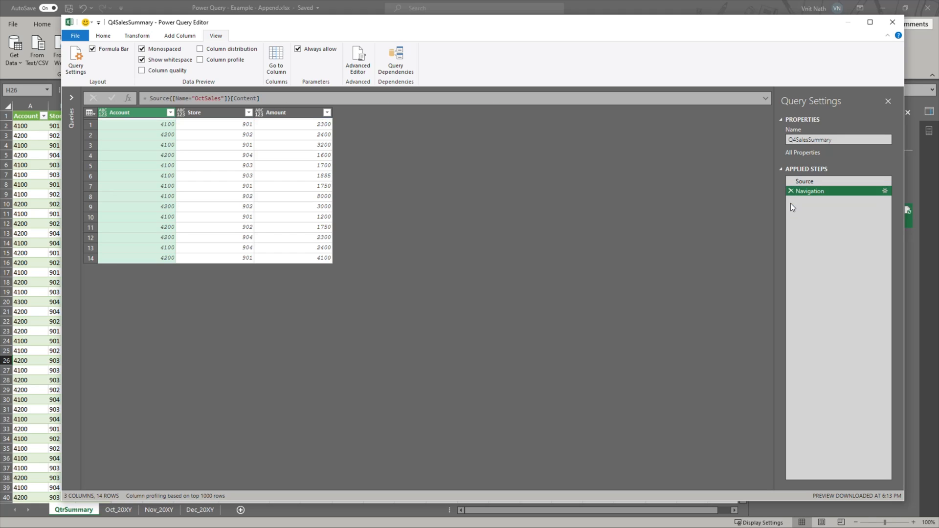
{"action": "left_click", "coordinate": [790, 191]}
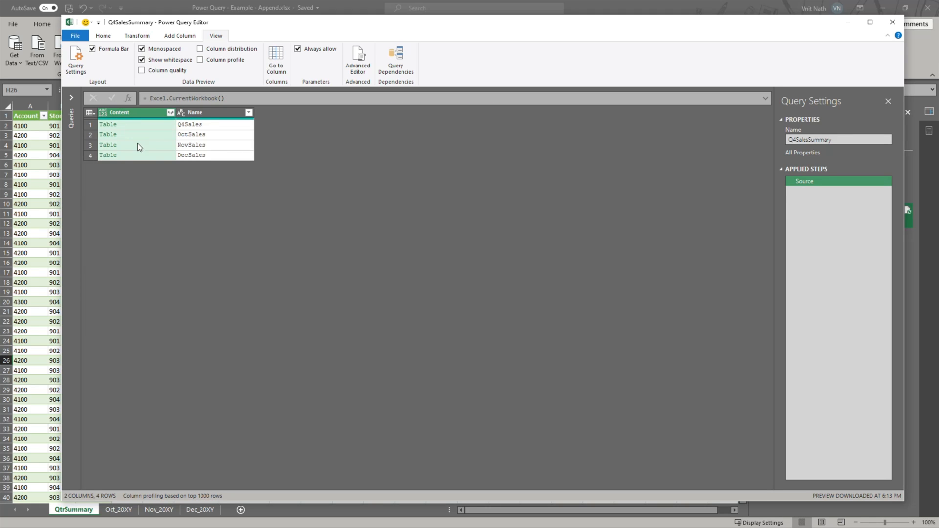
{"action": "left_click", "coordinate": [249, 113]}
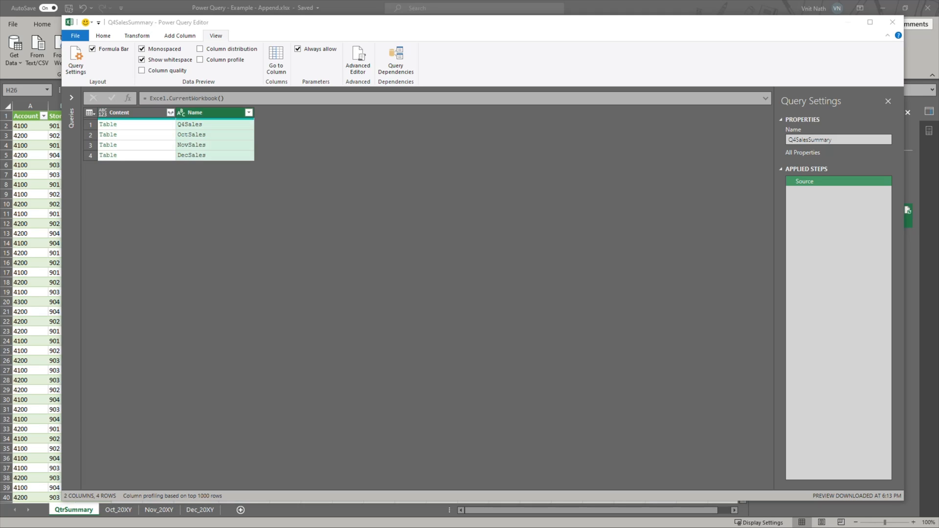
{"action": "left_click", "coordinate": [307, 239]}
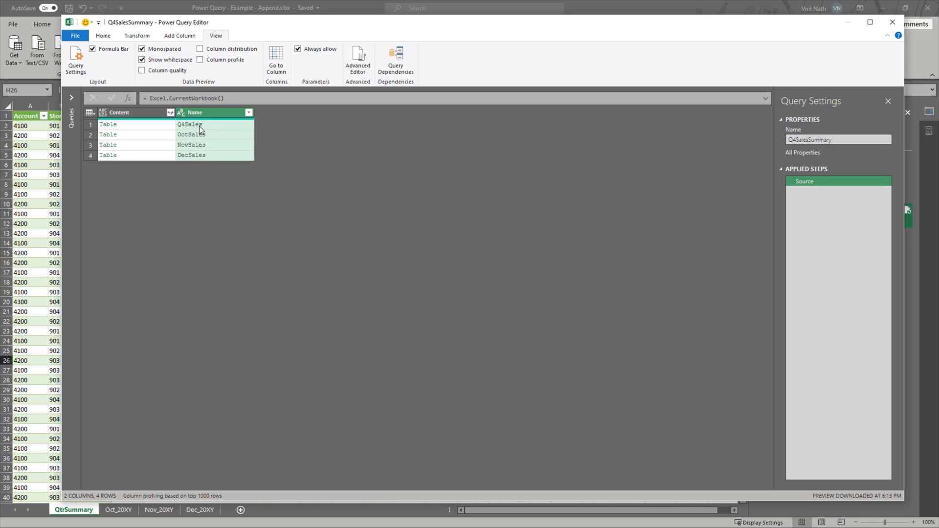
{"action": "left_click", "coordinate": [249, 113]}
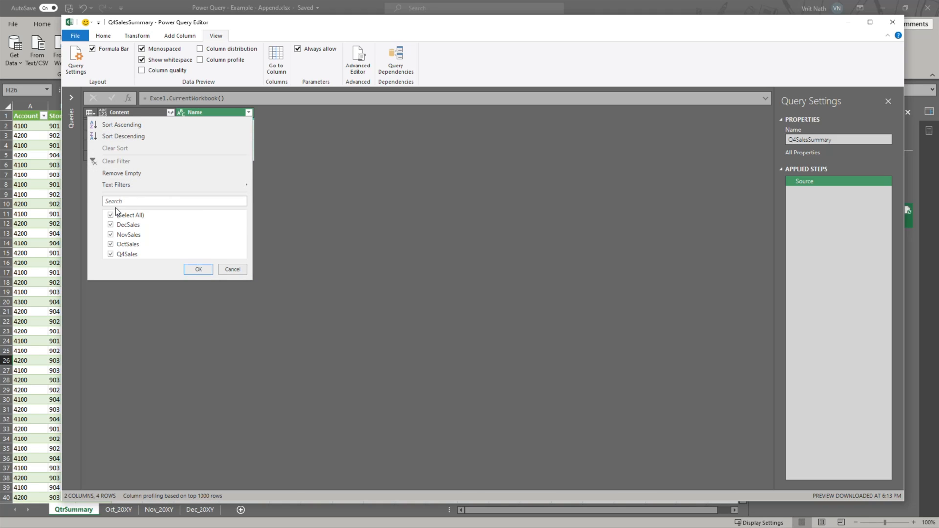
{"action": "left_click", "coordinate": [109, 254]}
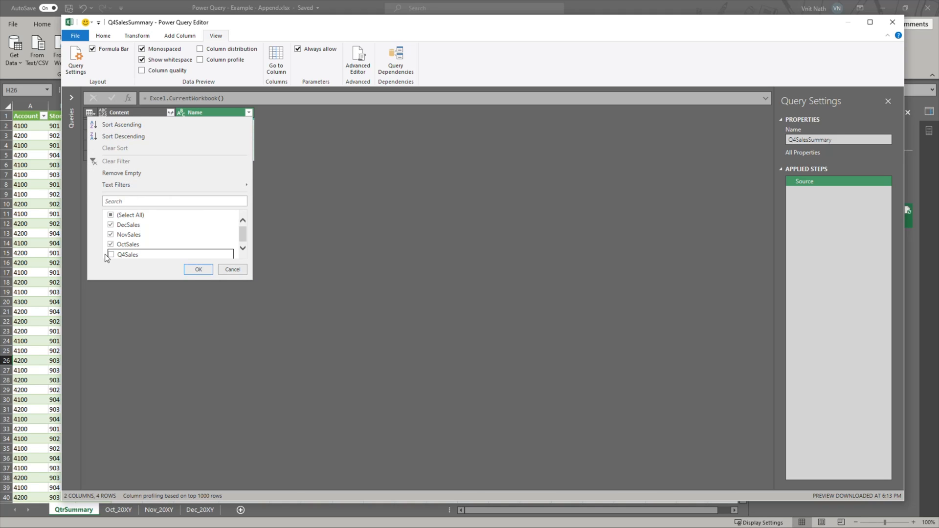
{"action": "left_click", "coordinate": [198, 269]}
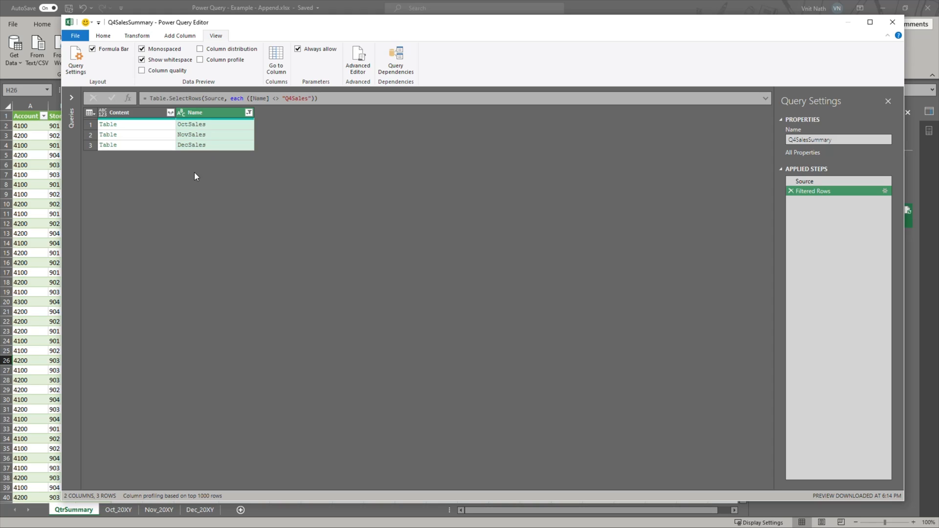
Replace the text "Sales" with " 1, " in the Name column.
{"action": "right_click", "coordinate": [211, 126]}
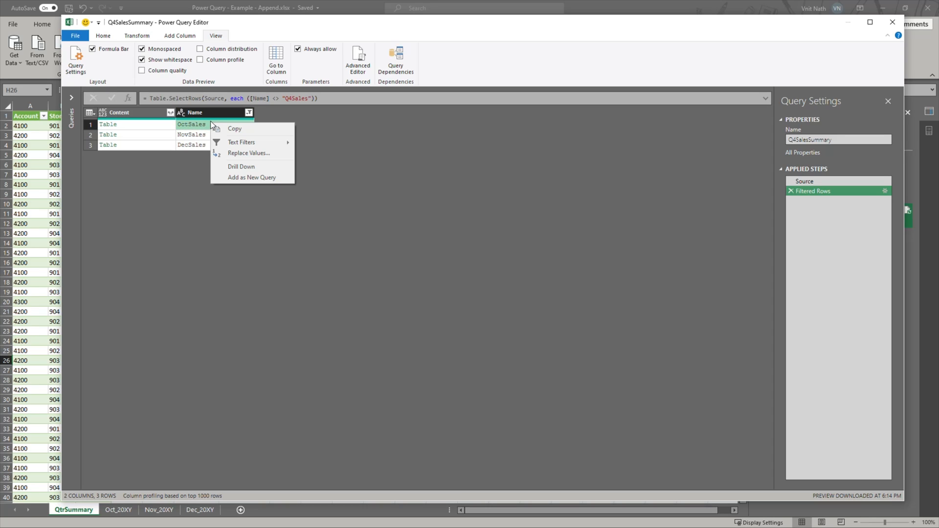
{"action": "key", "text": "Escape"}
{"action": "left_click", "coordinate": [213, 113]}
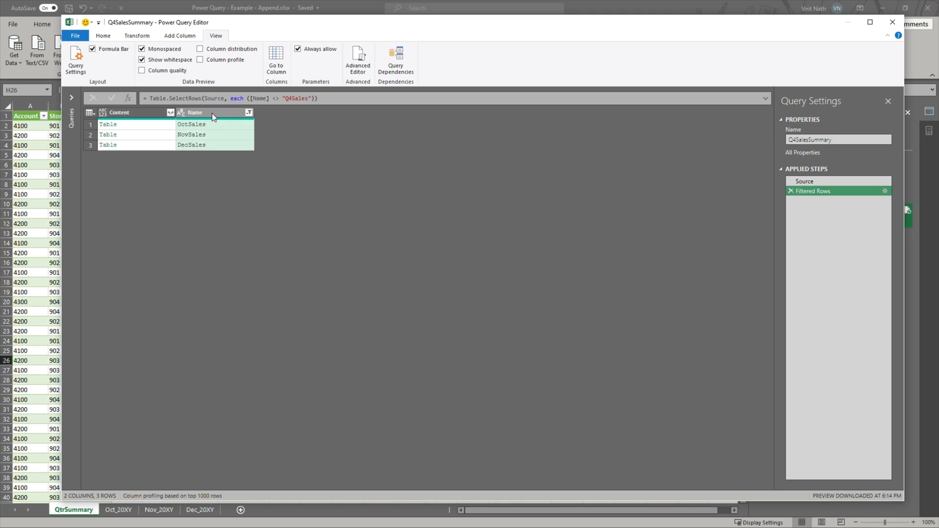
{"action": "right_click", "coordinate": [212, 113]}
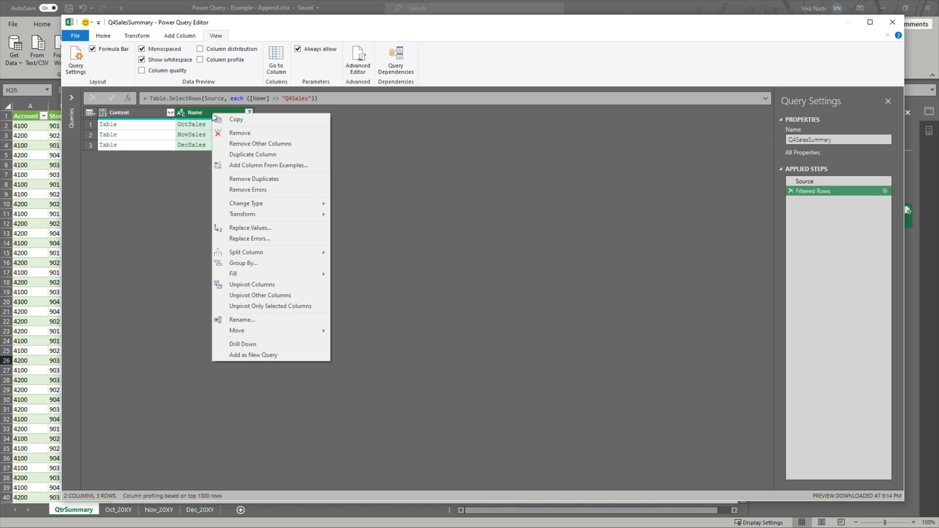
{"action": "left_click", "coordinate": [235, 230]}
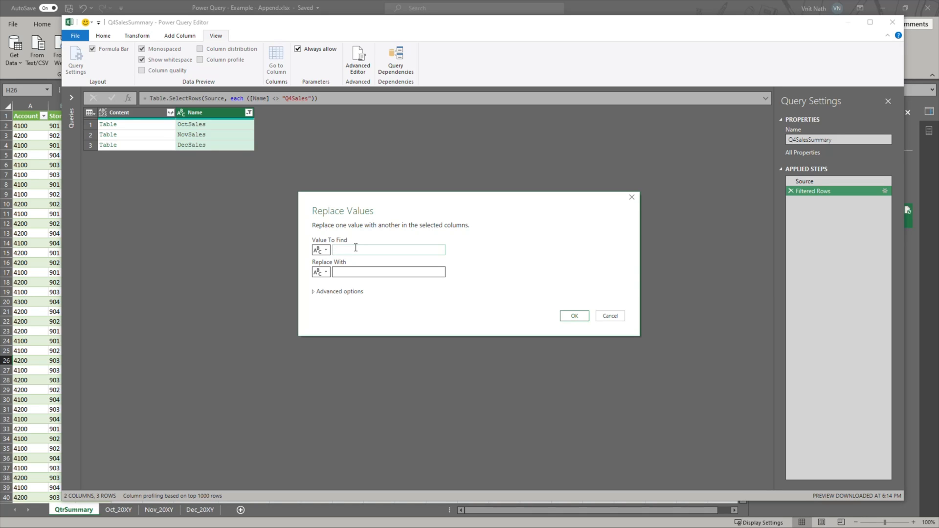
{"action": "type", "text": "Sales"}
{"action": "key", "text": "Tab"}
{"action": "key", "text": "Tab"}
{"action": "type", "text": "1,"}
{"action": "left_click", "coordinate": [573, 316]}
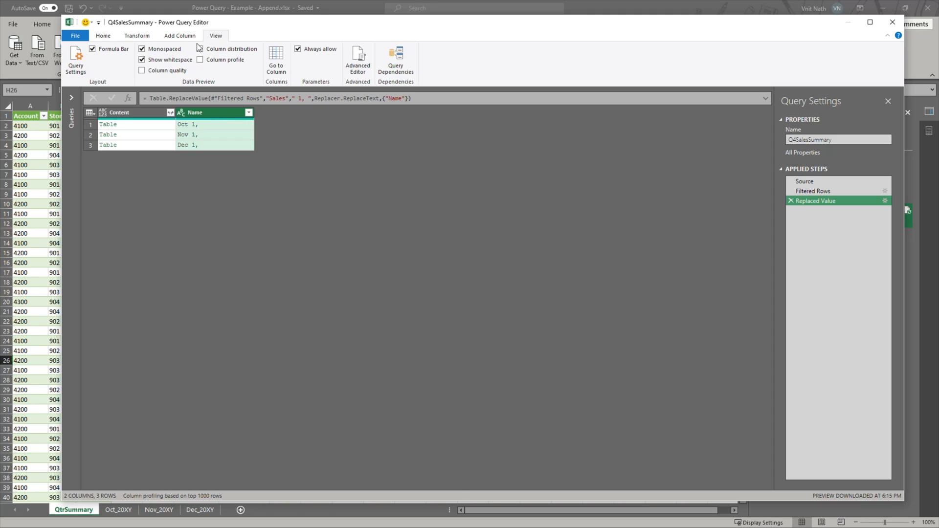
Parse the Name column values as dates and convert them to the name of the month.
{"action": "left_click", "coordinate": [133, 38]}
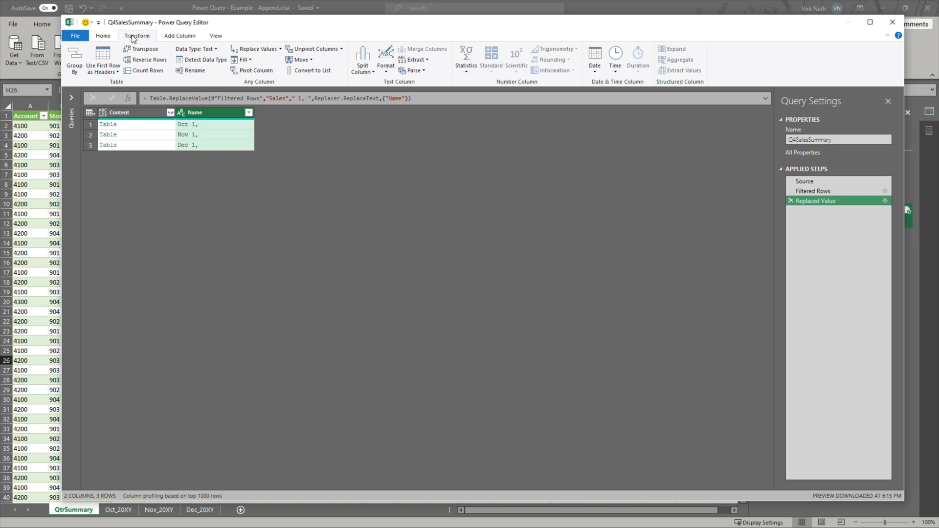
{"action": "left_click", "coordinate": [595, 72]}
{"action": "left_click", "coordinate": [615, 100]}
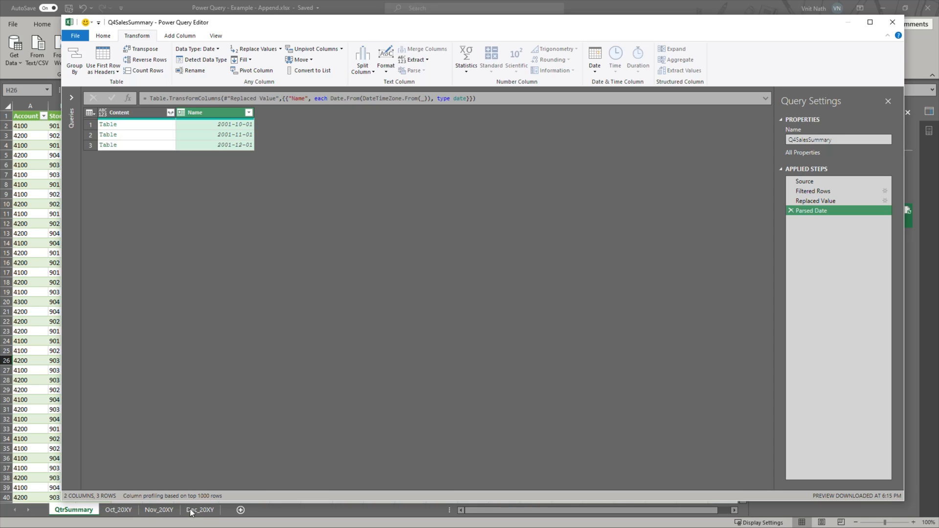
{"action": "left_click", "coordinate": [597, 68]}
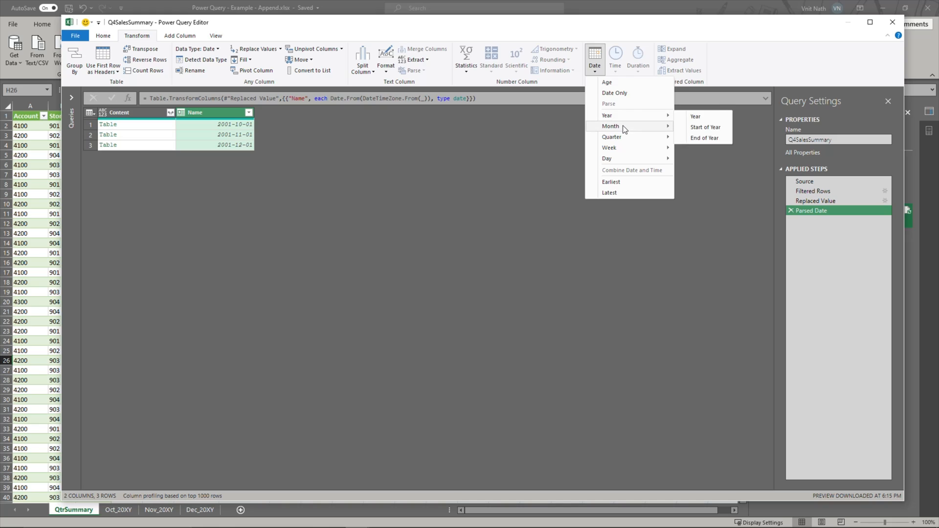
{"action": "mouse_move", "coordinate": [623, 126]}
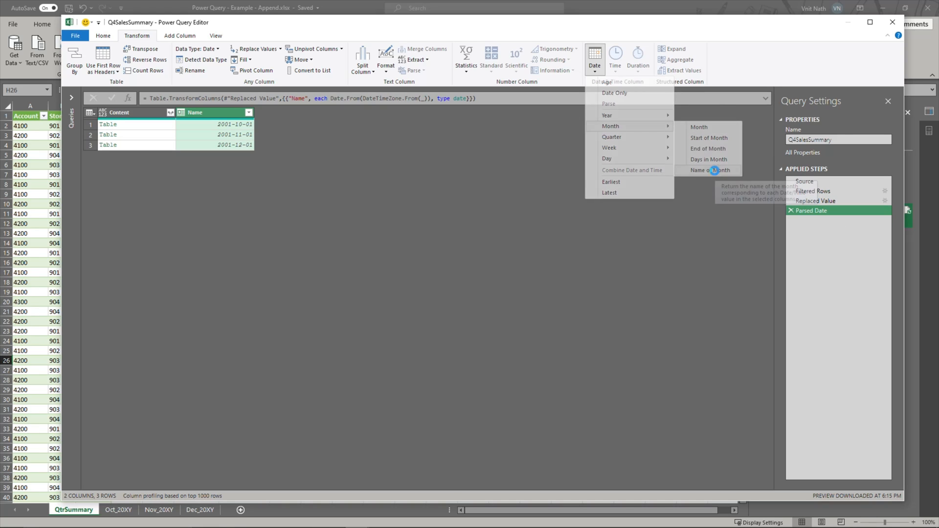
{"action": "left_click", "coordinate": [715, 171]}
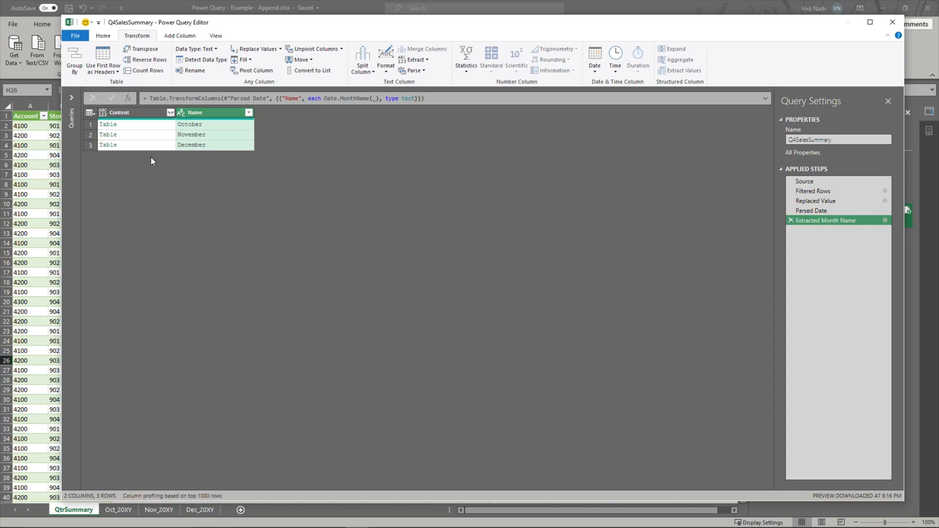
Expand the Content column into Account, Store and Amount without using the original column name as prefix.
{"action": "left_click", "coordinate": [170, 114]}
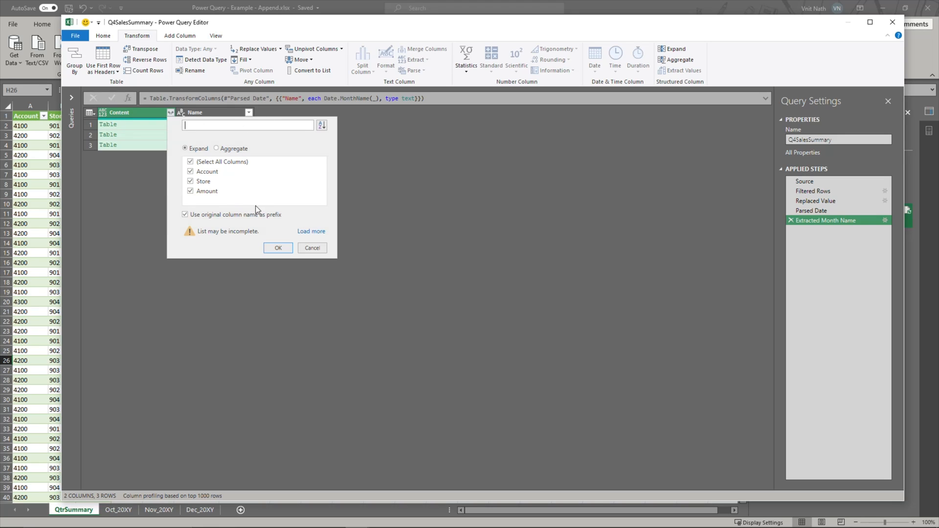
{"action": "left_click", "coordinate": [185, 214]}
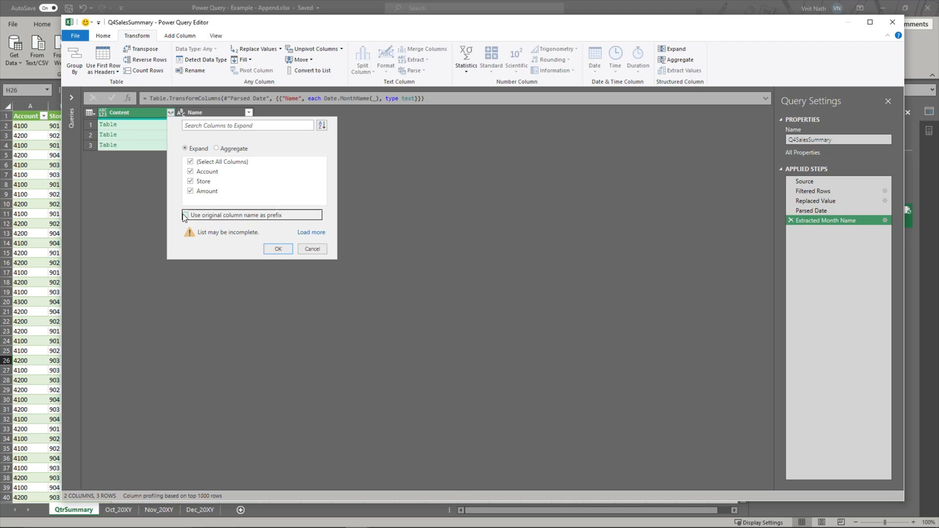
{"action": "left_click", "coordinate": [303, 232]}
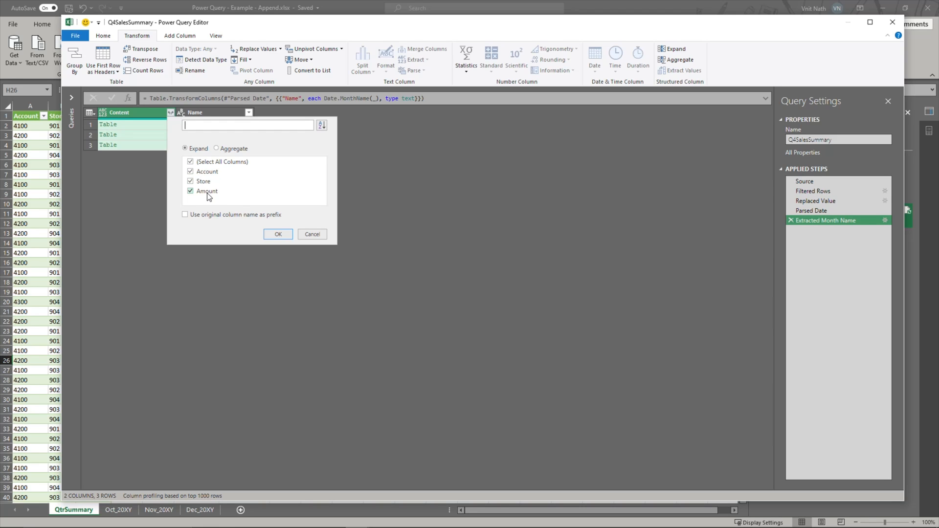
{"action": "left_click", "coordinate": [274, 235]}
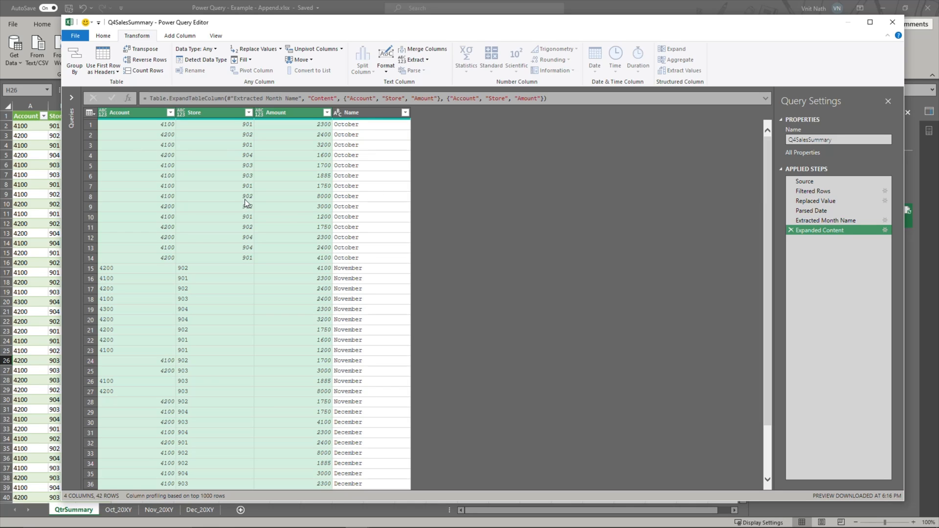
Set the data type of the Account, Store and Amount columns to Text.
{"action": "left_click", "coordinate": [103, 113]}
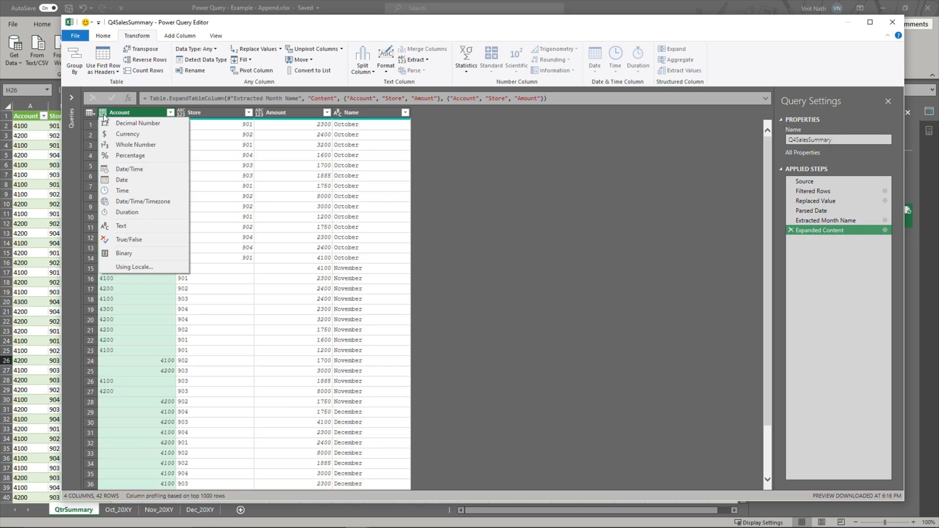
{"action": "left_click", "coordinate": [121, 225]}
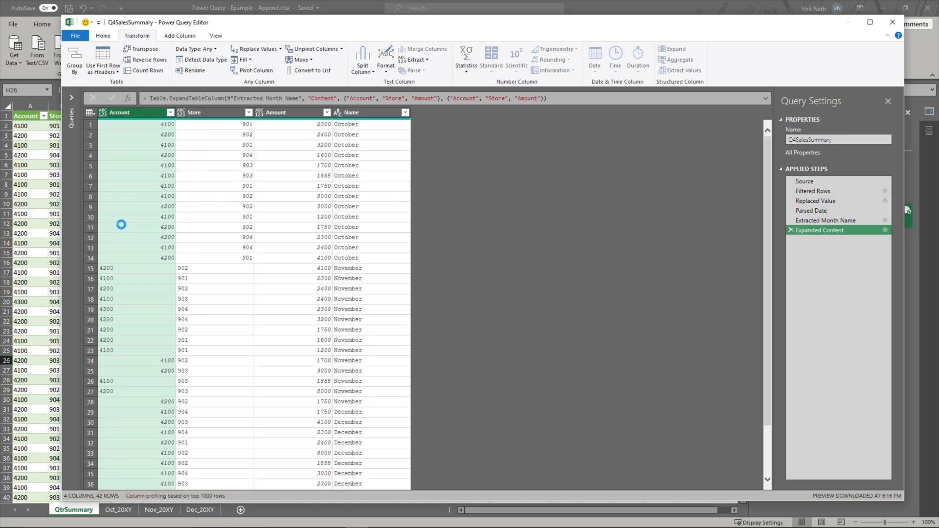
{"action": "left_click", "coordinate": [181, 113]}
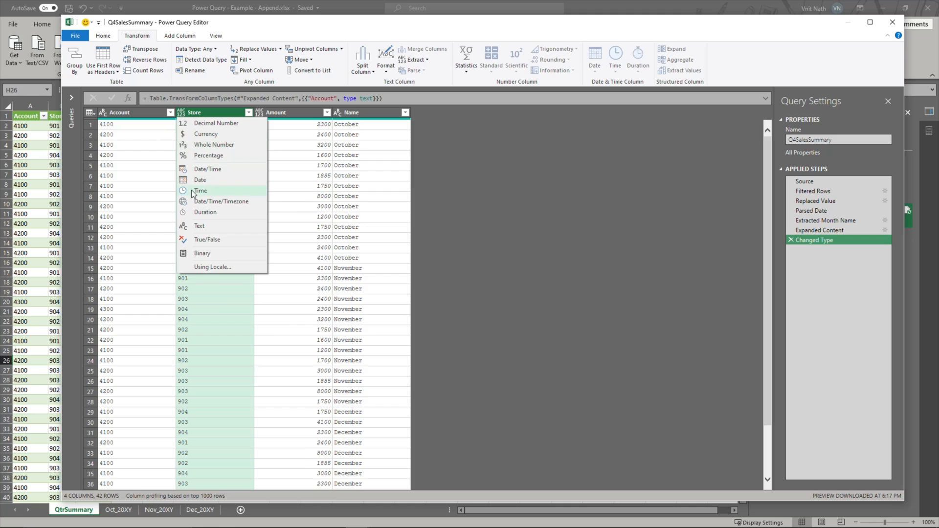
{"action": "left_click", "coordinate": [198, 226]}
{"action": "left_click", "coordinate": [258, 113]}
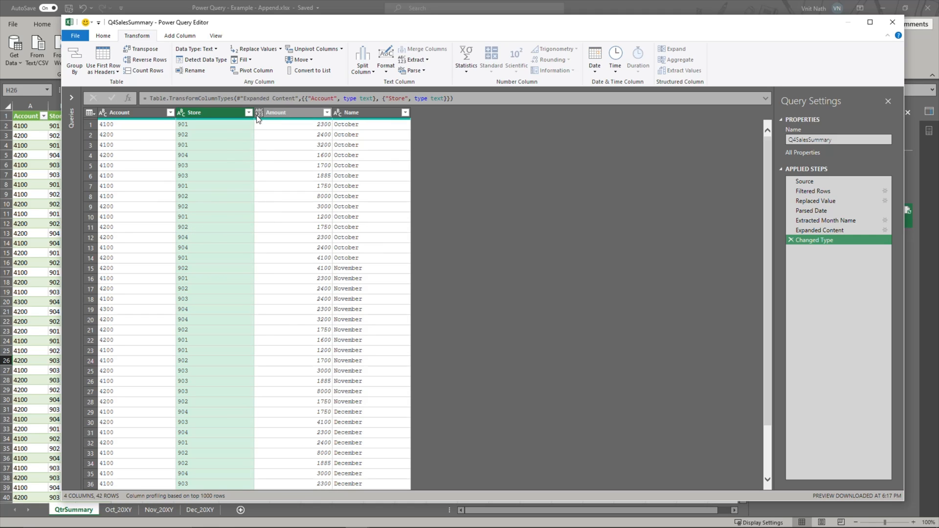
{"action": "left_click", "coordinate": [274, 137]}
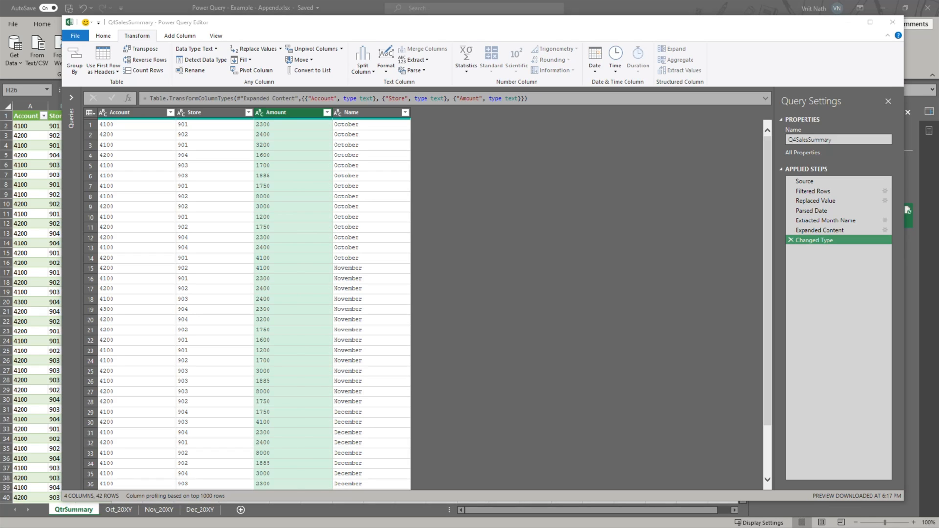
Review the combined monthly rows, then close the query editor and load Q4SalesSummary to a worksheet.
{"action": "left_click", "coordinate": [383, 149]}
{"action": "scroll", "coordinate": [375, 254], "scroll_direction": "down", "scroll_amount": 2}
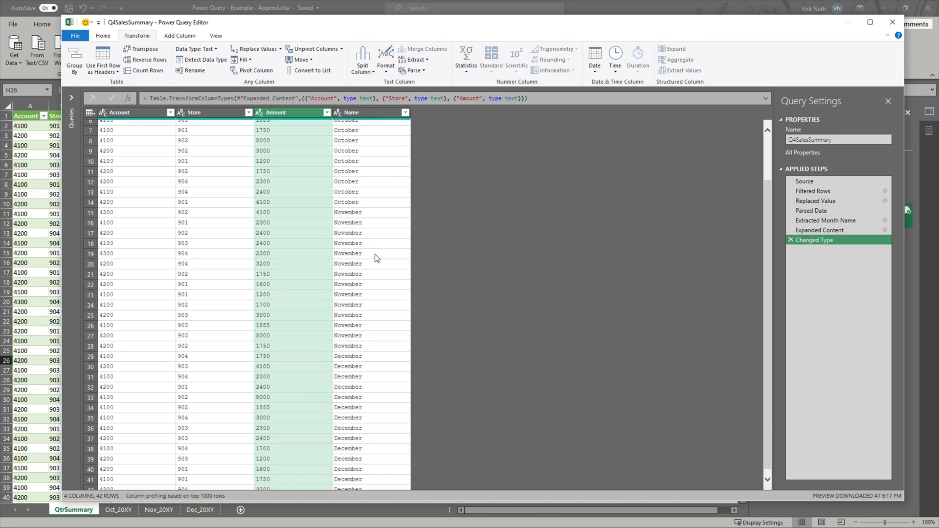
{"action": "scroll", "coordinate": [364, 462], "scroll_direction": "up", "scroll_amount": 2}
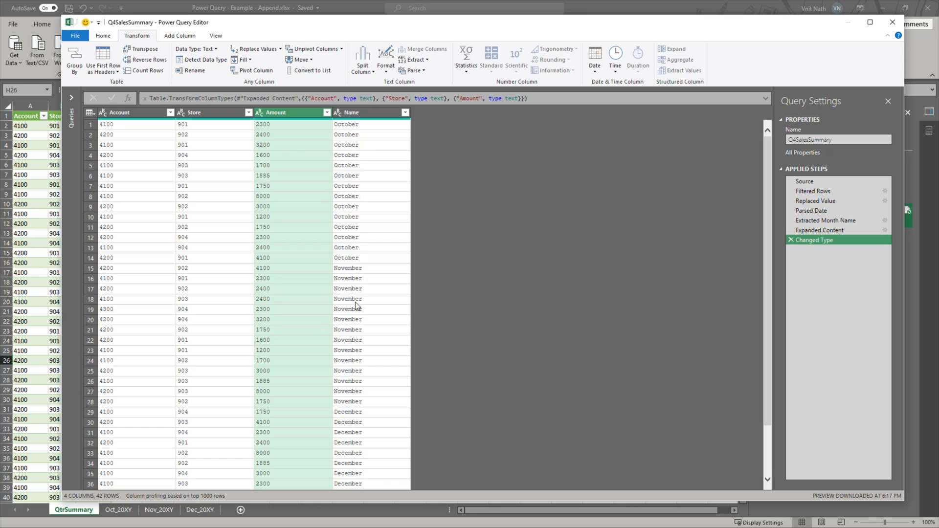
{"action": "scroll", "coordinate": [357, 306], "scroll_direction": "down", "scroll_amount": 2}
{"action": "scroll", "coordinate": [357, 308], "scroll_direction": "up", "scroll_amount": 2}
{"action": "left_click", "coordinate": [109, 38]}
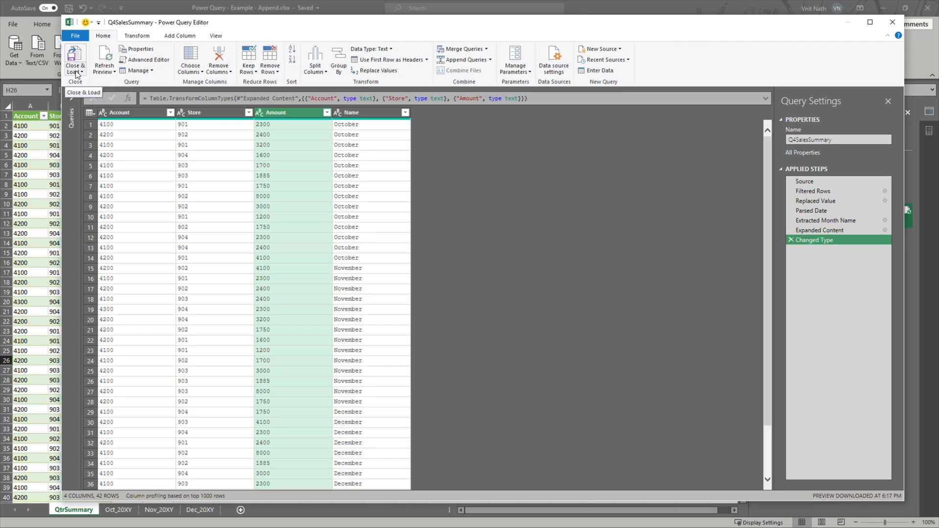
{"action": "left_click", "coordinate": [76, 73]}
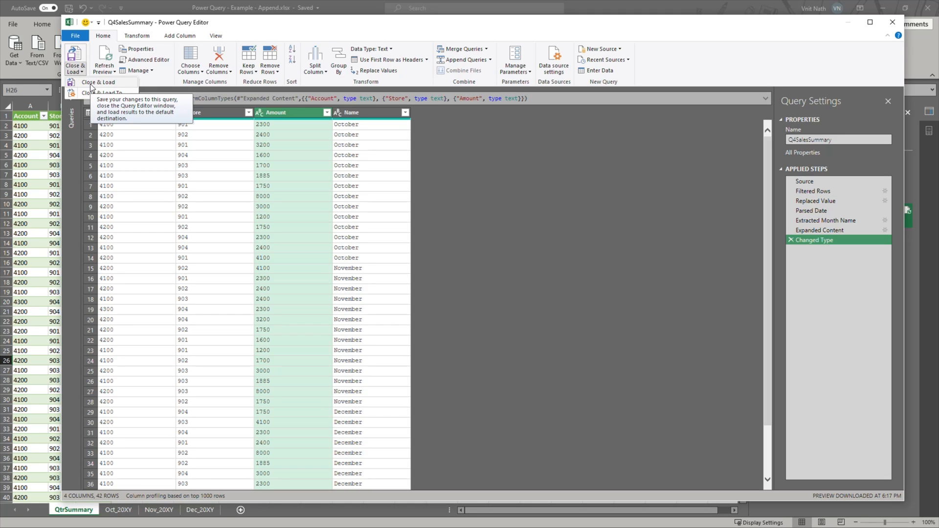
{"action": "left_click", "coordinate": [90, 84]}
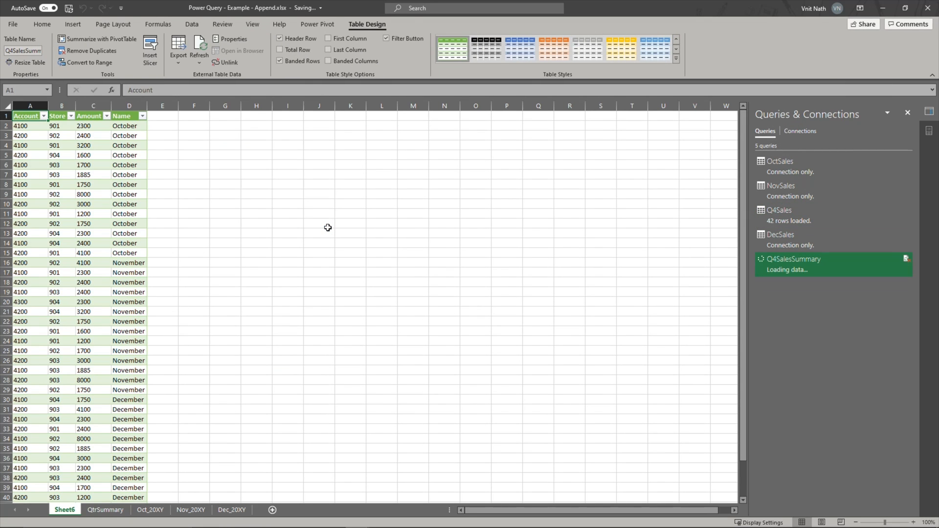
Inspect the loaded Amount column and the Q4SalesSummary preview, then refresh the Q4SalesSummary query.
{"action": "left_click", "coordinate": [226, 270]}
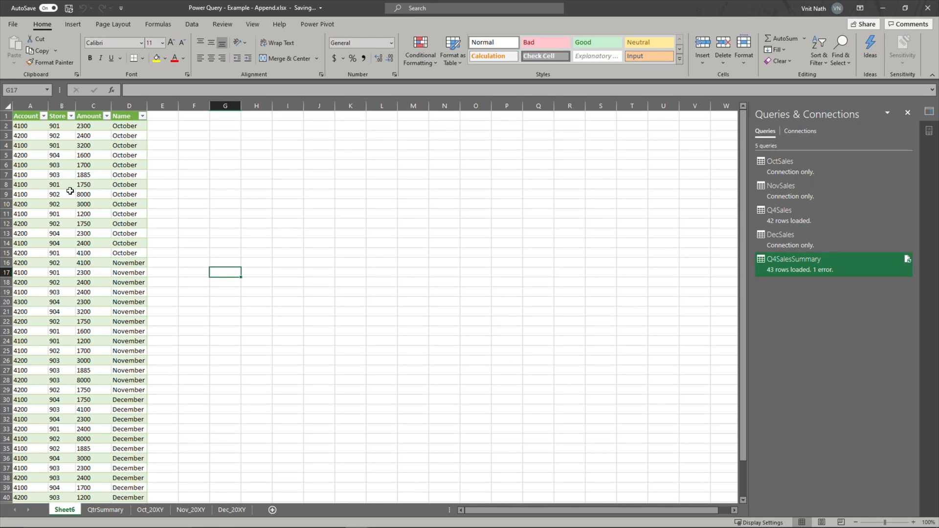
{"action": "left_click", "coordinate": [86, 101]}
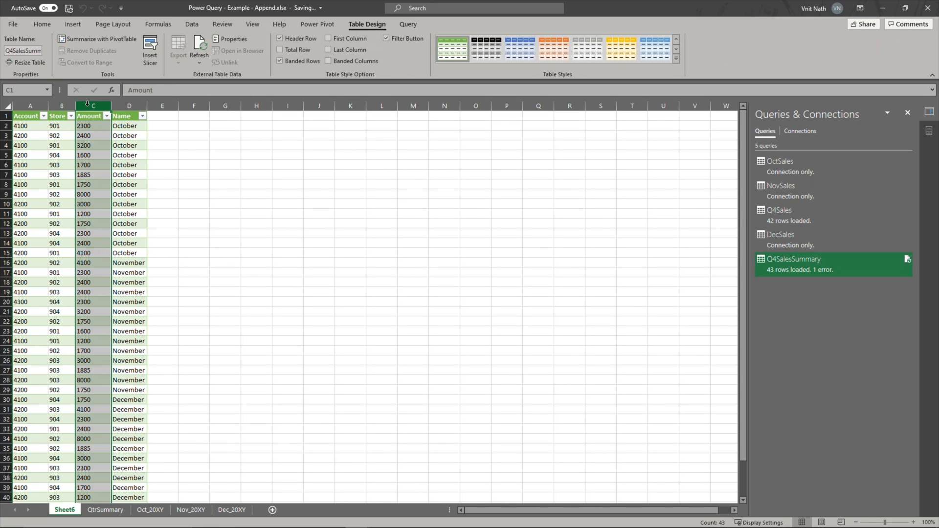
{"action": "mouse_move", "coordinate": [819, 262]}
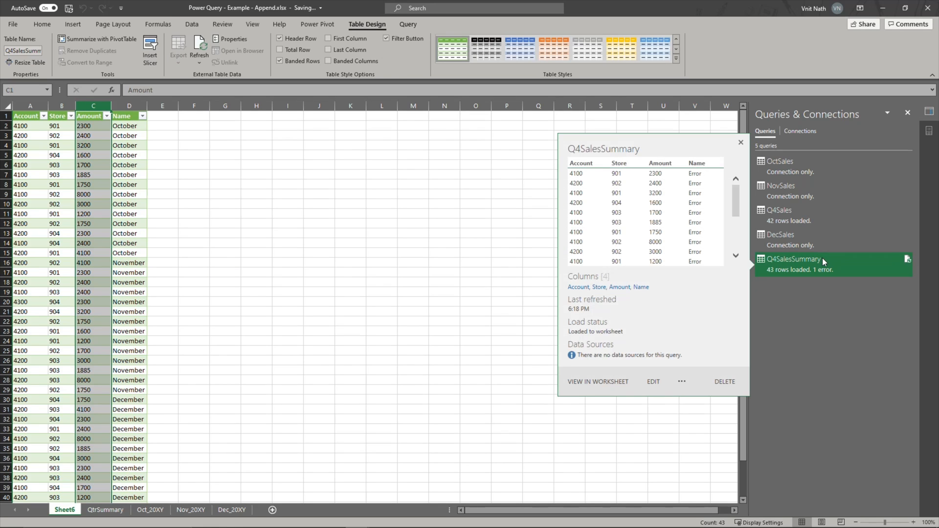
{"action": "right_click", "coordinate": [822, 259]}
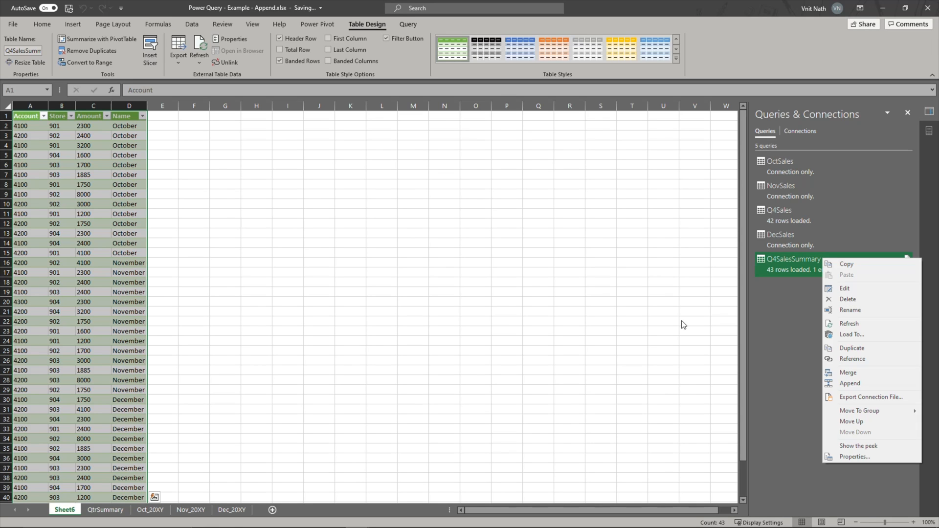
{"action": "key", "text": "Escape"}
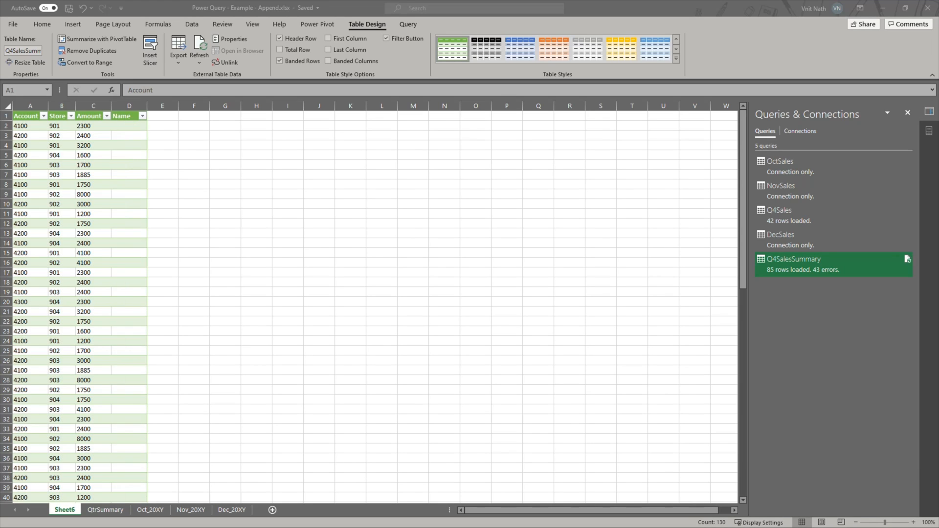
Examine the refreshed table on Sheet6, comparing the rows with empty Name cells to the rows that carry month names.
{"action": "left_click", "coordinate": [409, 271]}
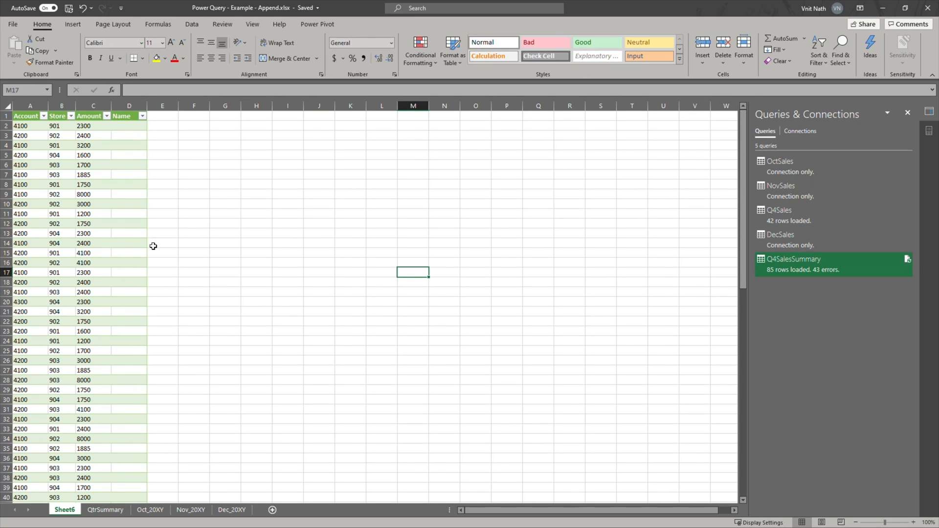
{"action": "scroll", "coordinate": [114, 288], "scroll_direction": "down", "scroll_amount": 5}
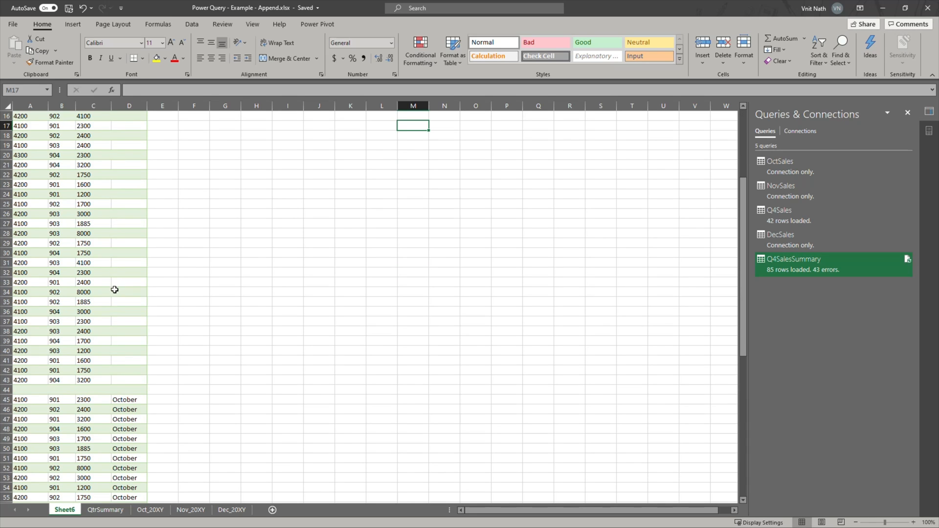
{"action": "scroll", "coordinate": [115, 288], "scroll_direction": "up", "scroll_amount": 5}
{"action": "left_click_drag", "start_coordinate": [16, 126], "coordinate": [128, 430]}
{"action": "scroll", "coordinate": [132, 391], "scroll_direction": "down", "scroll_amount": 3}
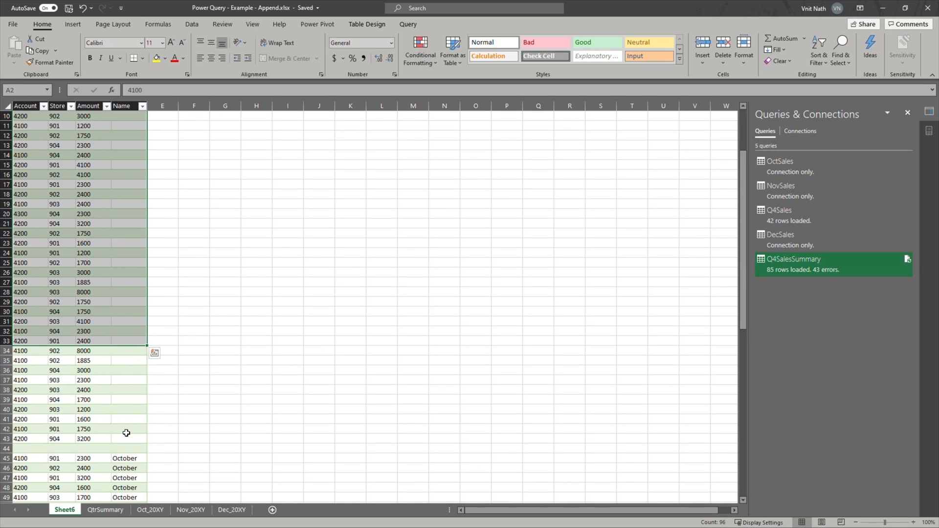
{"action": "scroll", "coordinate": [126, 371], "scroll_direction": "up", "scroll_amount": 3}
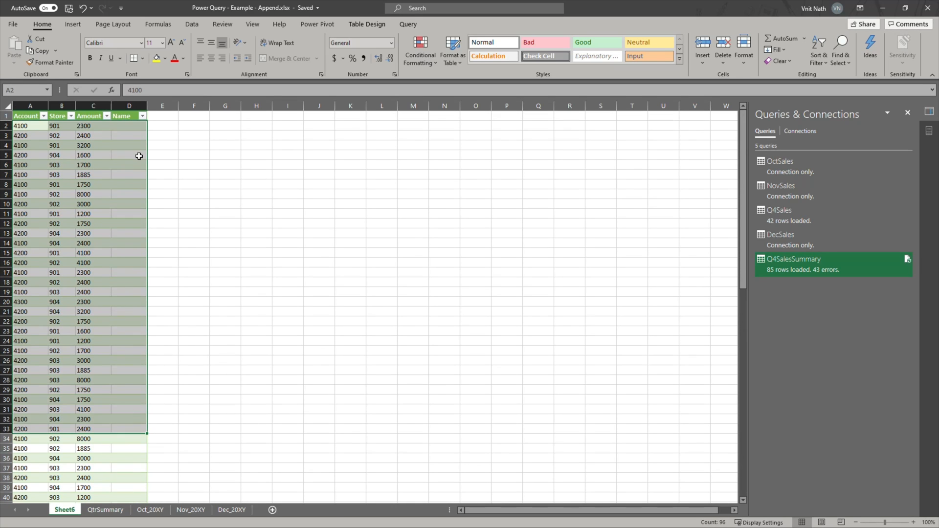
{"action": "scroll", "coordinate": [138, 200], "scroll_direction": "down", "scroll_amount": 9}
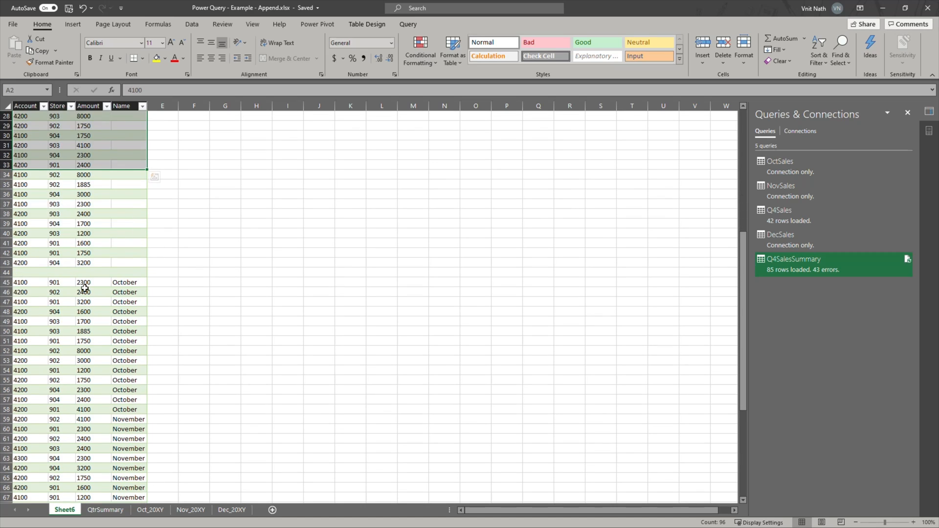
{"action": "left_click", "coordinate": [84, 289]}
{"action": "left_click", "coordinate": [90, 102]}
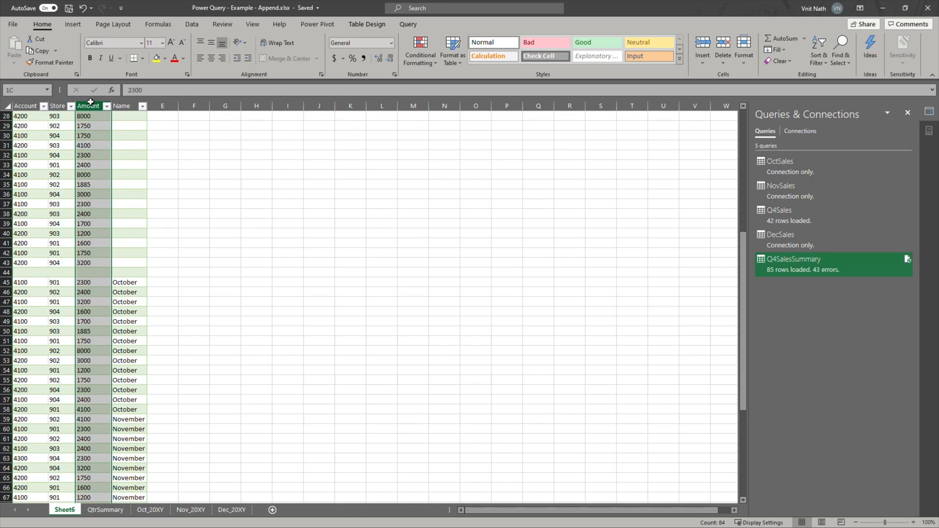
{"action": "left_click", "coordinate": [193, 226]}
{"action": "scroll", "coordinate": [192, 225], "scroll_direction": "up", "scroll_amount": 9}
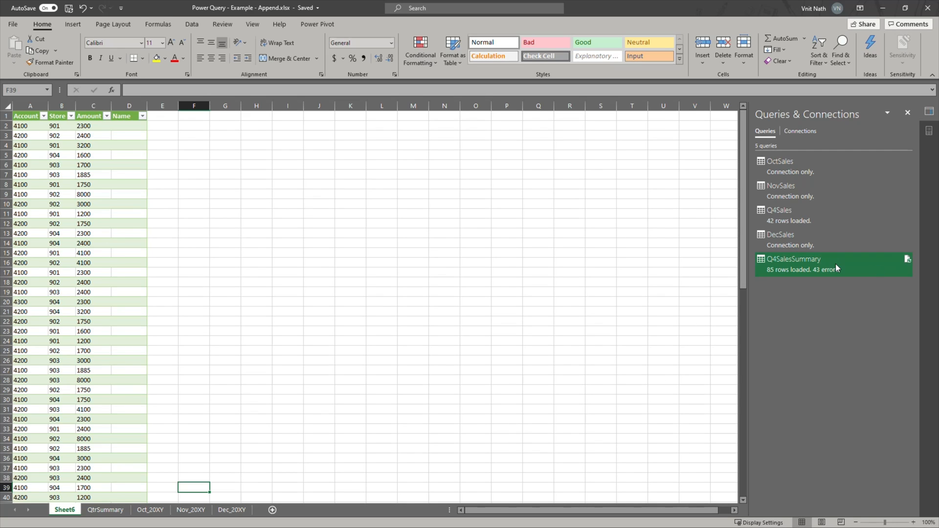
Open Q4SalesSummary for editing, refresh the preview at the Source step and compare the Source and Filtered Rows results.
{"action": "mouse_move", "coordinate": [772, 270]}
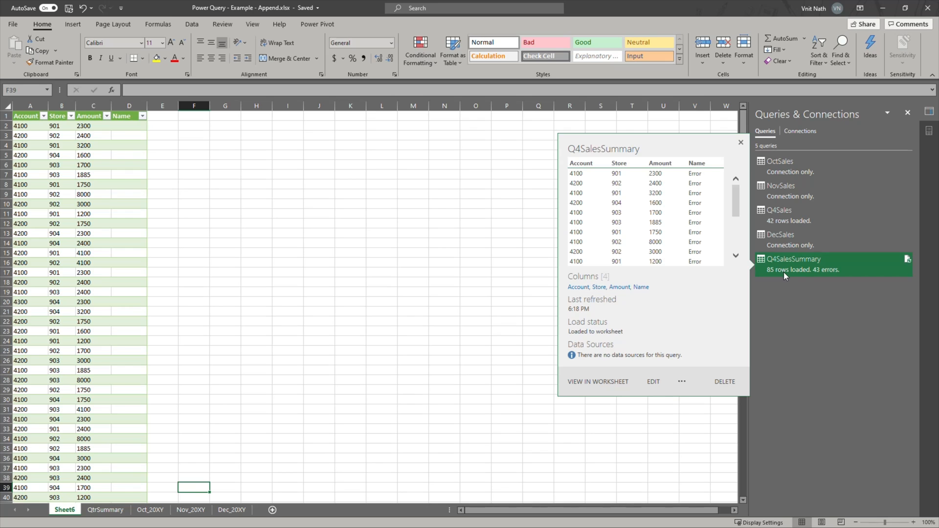
{"action": "right_click", "coordinate": [854, 265]}
{"action": "left_click", "coordinate": [864, 296]}
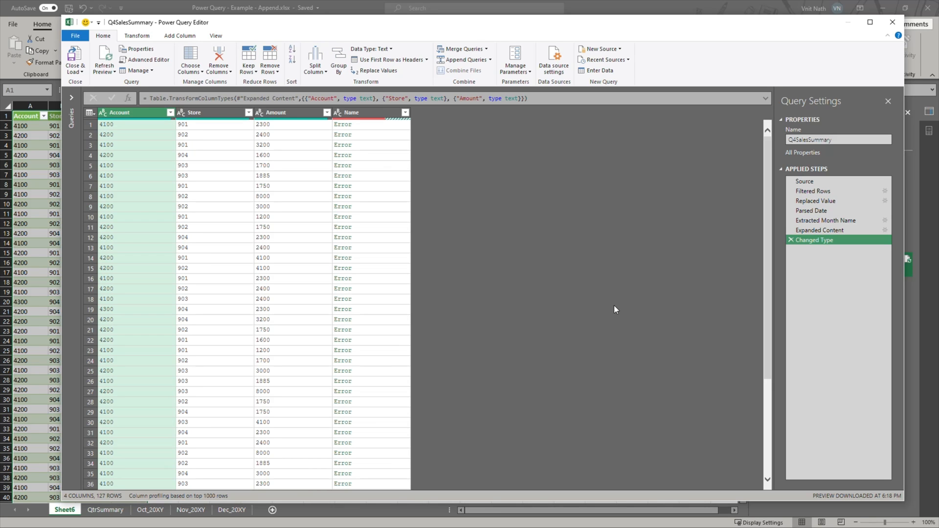
{"action": "left_click", "coordinate": [812, 183]}
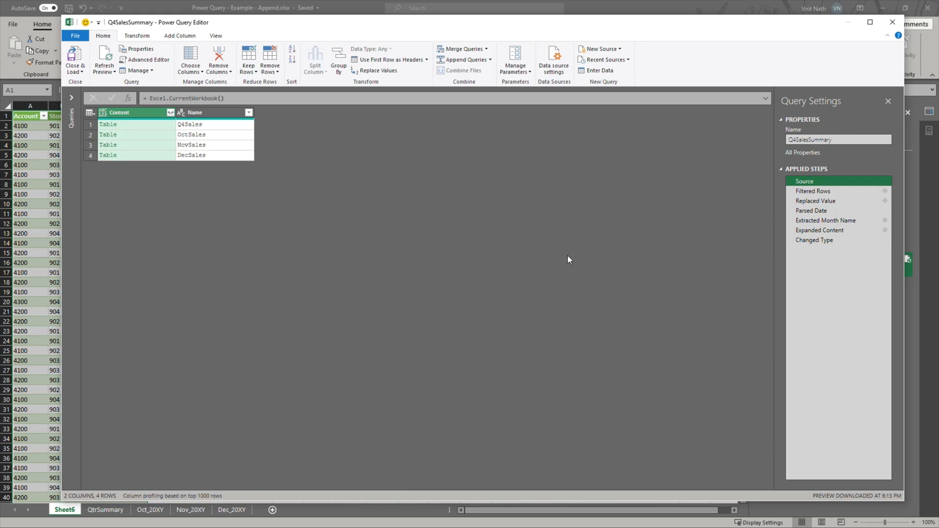
{"action": "left_click", "coordinate": [102, 53]}
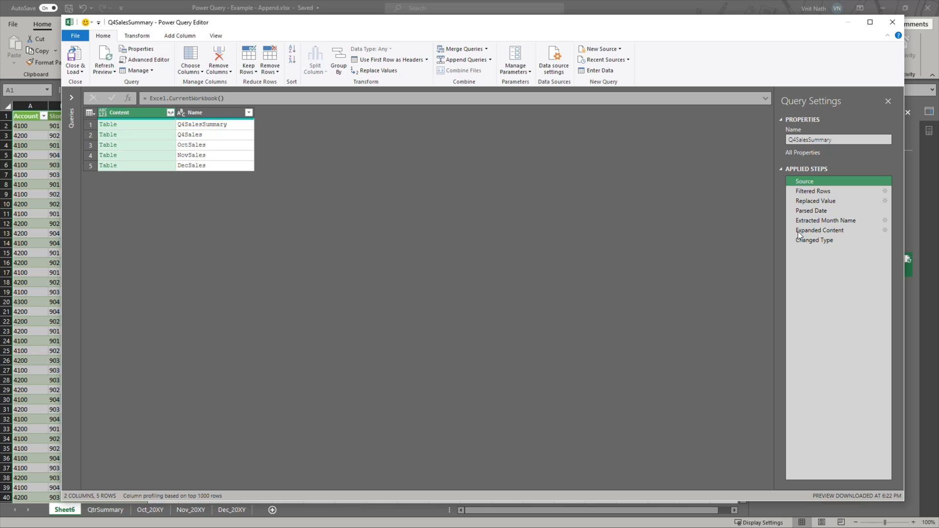
{"action": "left_click", "coordinate": [843, 190]}
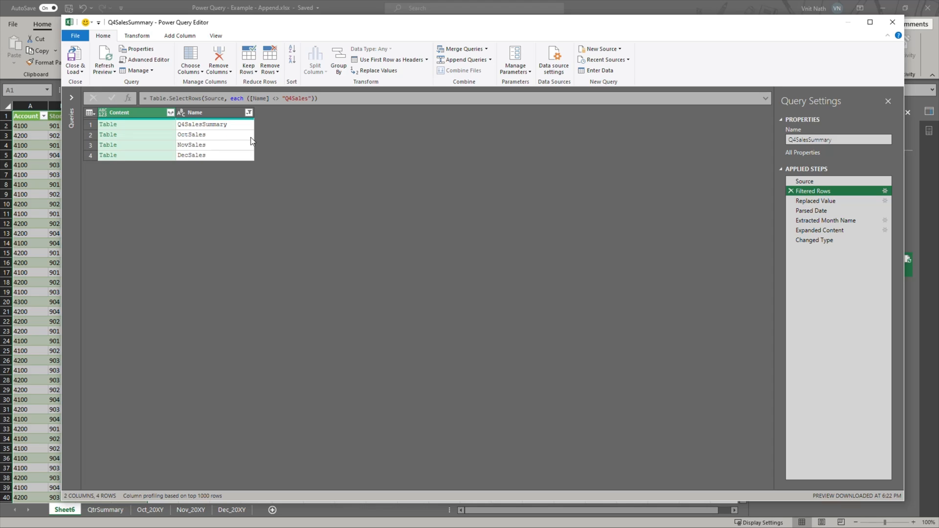
{"action": "left_click", "coordinate": [816, 180]}
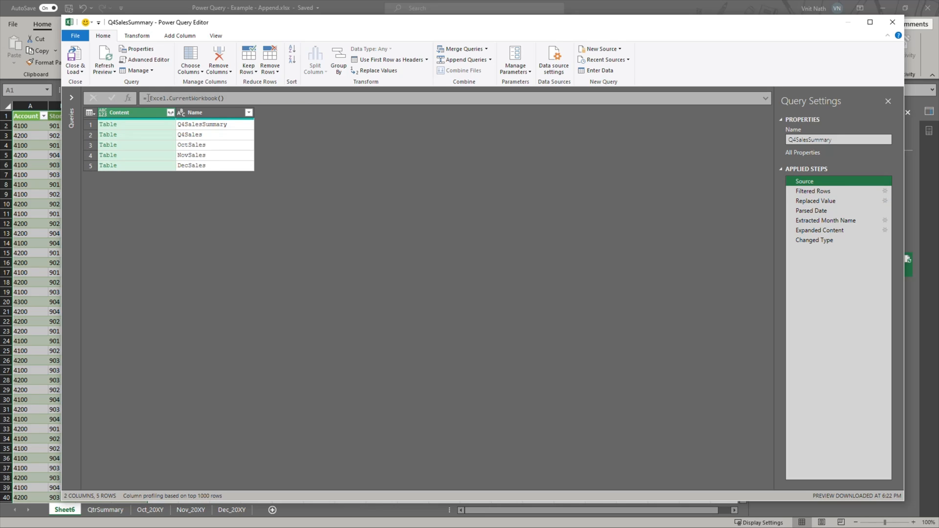
{"action": "left_click_drag", "start_coordinate": [157, 99], "coordinate": [244, 98]}
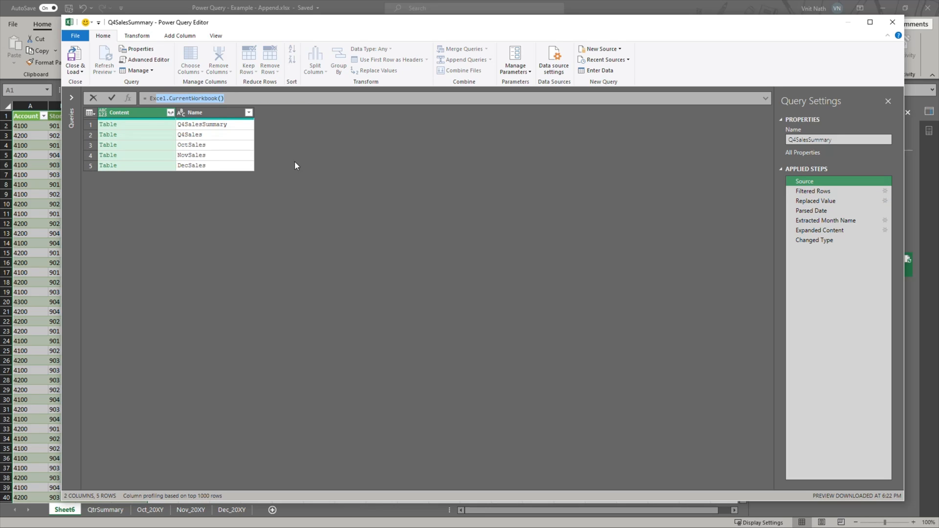
{"action": "left_click", "coordinate": [321, 215]}
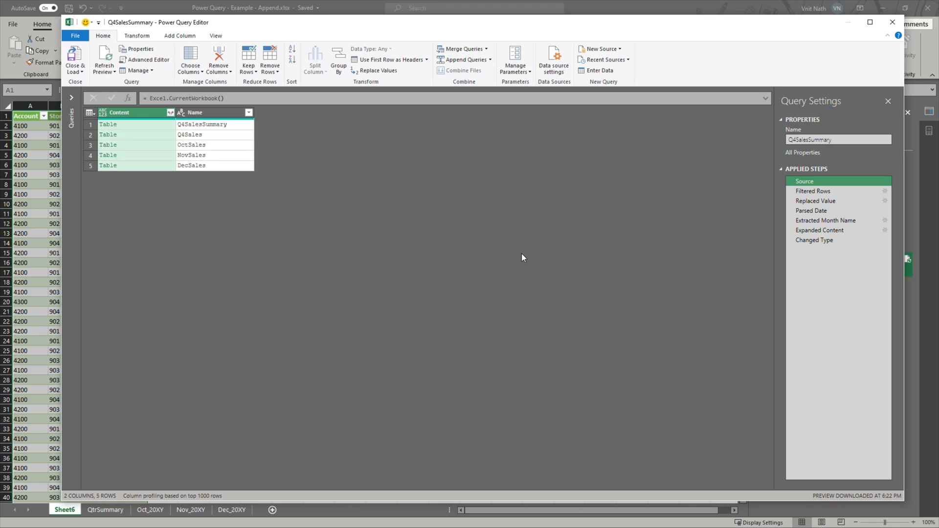
In the Filtered Rows step, exclude Q4SalesSummary from the Name column and check the results of the steps through Expanded Content.
{"action": "left_click", "coordinate": [812, 191]}
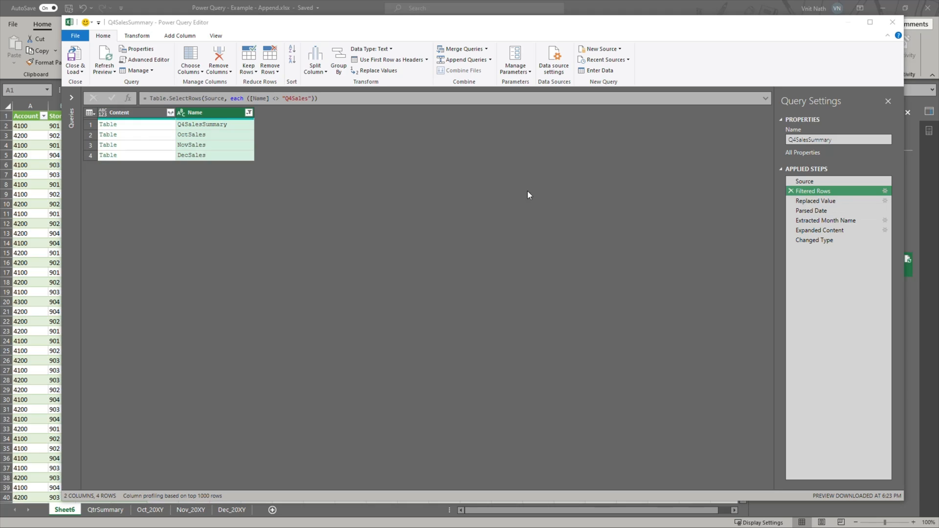
{"action": "left_click", "coordinate": [249, 113]}
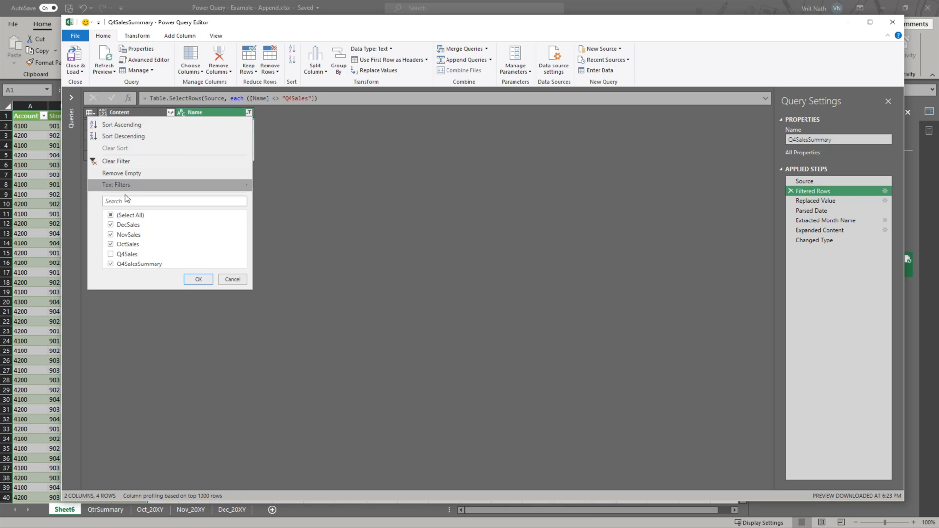
{"action": "left_click", "coordinate": [111, 264]}
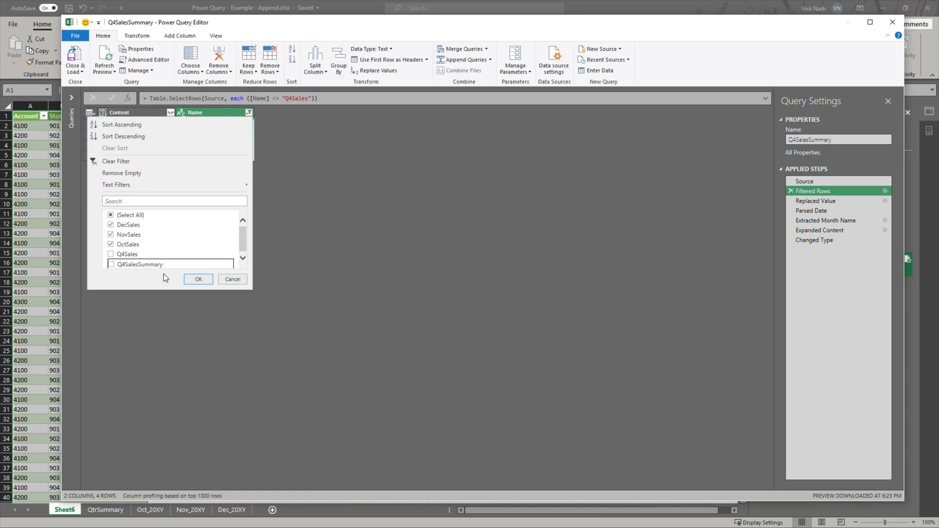
{"action": "left_click", "coordinate": [198, 279]}
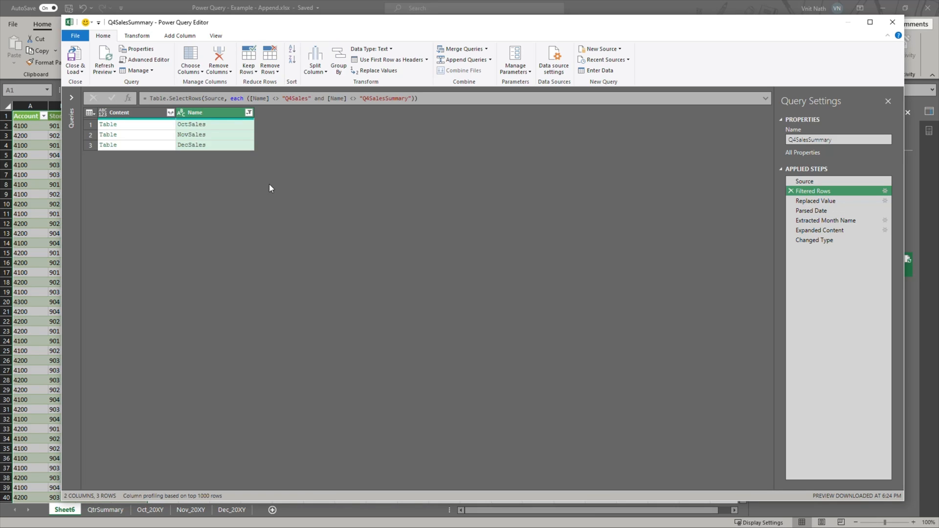
{"action": "left_click", "coordinate": [840, 202]}
{"action": "left_click", "coordinate": [834, 210]}
{"action": "left_click", "coordinate": [833, 220]}
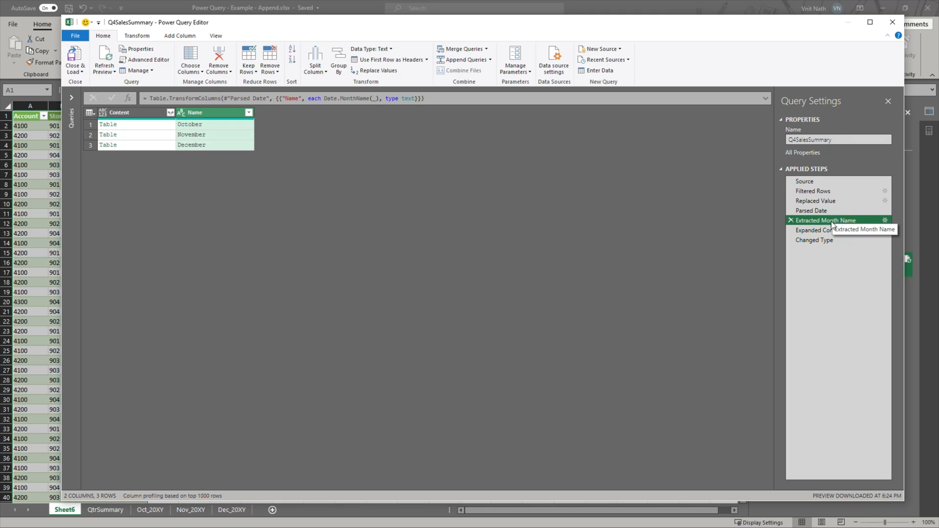
{"action": "left_click", "coordinate": [829, 229]}
After the Changed Type step, set the Amount column's data type to Currency, adding the conversion as a new step.
{"action": "left_click", "coordinate": [808, 240]}
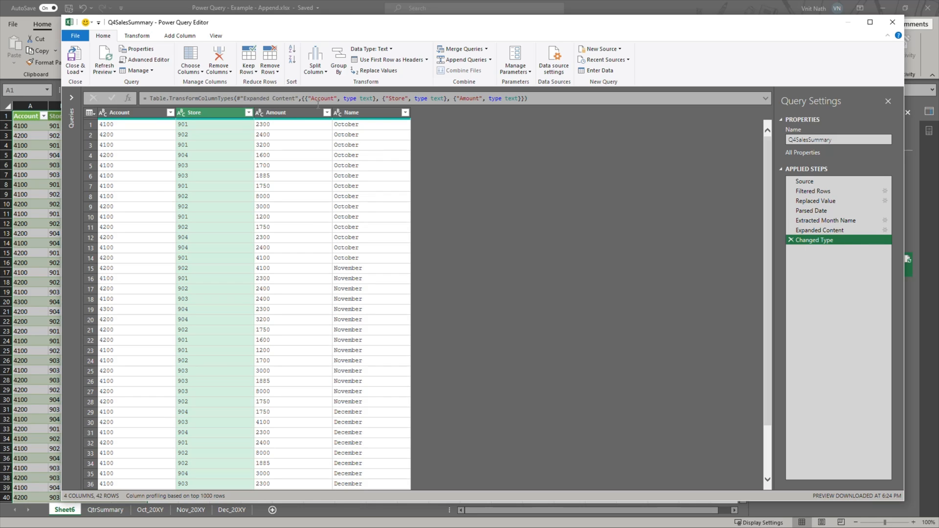
{"action": "left_click", "coordinate": [259, 113]}
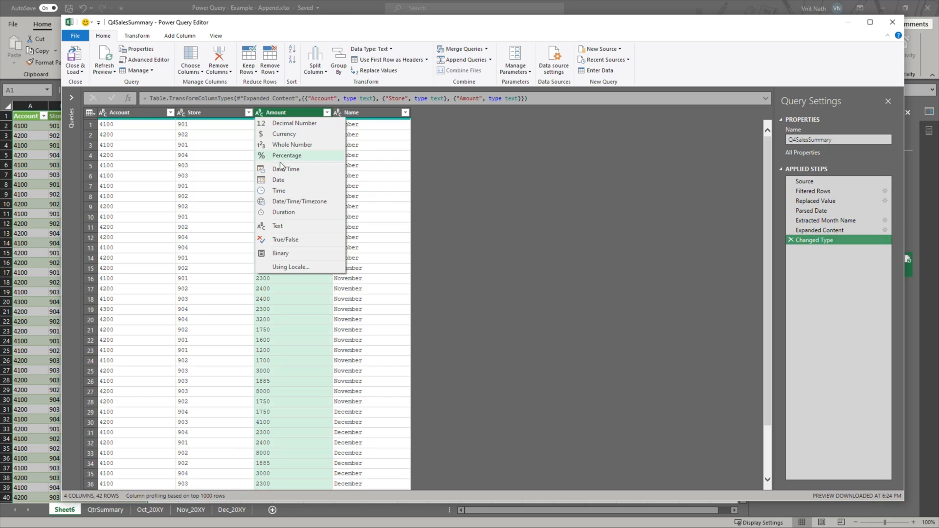
{"action": "left_click", "coordinate": [303, 131]}
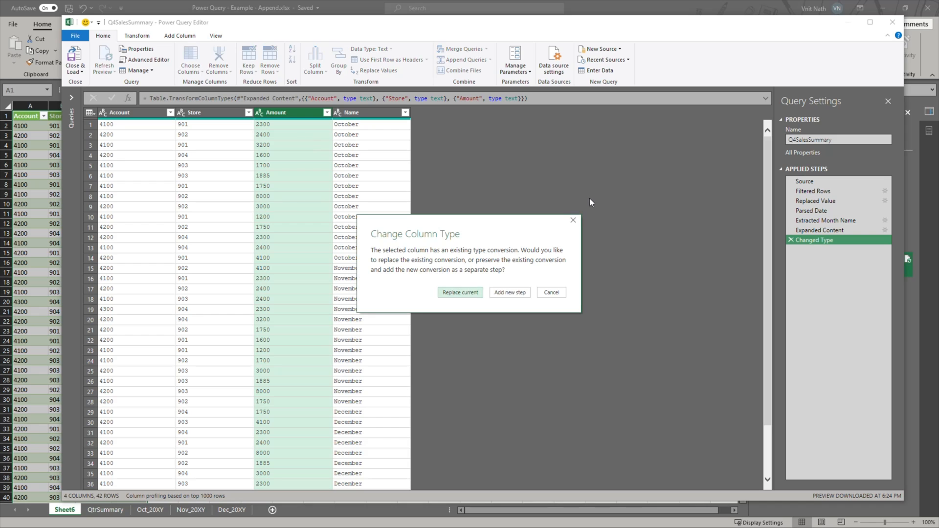
{"action": "left_click", "coordinate": [512, 292]}
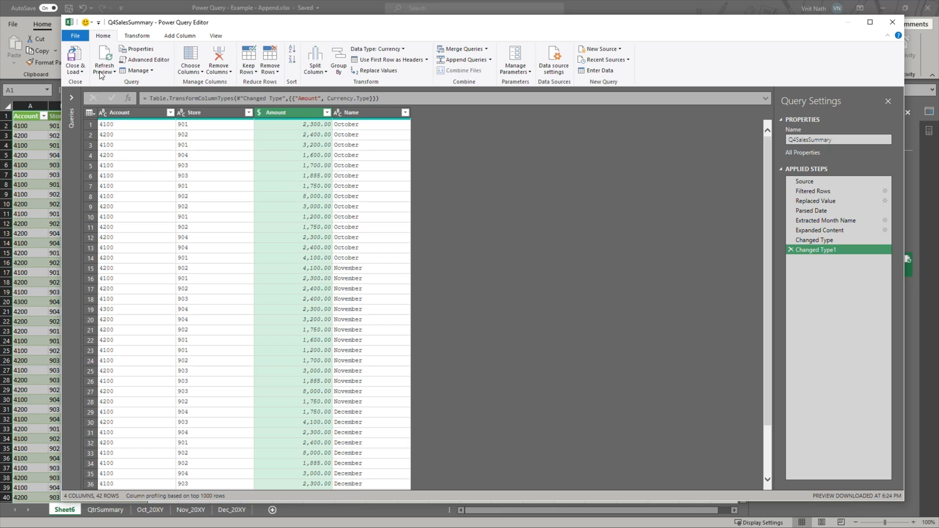
Close the query editor, load the corrected Q4SalesSummary to the worksheet and check its load status and table.
{"action": "left_click", "coordinate": [78, 72]}
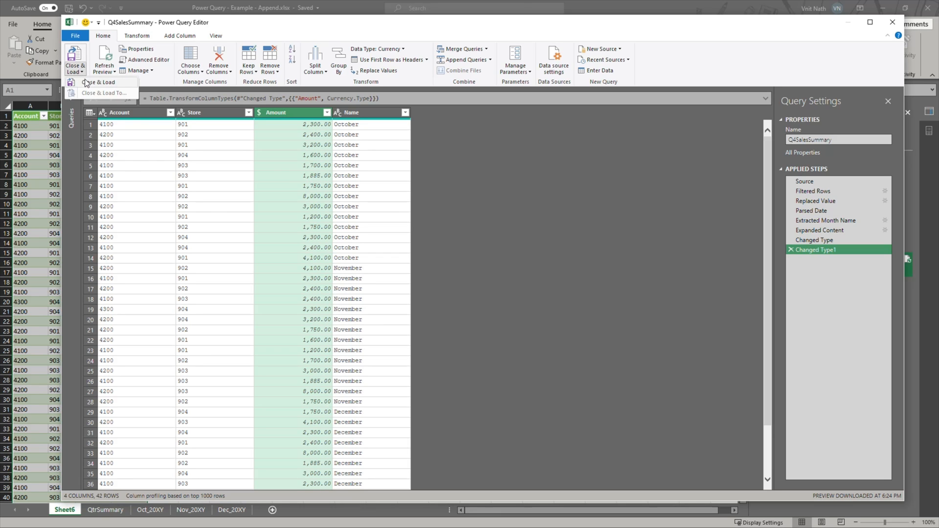
{"action": "left_click", "coordinate": [88, 82]}
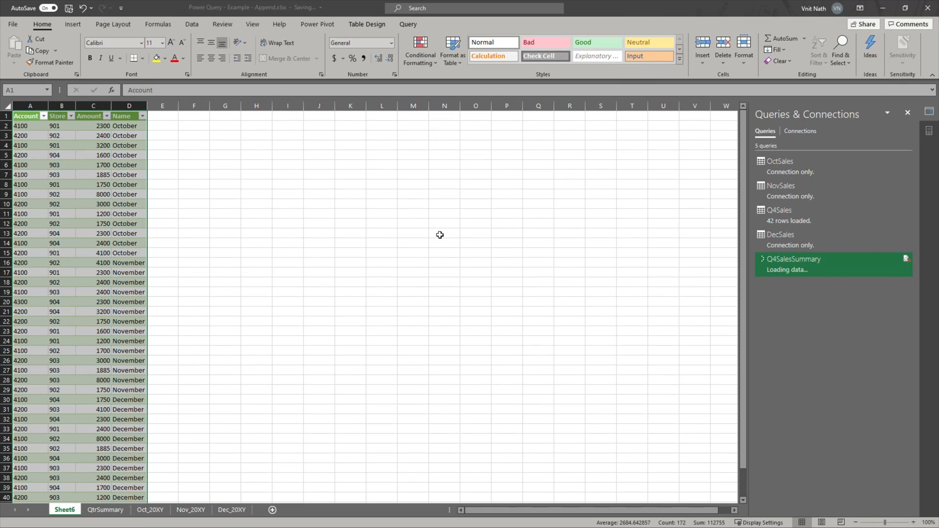
{"action": "left_click", "coordinate": [274, 262]}
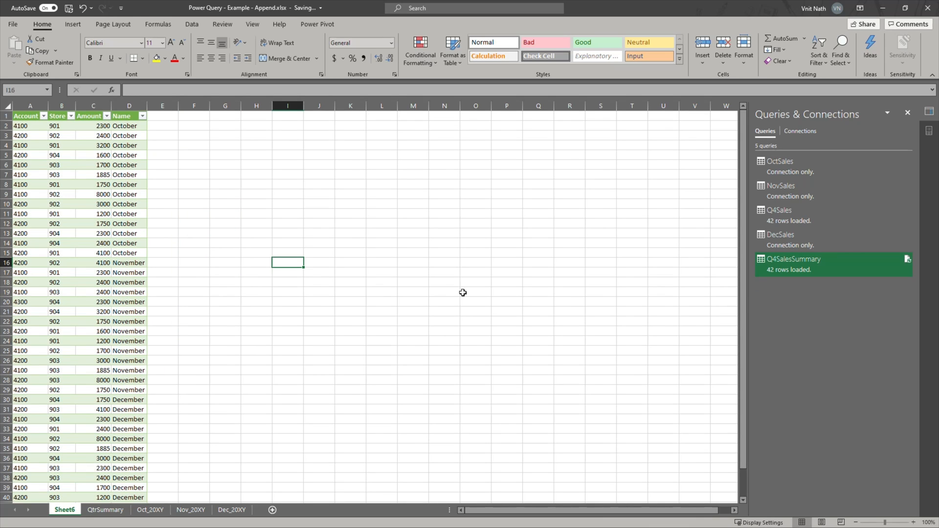
{"action": "mouse_move", "coordinate": [793, 272]}
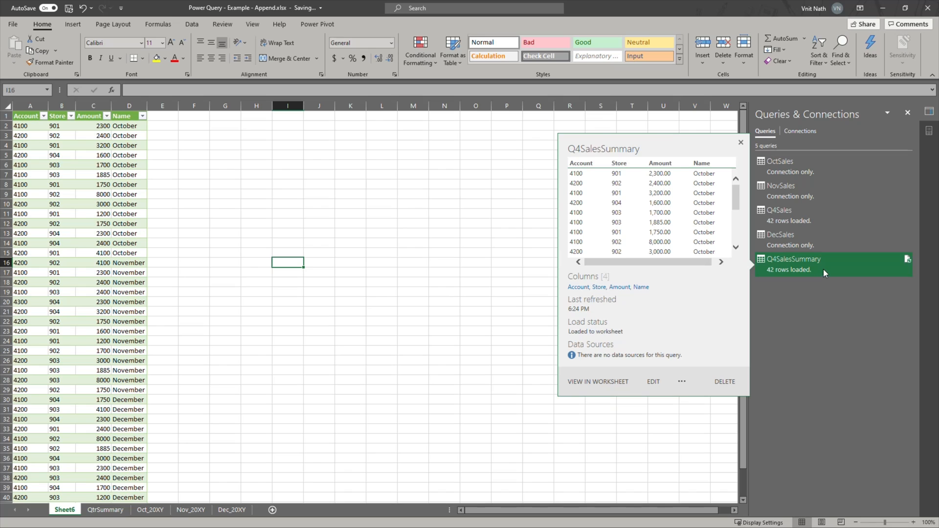
{"action": "left_click", "coordinate": [259, 194]}
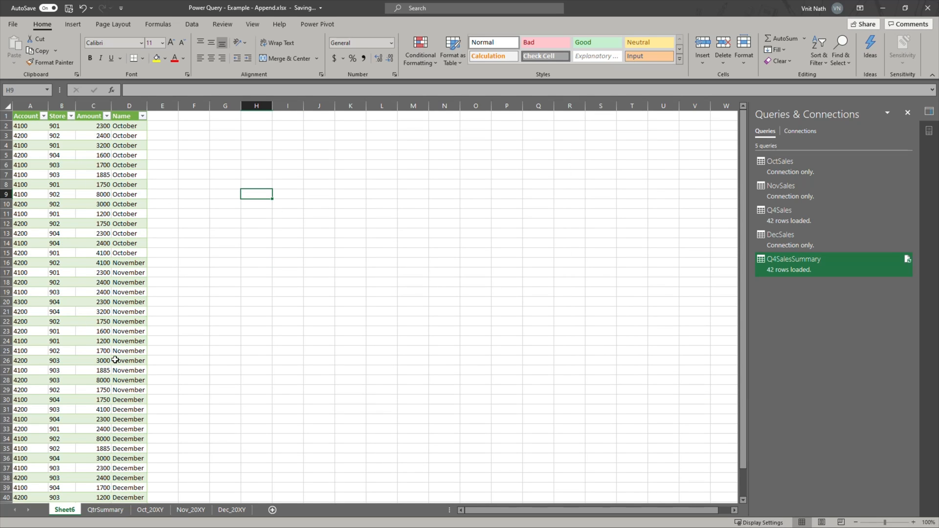
{"action": "left_click", "coordinate": [104, 224]}
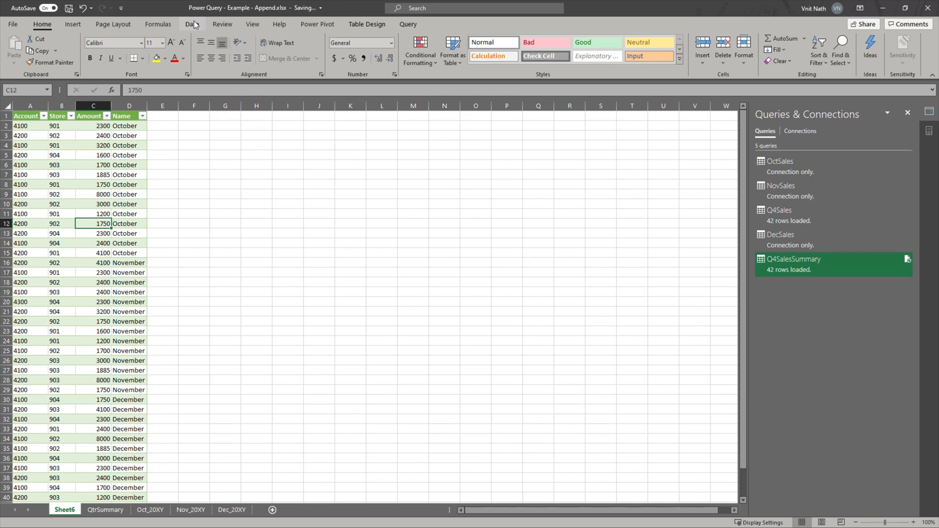
Create a PivotTable from the Q4SalesSummary table, placing it on the existing worksheet at Sheet6!$G$3.
{"action": "left_click", "coordinate": [360, 25]}
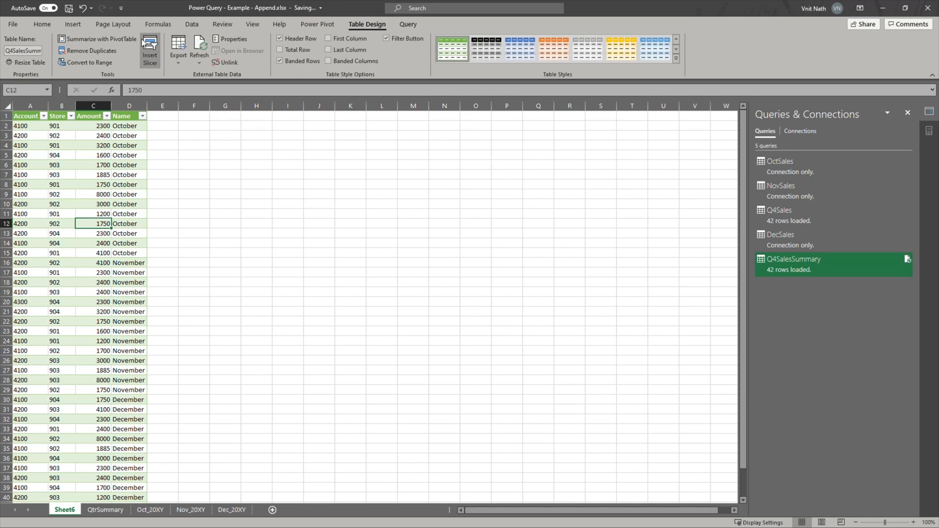
{"action": "left_click", "coordinate": [98, 38]}
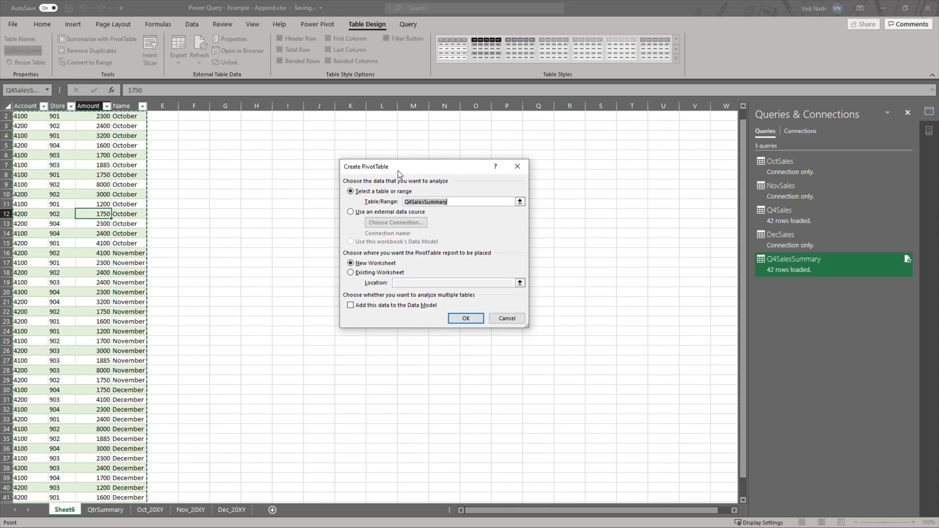
{"action": "left_click_drag", "start_coordinate": [395, 161], "coordinate": [339, 131]}
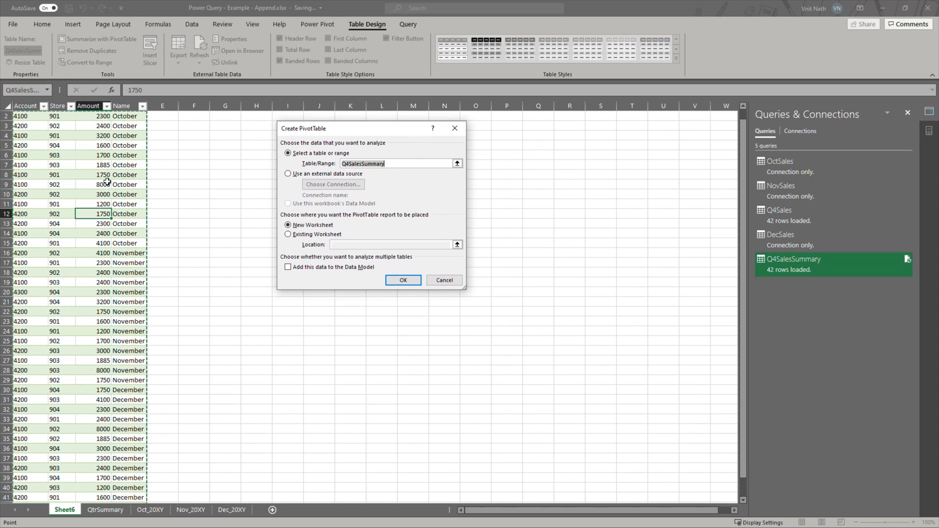
{"action": "left_click", "coordinate": [304, 234]}
{"action": "left_click", "coordinate": [225, 125]}
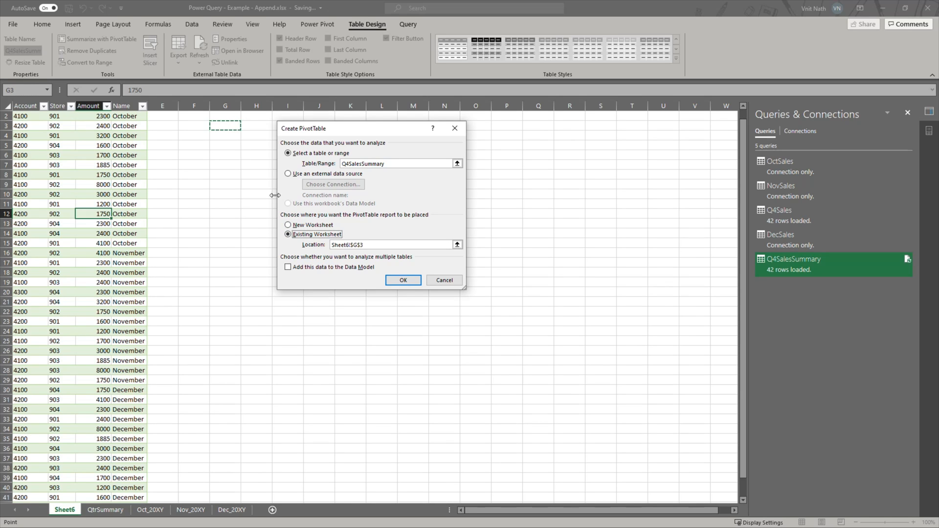
{"action": "left_click", "coordinate": [403, 280]}
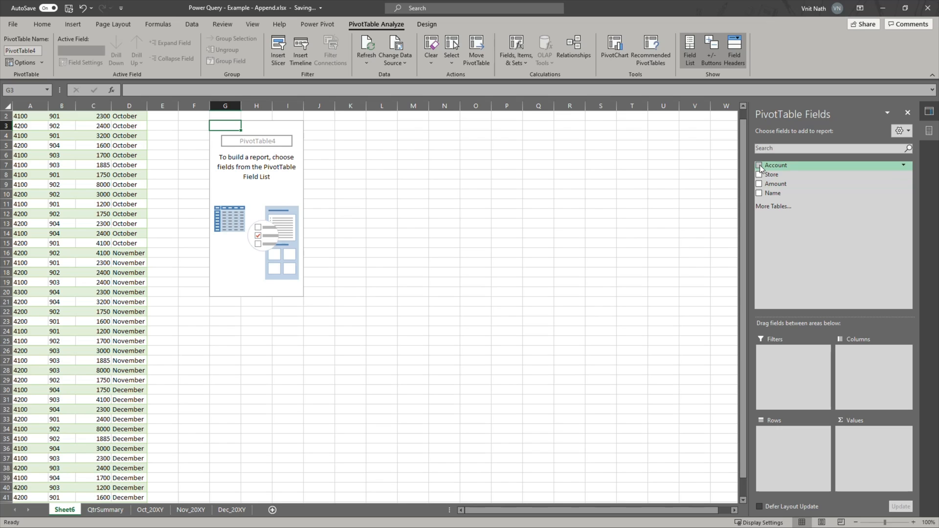
Add Name, Account and Store as nested row fields of the PivotTable and sum Amount as its values.
{"action": "left_click", "coordinate": [758, 193]}
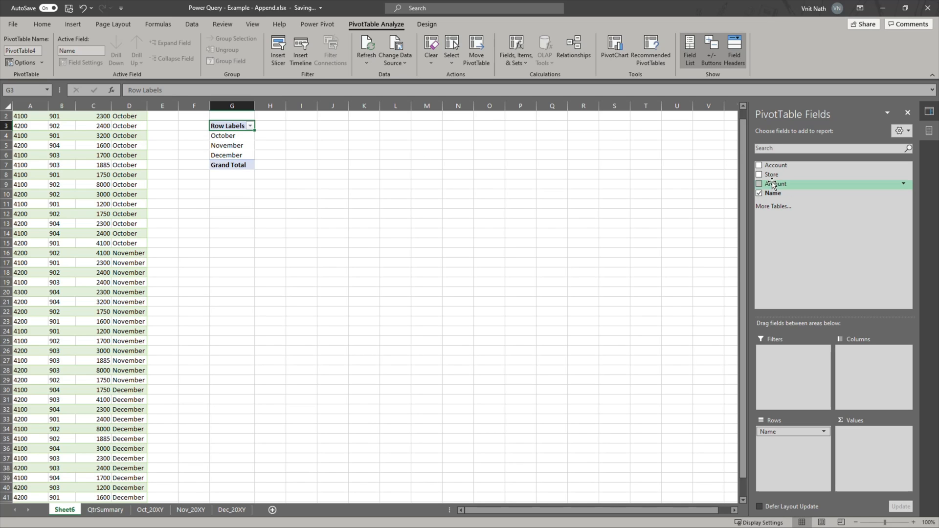
{"action": "left_click", "coordinate": [759, 165]}
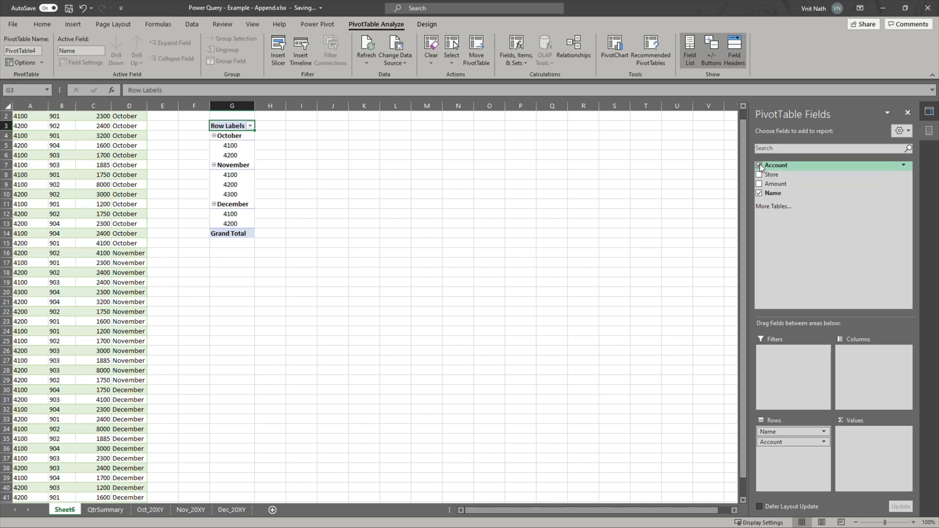
{"action": "left_click", "coordinate": [758, 173]}
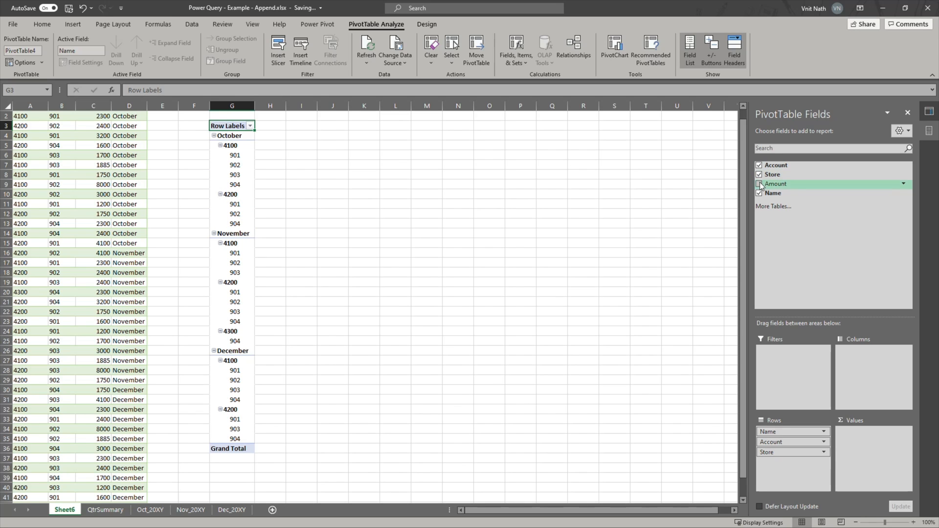
{"action": "left_click", "coordinate": [759, 183]}
{"action": "left_click", "coordinate": [446, 301]}
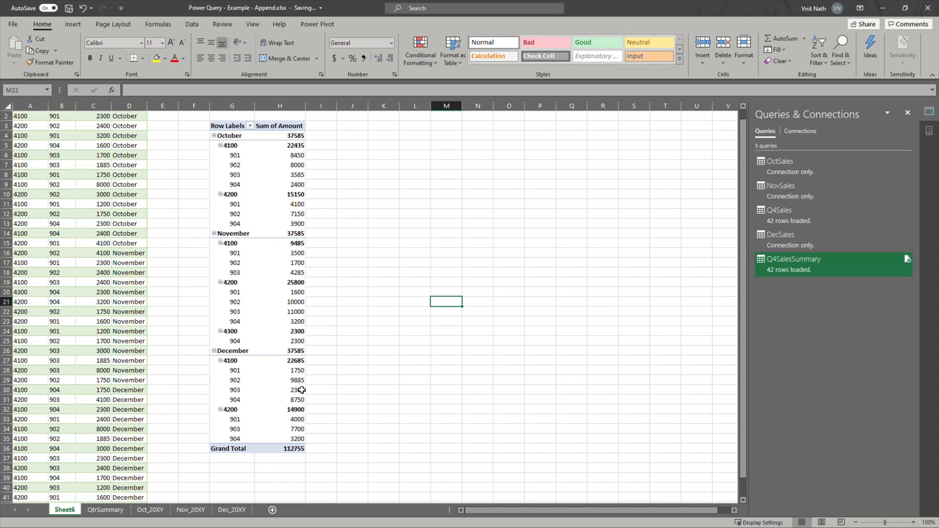
Collapse the October, November and December groups in the PivotTable and move the Store field from rows to columns.
{"action": "left_click", "coordinate": [214, 136]}
{"action": "left_click", "coordinate": [214, 146]}
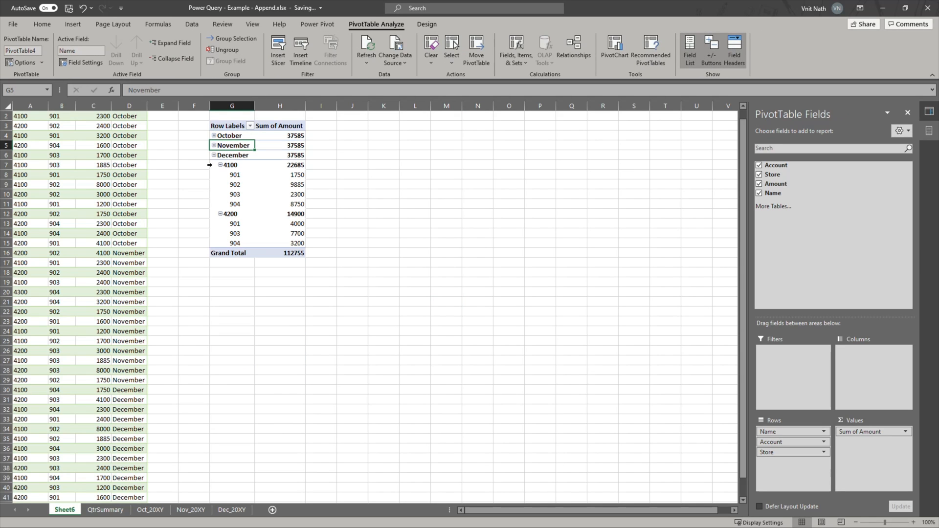
{"action": "left_click", "coordinate": [214, 155]}
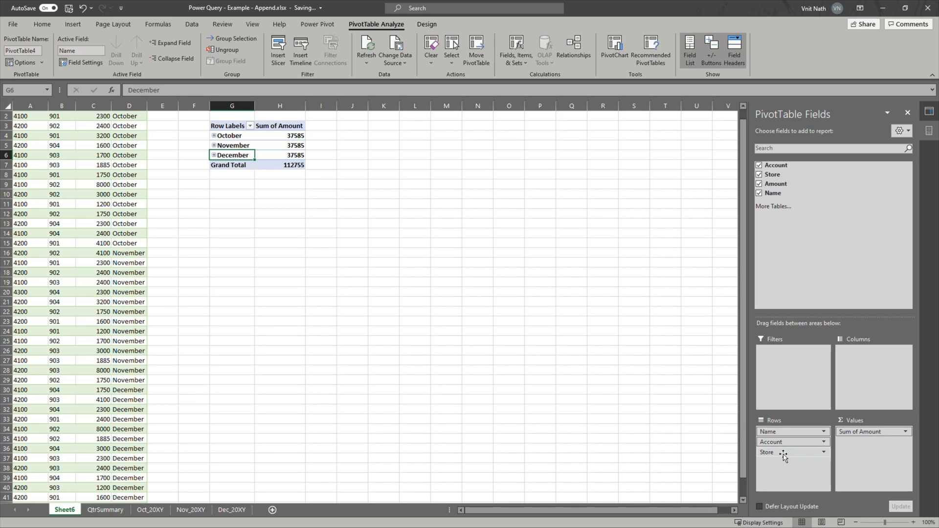
{"action": "left_click_drag", "start_coordinate": [783, 454], "coordinate": [864, 349]}
{"action": "left_click", "coordinate": [326, 253]}
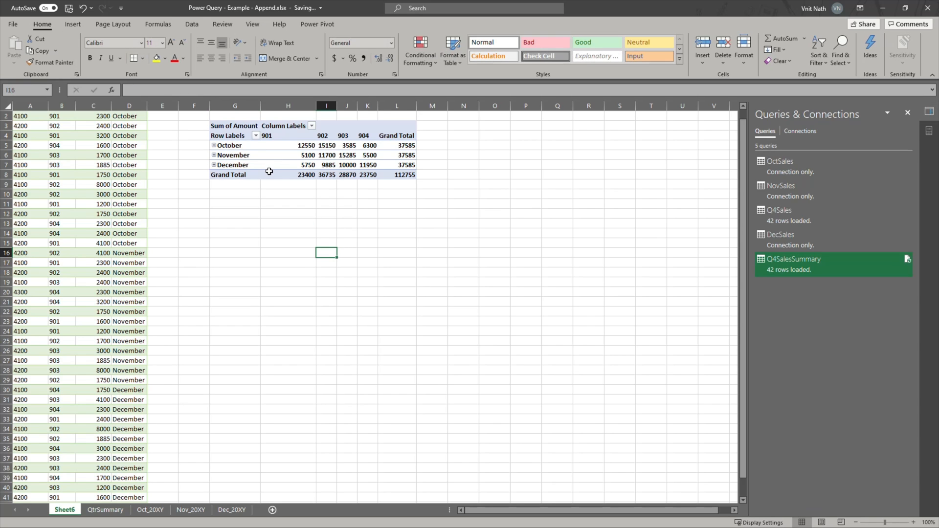
Expand the October, November and December groups to show their accounts by store, and review the source table's Name column.
{"action": "left_click", "coordinate": [291, 145]}
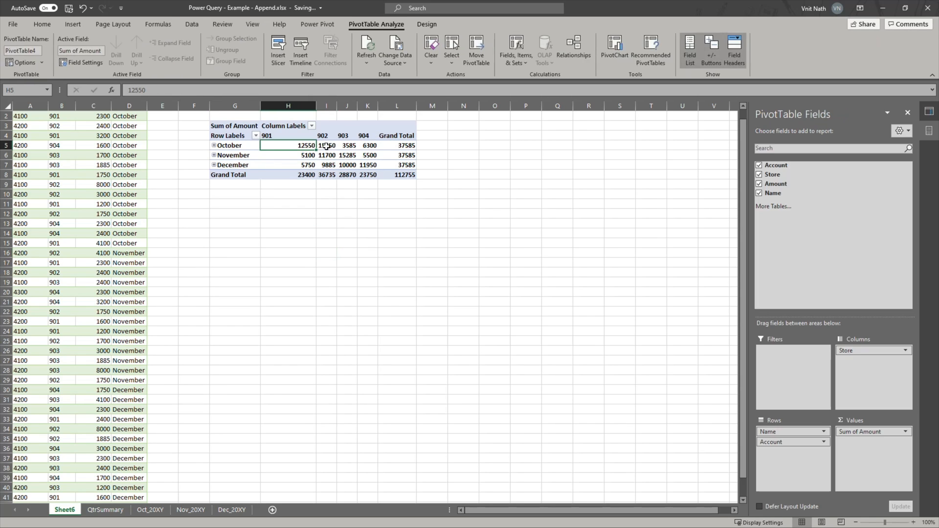
{"action": "left_click", "coordinate": [368, 145]}
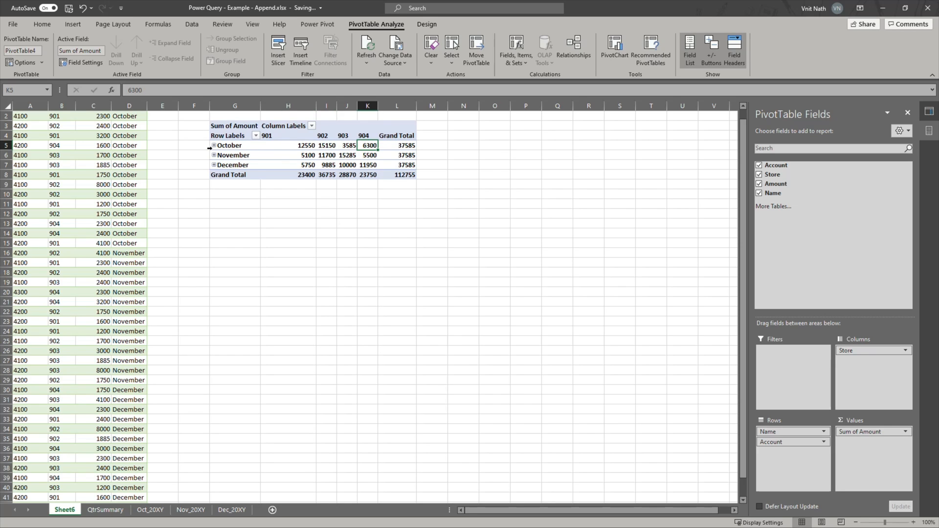
{"action": "left_click", "coordinate": [214, 145]}
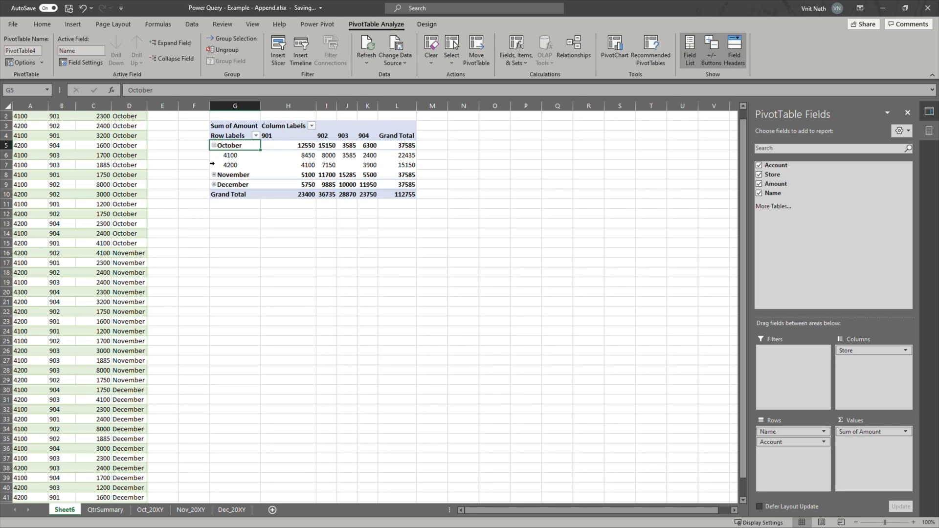
{"action": "left_click", "coordinate": [214, 175]}
{"action": "left_click", "coordinate": [214, 213]}
{"action": "left_click", "coordinate": [373, 351]}
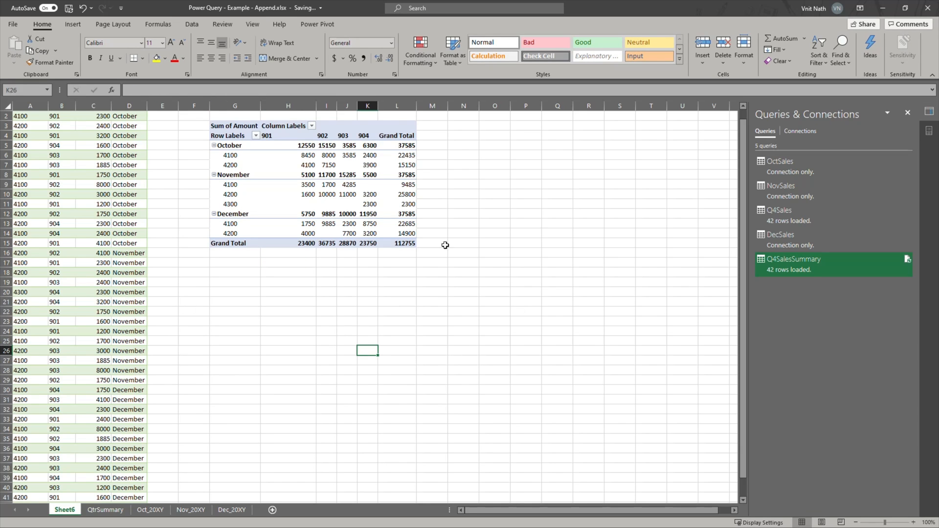
{"action": "scroll", "coordinate": [165, 194], "scroll_direction": "up", "scroll_amount": 1}
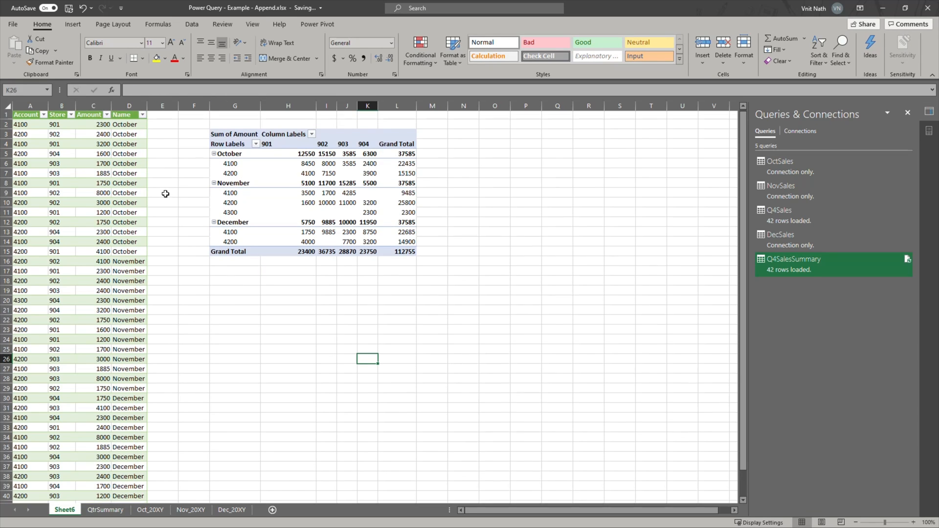
{"action": "left_click", "coordinate": [131, 105]}
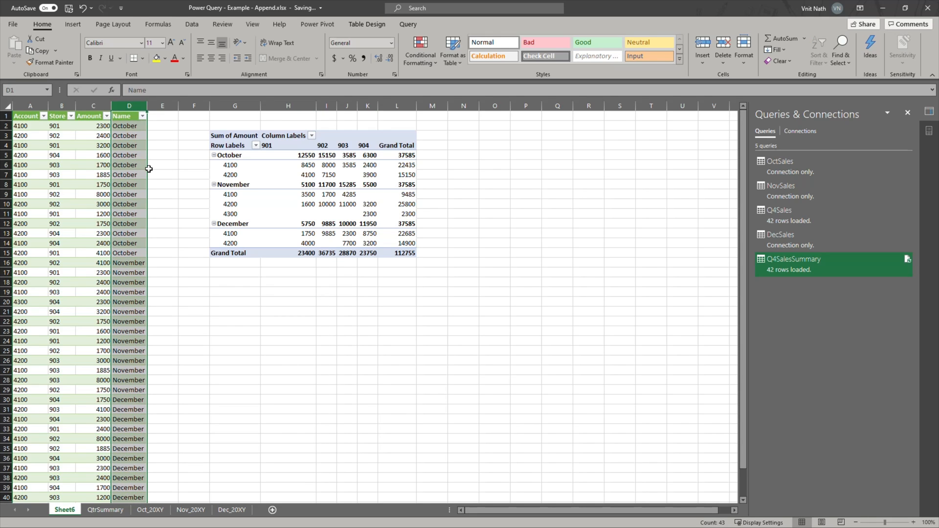
{"action": "left_click", "coordinate": [228, 323]}
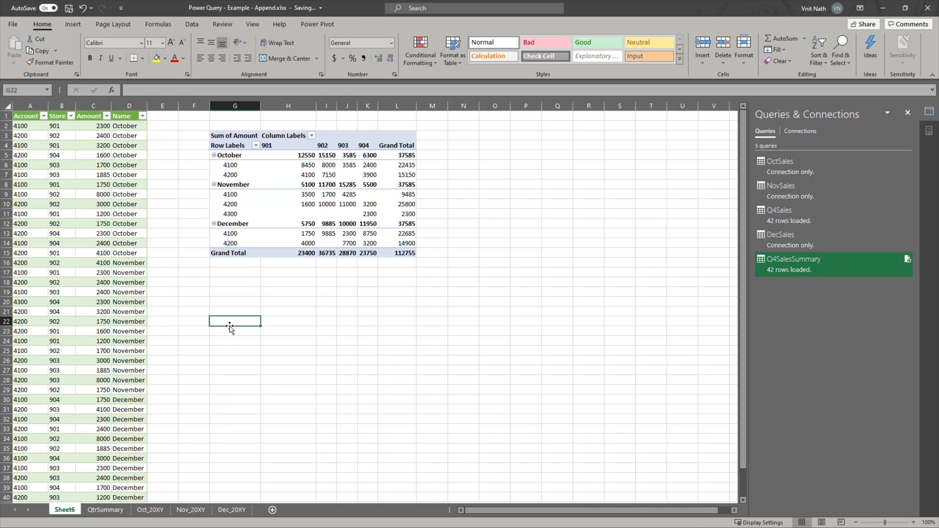